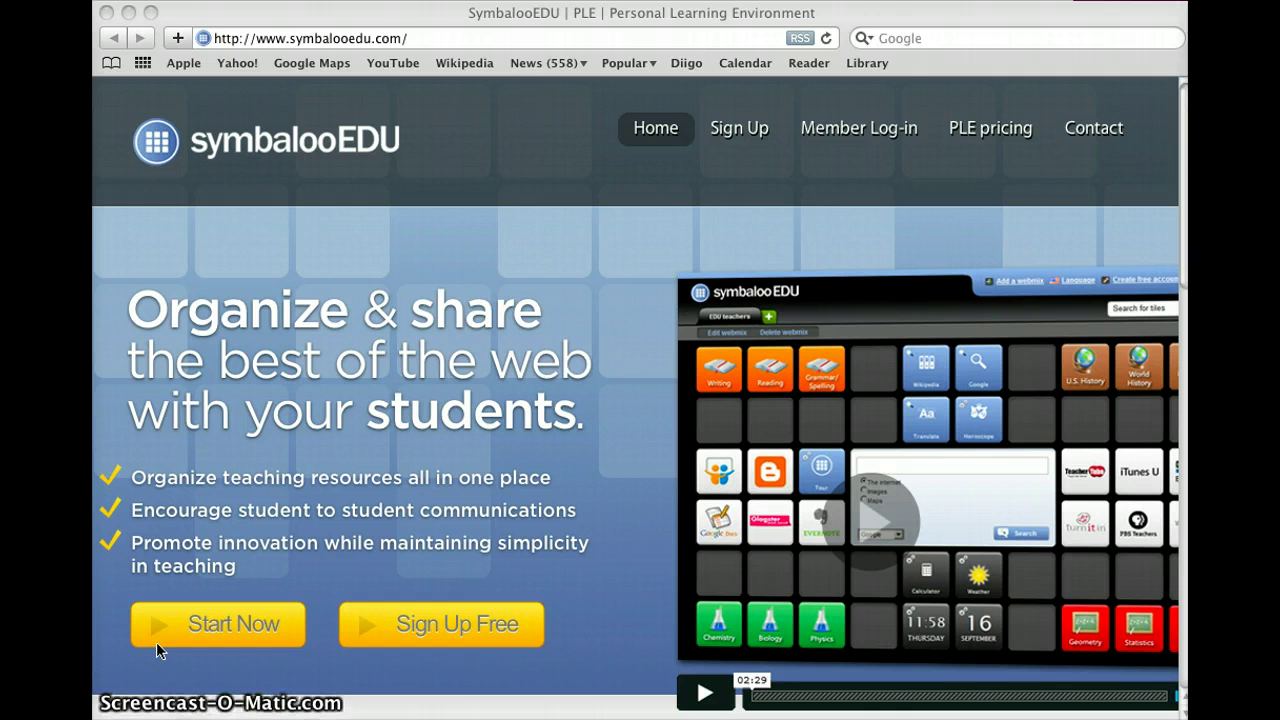
Step: Start signing up for a free account and enter the account holder's full name
left_click(257, 645)
left_click(460, 645)
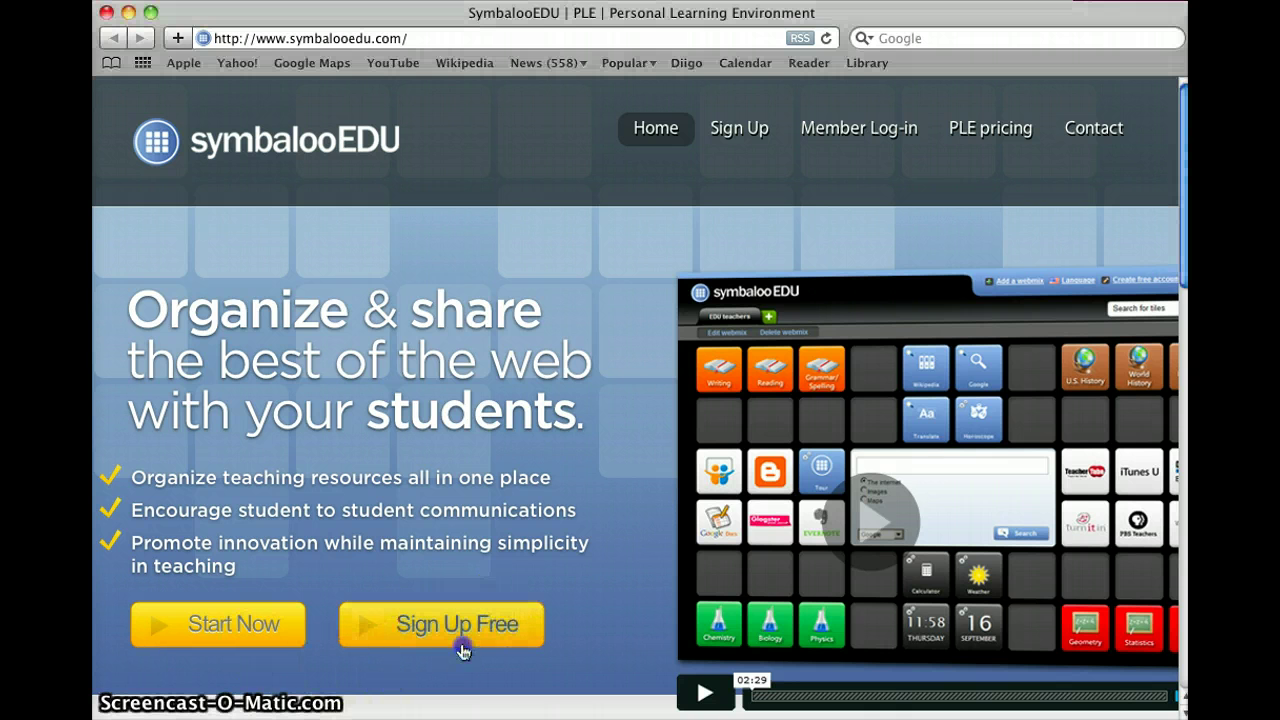
left_click(412, 622)
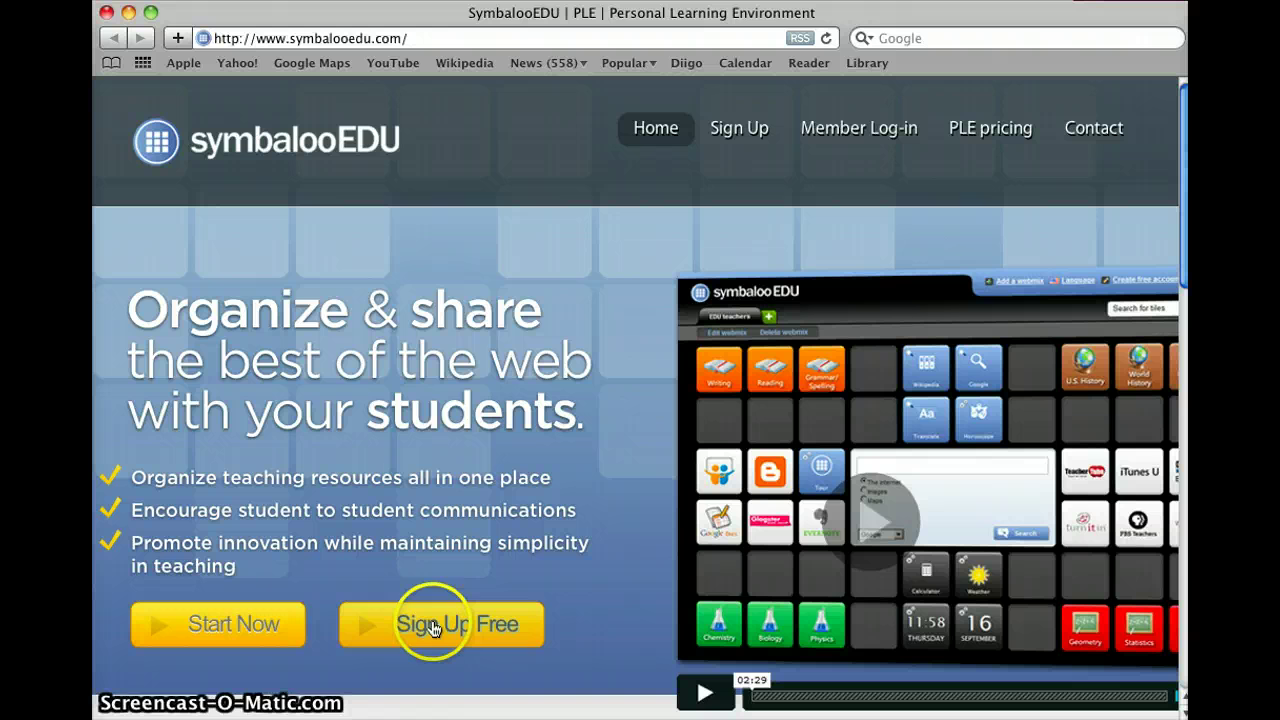
left_click(432, 626)
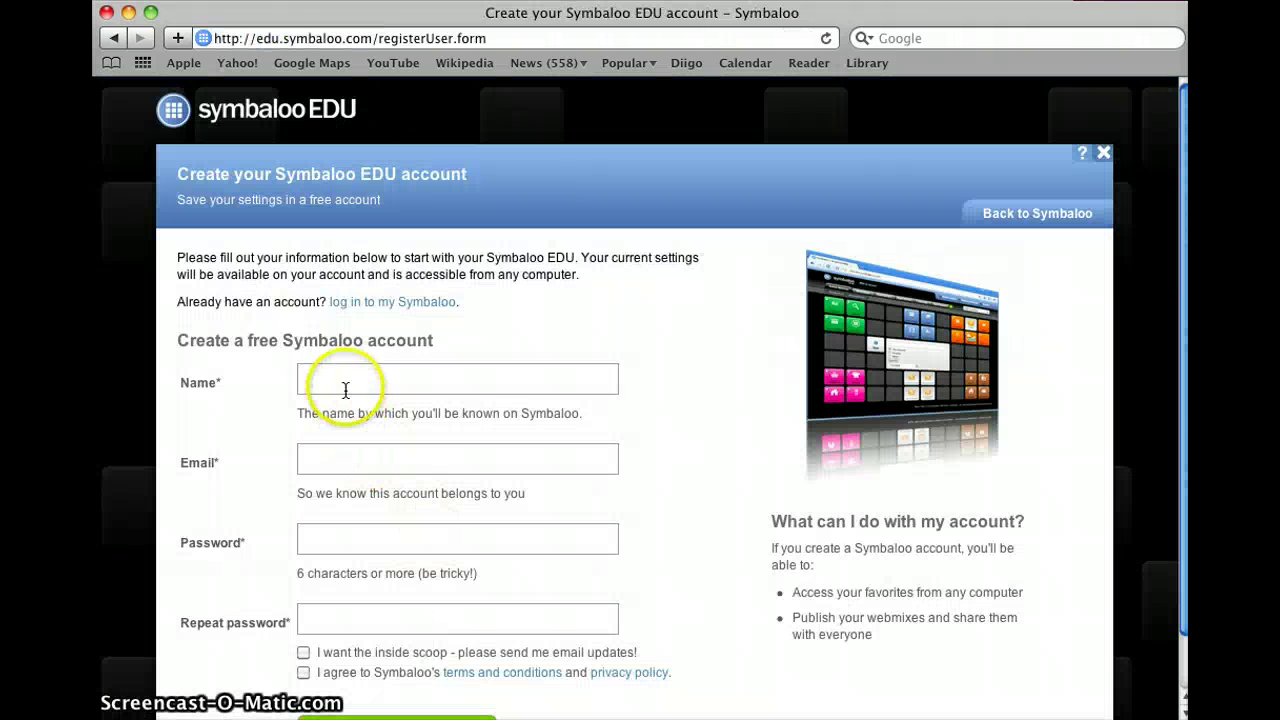
left_click(344, 388)
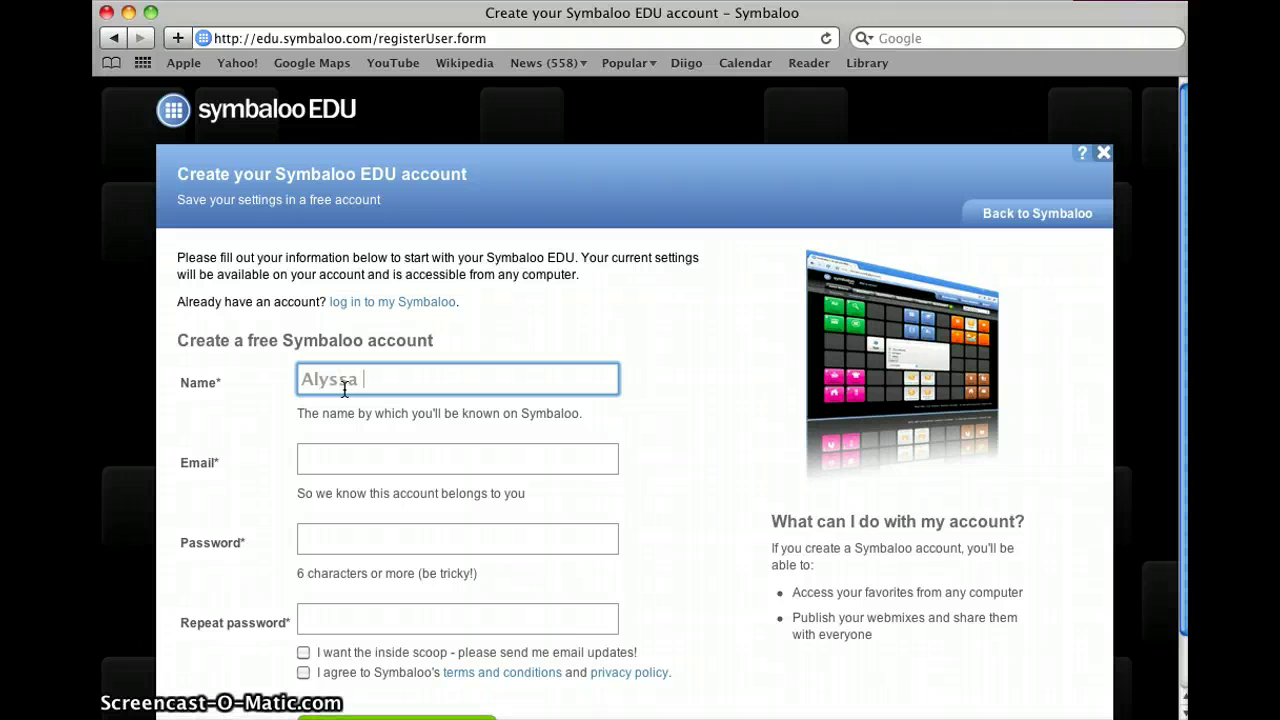
Step: Enter the school e-mail address and password, accept the terms, and create the account
key("Tab")
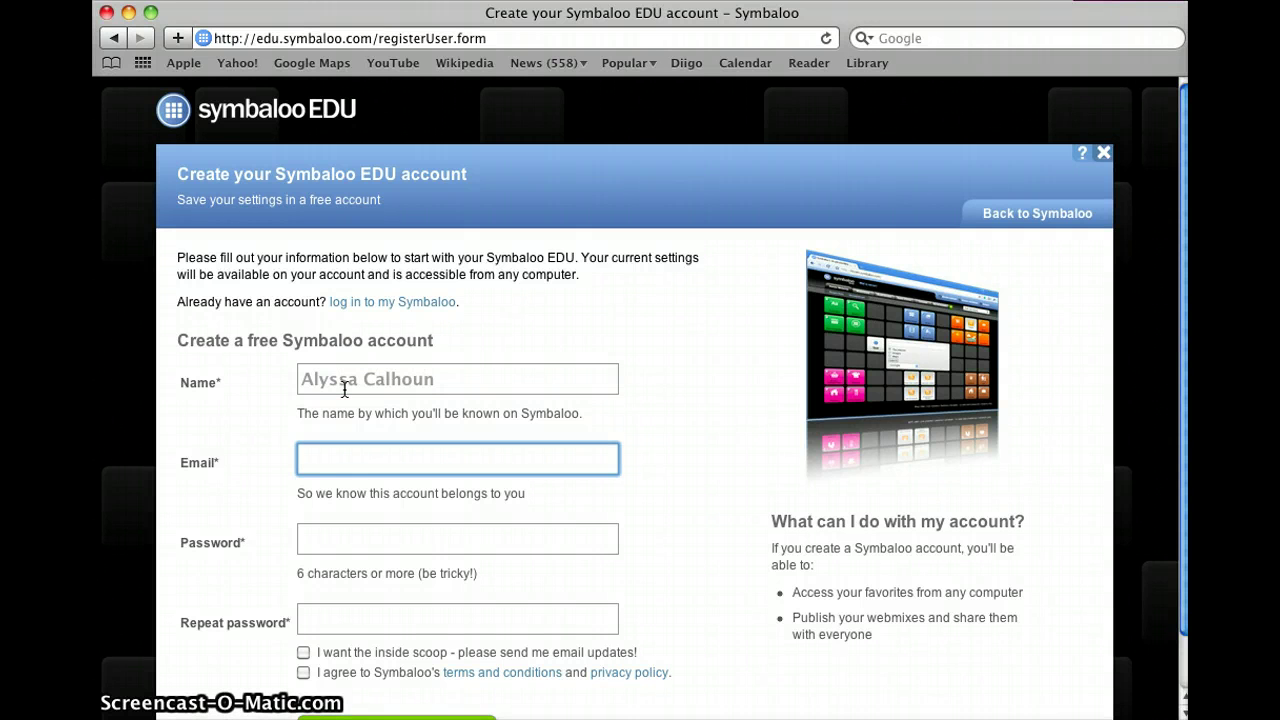
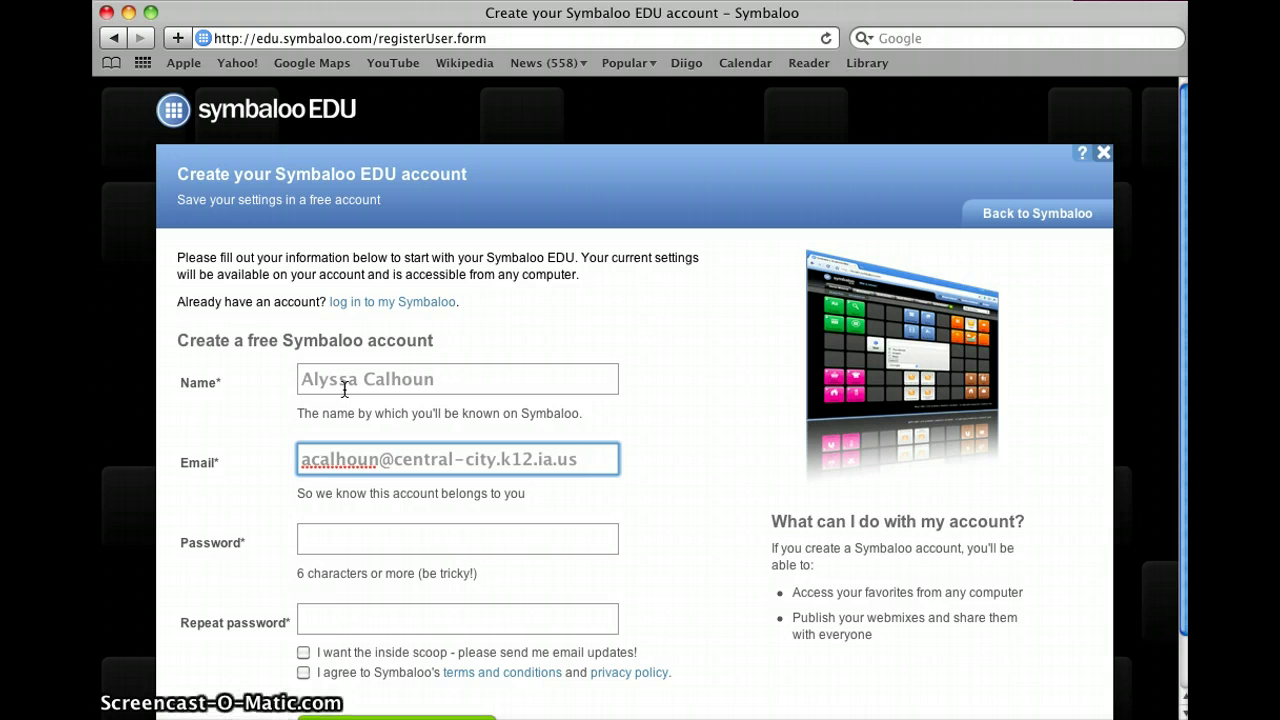
key("Tab")
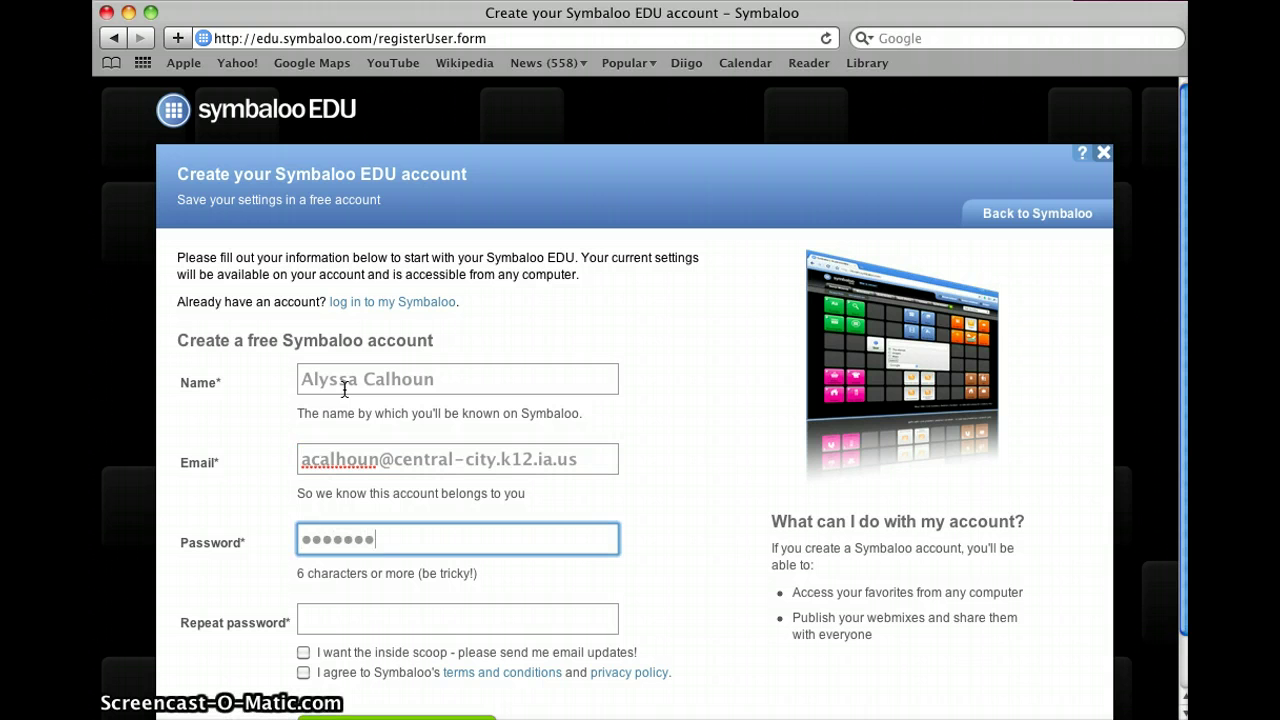
key("Tab")
type("••••••")
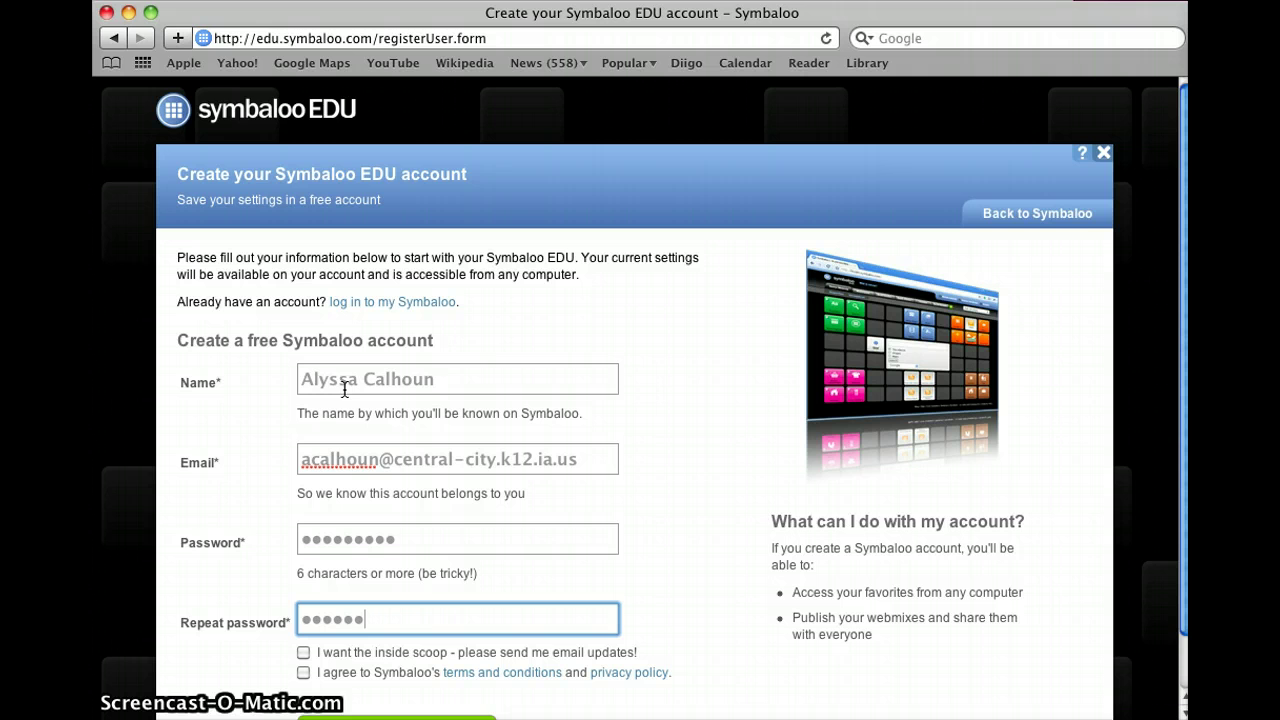
type("••")
scroll(344, 389, "down", 1)
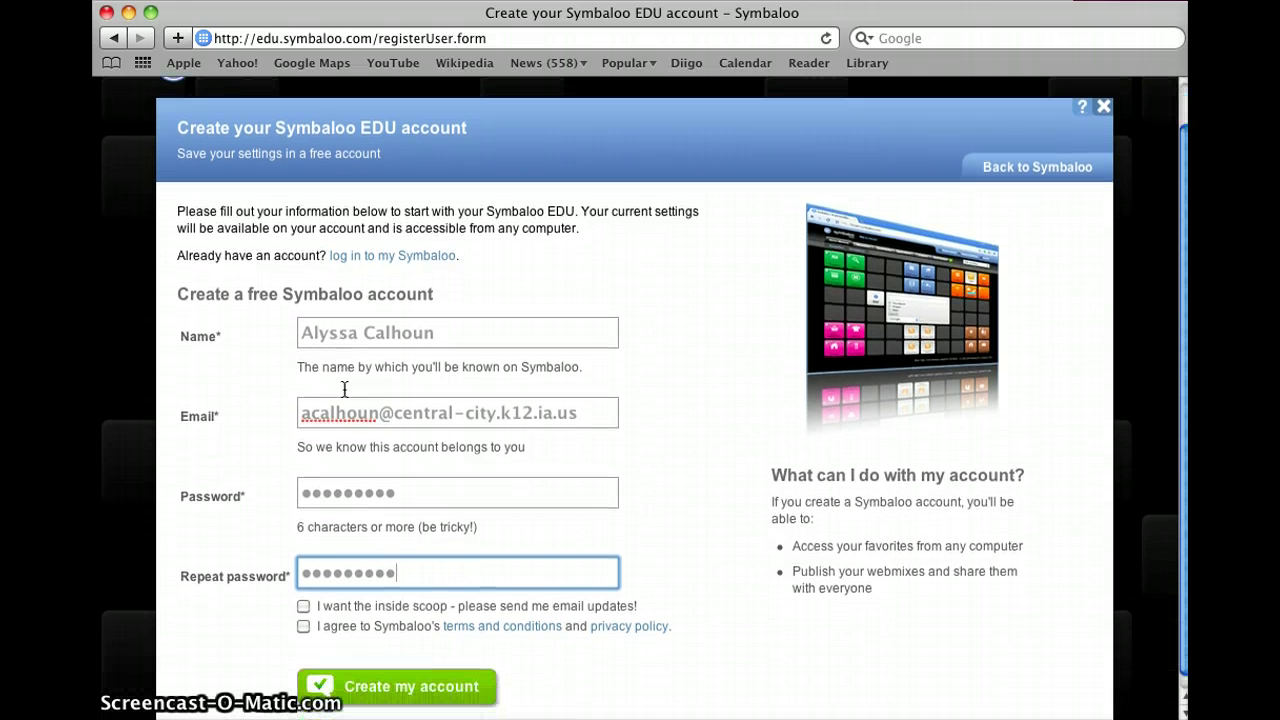
left_click(303, 626)
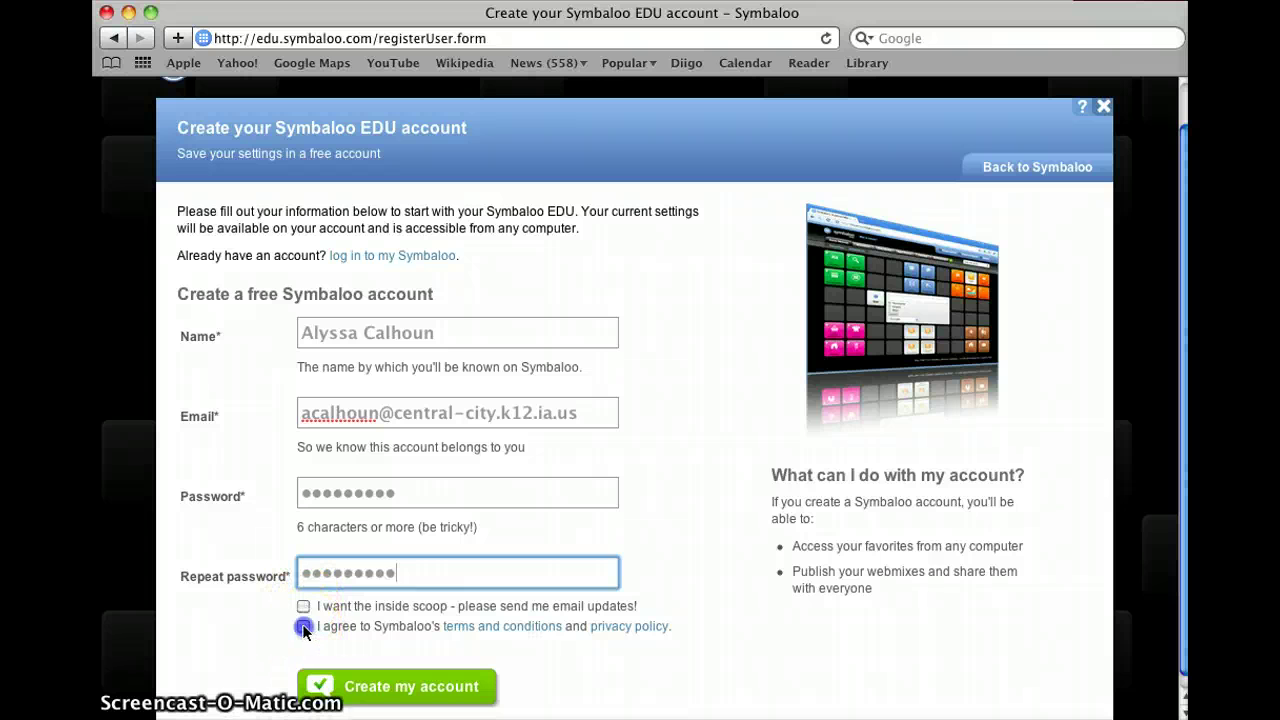
left_click(350, 690)
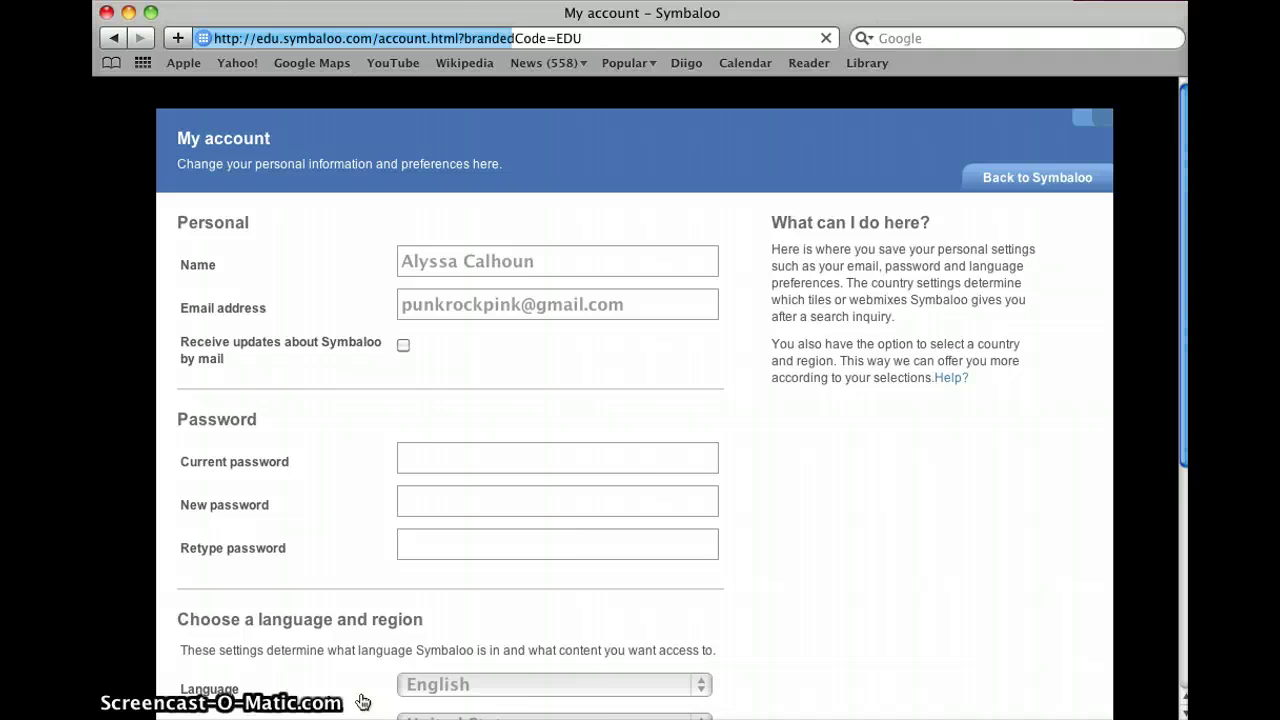
Step: Save the profile settings on the My account page
scroll(403, 554, "down", 3)
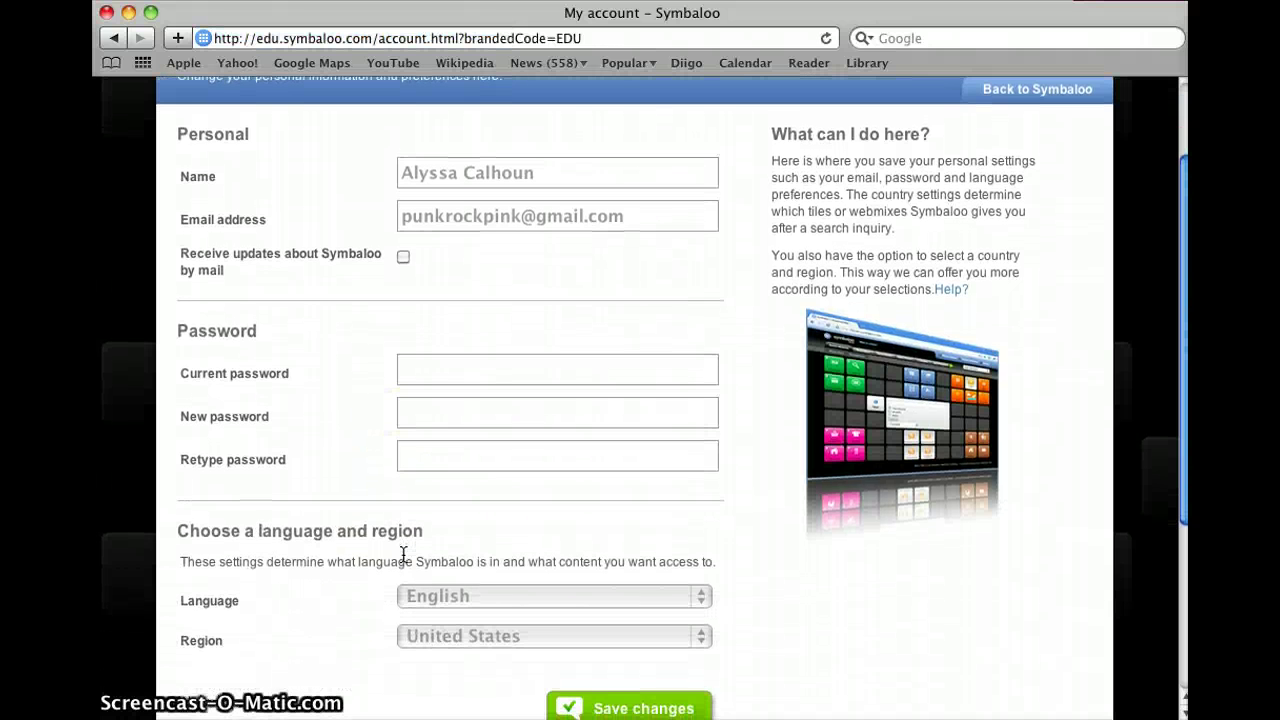
scroll(403, 554, "up", 2)
scroll(403, 554, "down", 3)
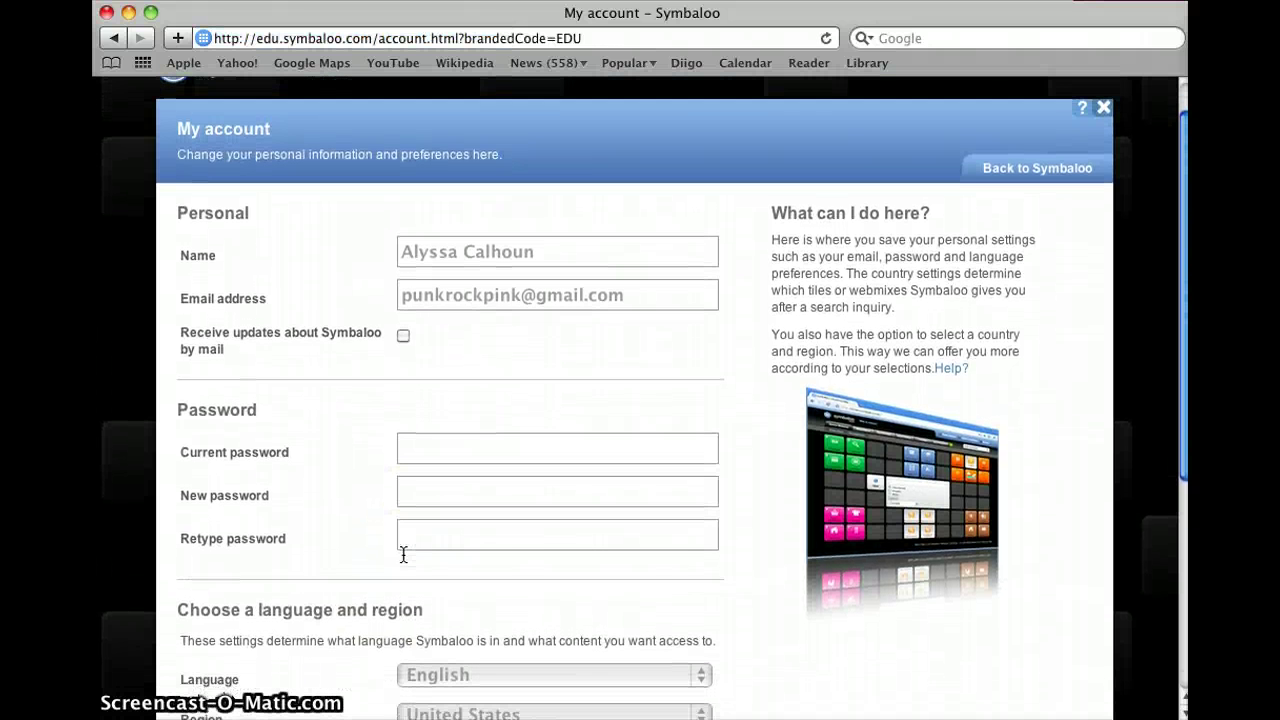
scroll(403, 554, "down", 3)
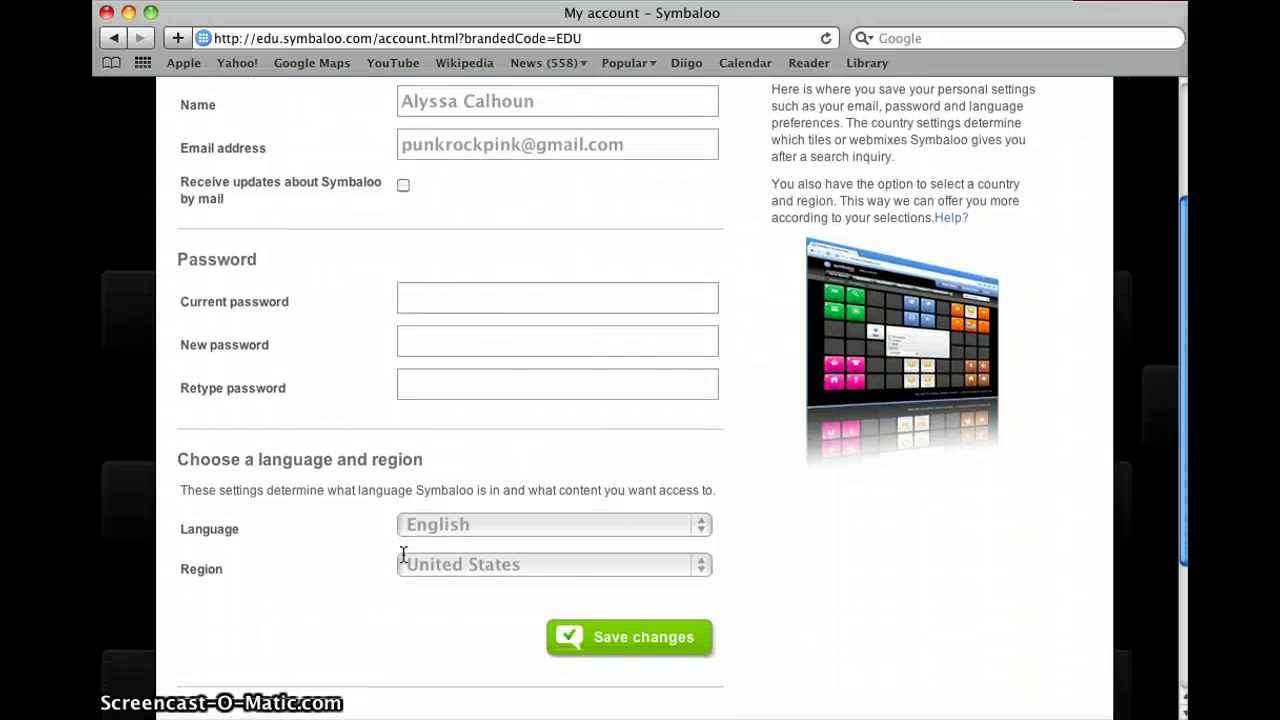
left_click(630, 632)
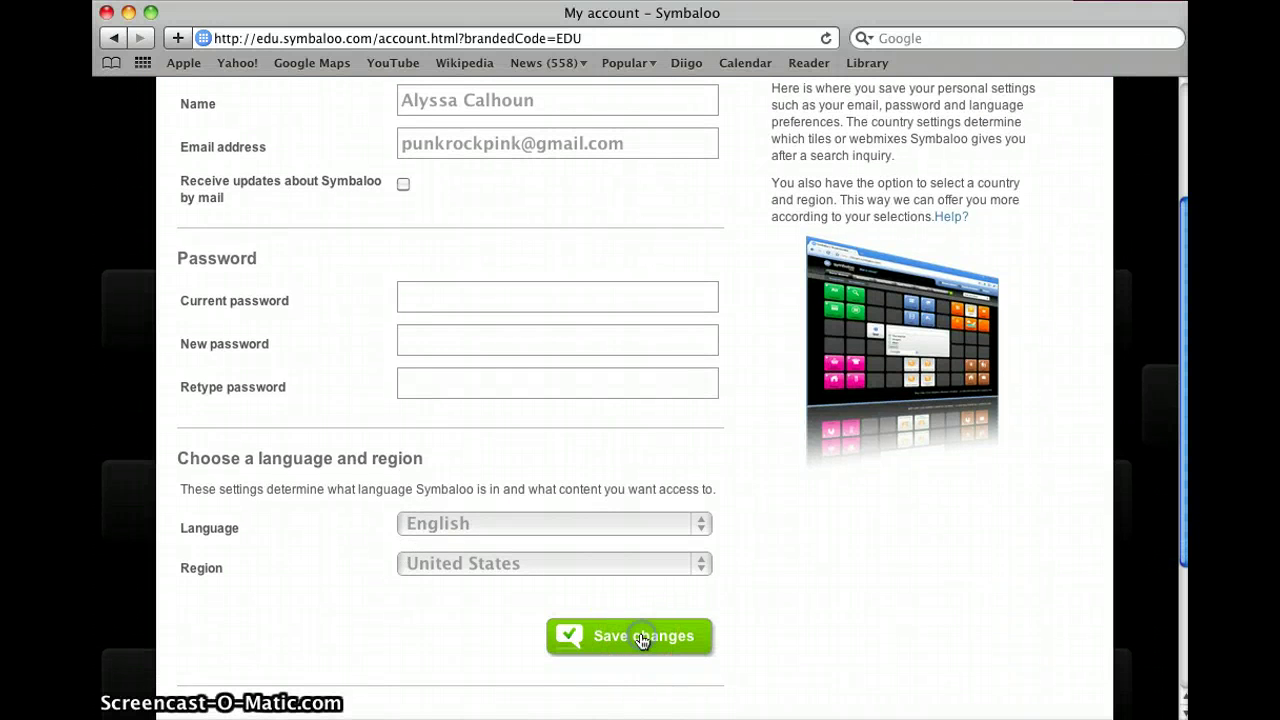
Step: Return to the Home Webmix tile grid
scroll(643, 642, "down", 9)
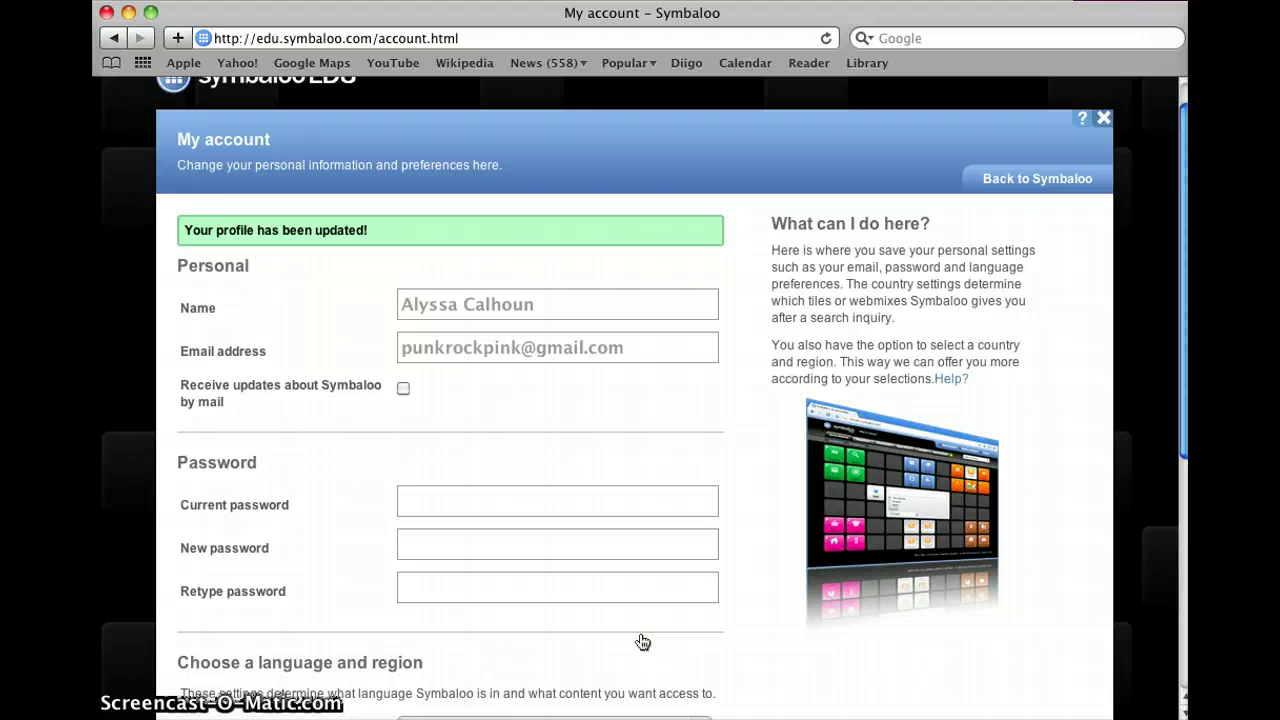
scroll(639, 640, "up", 9)
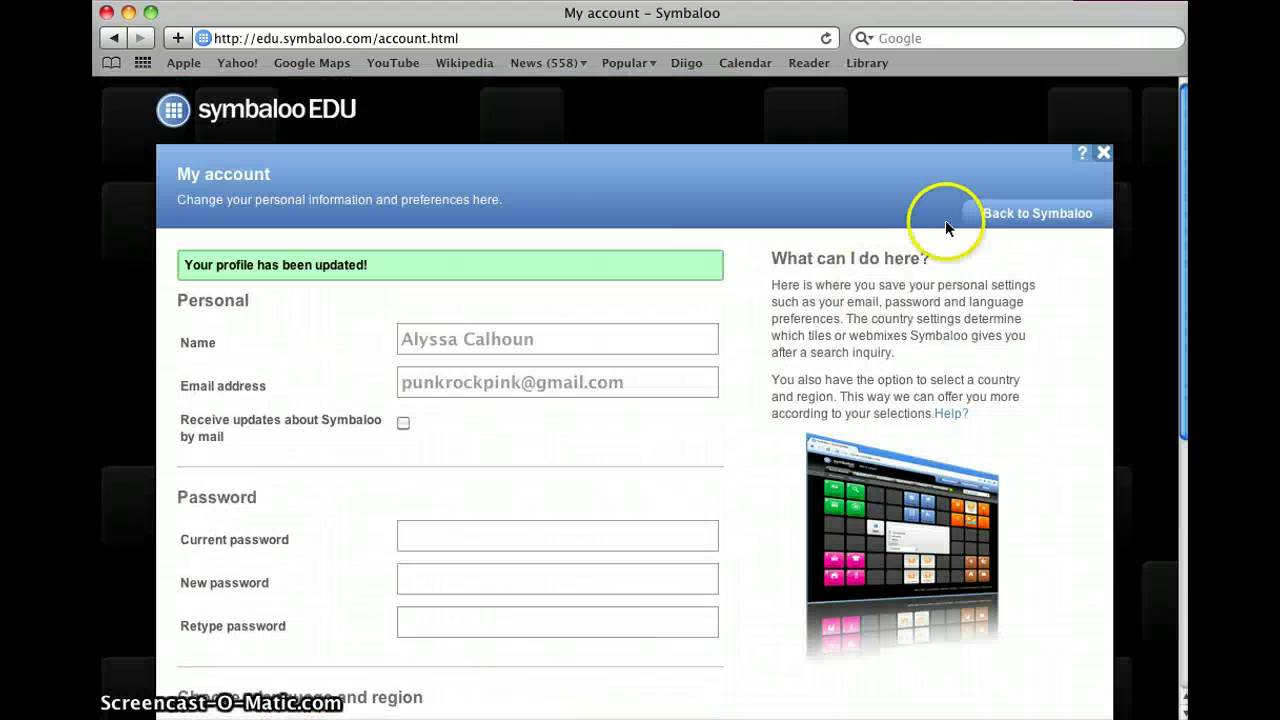
left_click(994, 213)
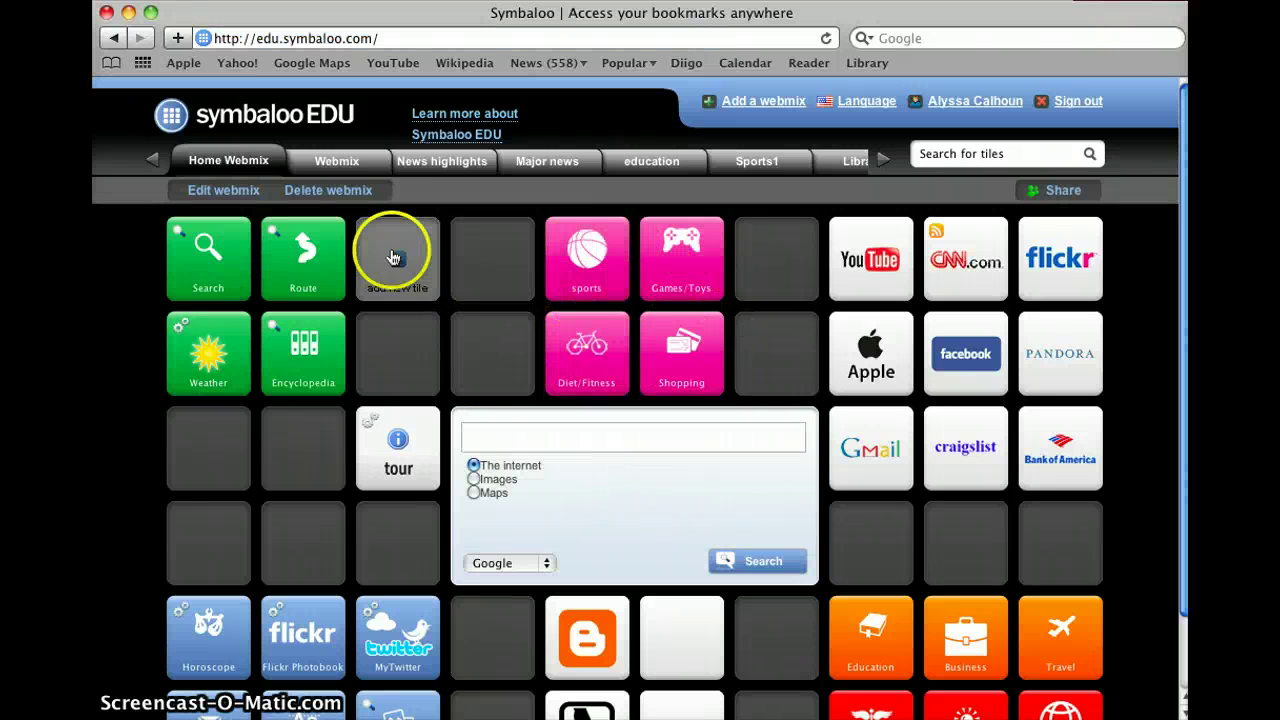
Step: View the Library, News highlights and Library webmixes in turn, ending on Sports1
left_click(853, 163)
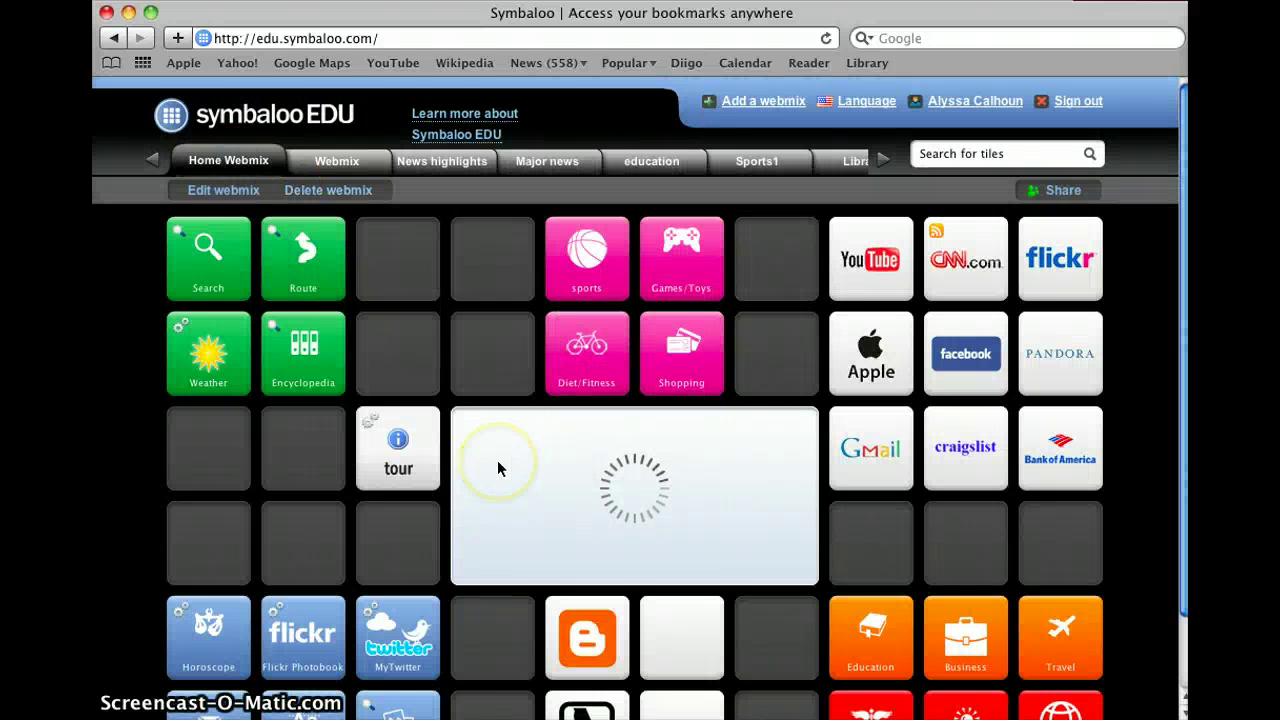
scroll(497, 460, "down", 2)
scroll(497, 460, "up", 2)
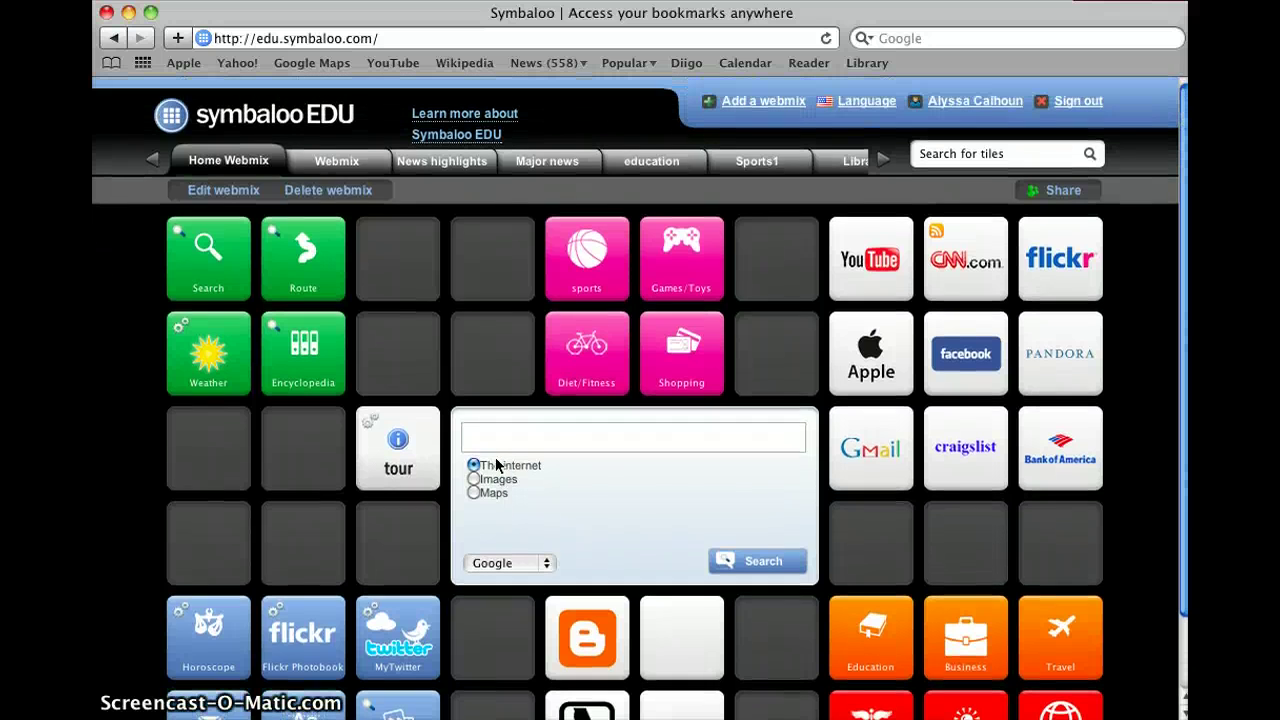
left_click(481, 421)
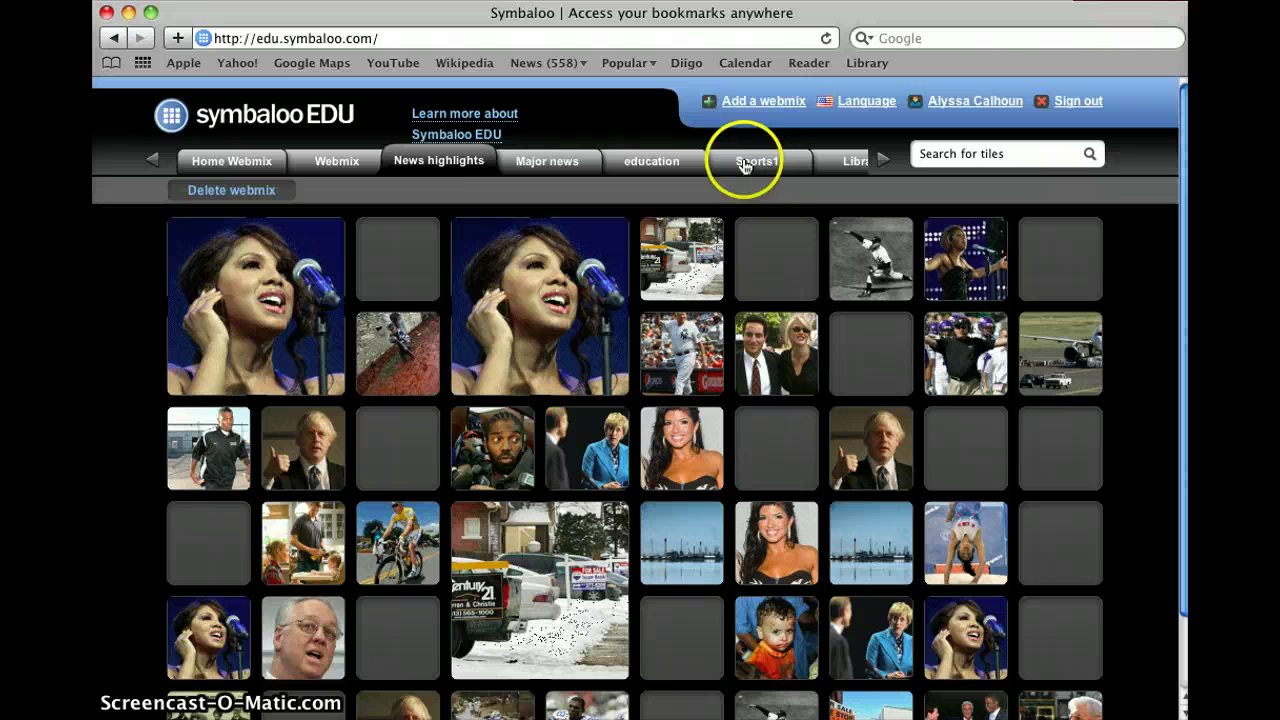
left_click(843, 168)
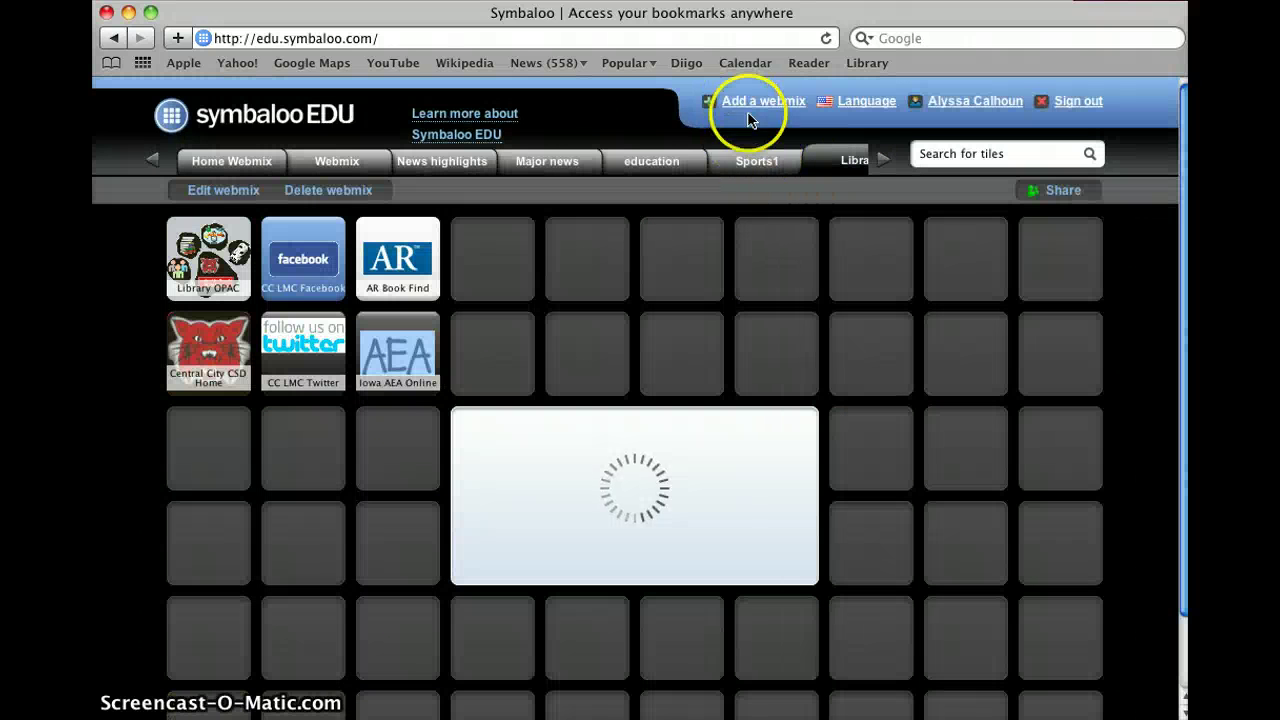
left_click(750, 163)
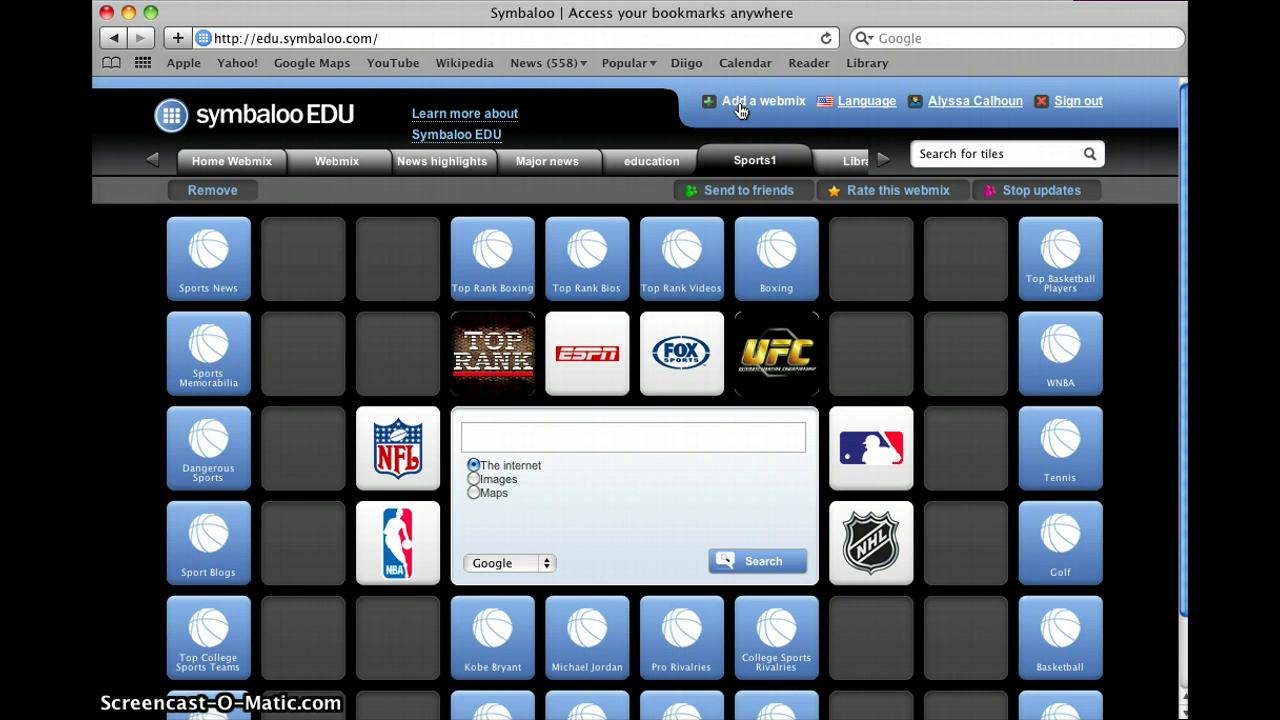
Step: Add an empty Tiles webmix named 'Library 2'
left_click(740, 110)
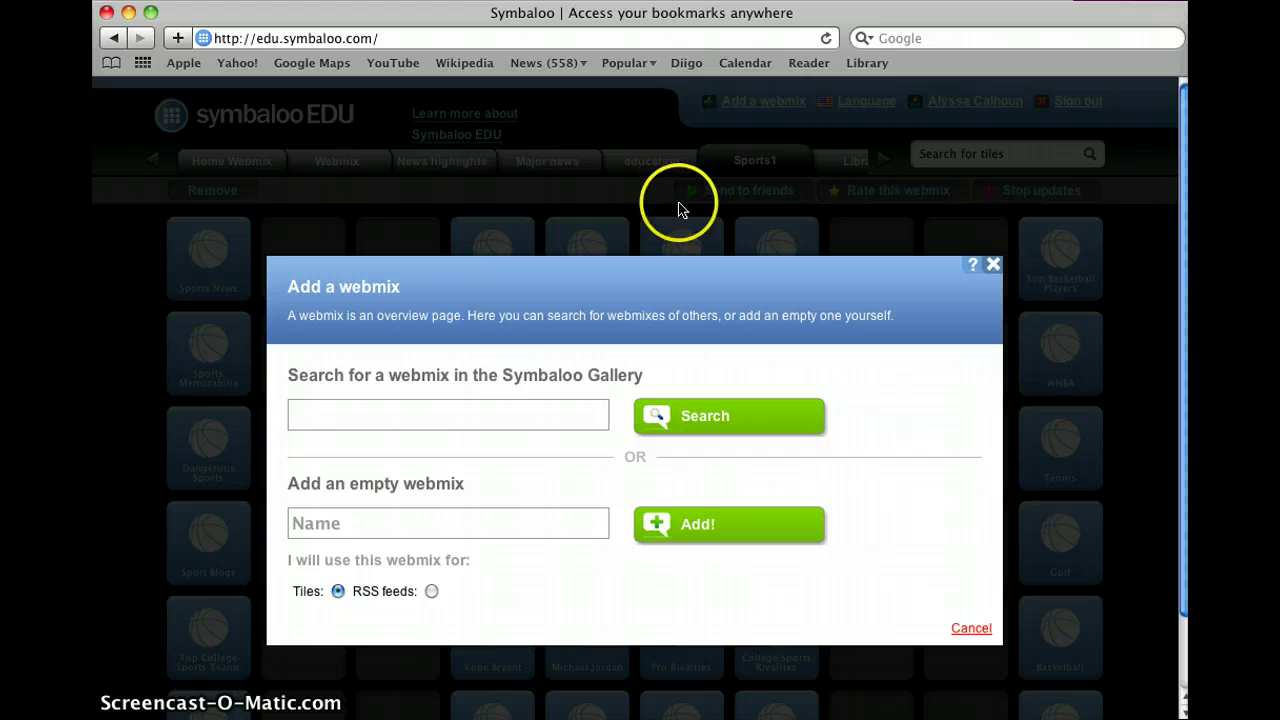
left_click(502, 427)
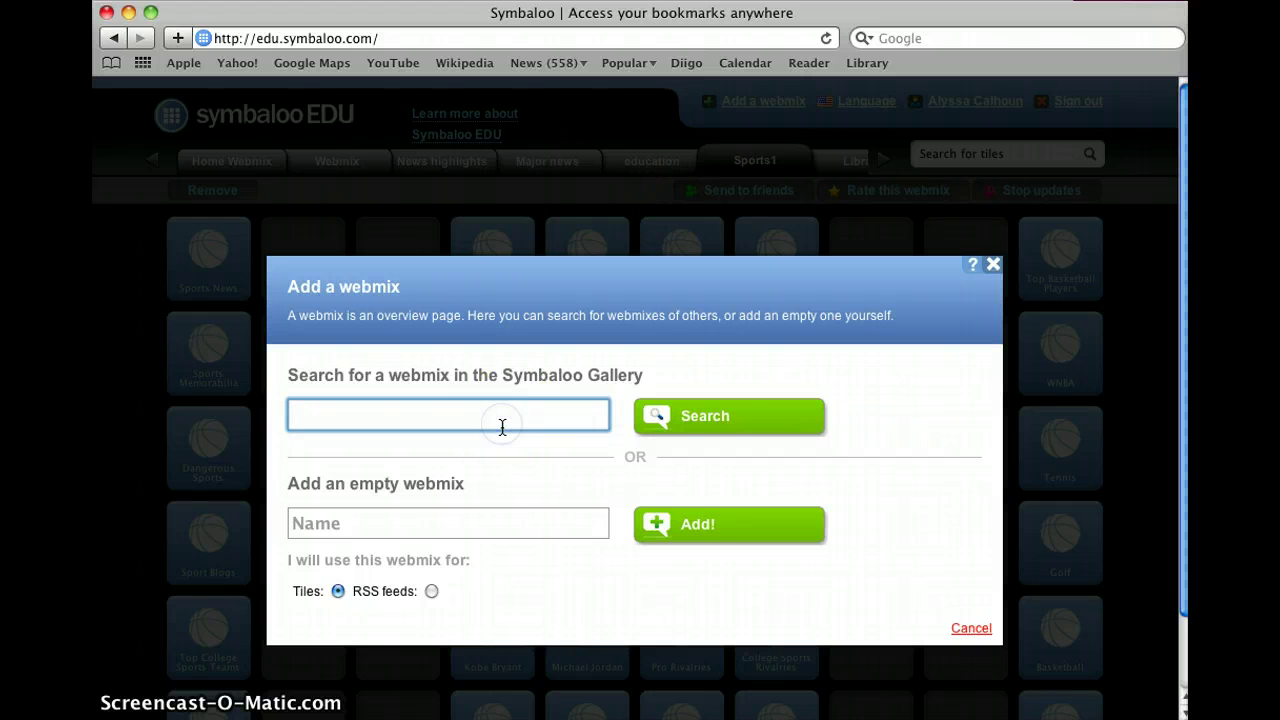
left_click(541, 523)
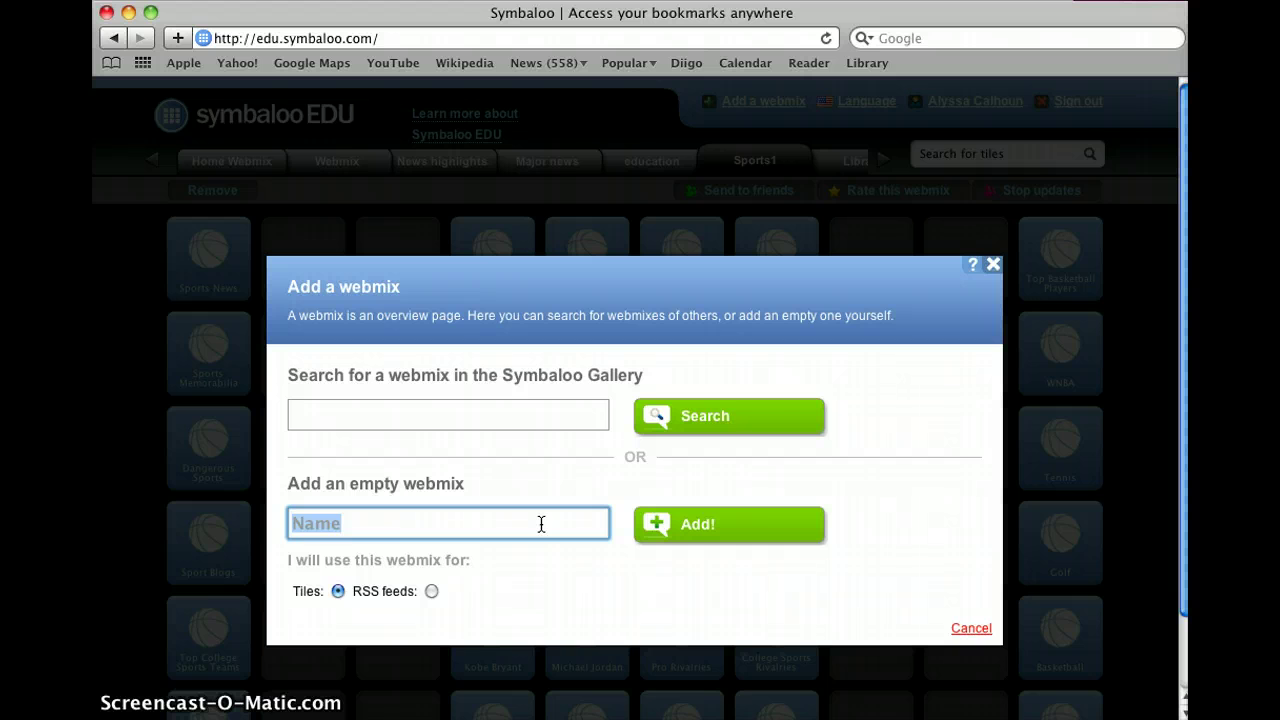
key("BackSpace")
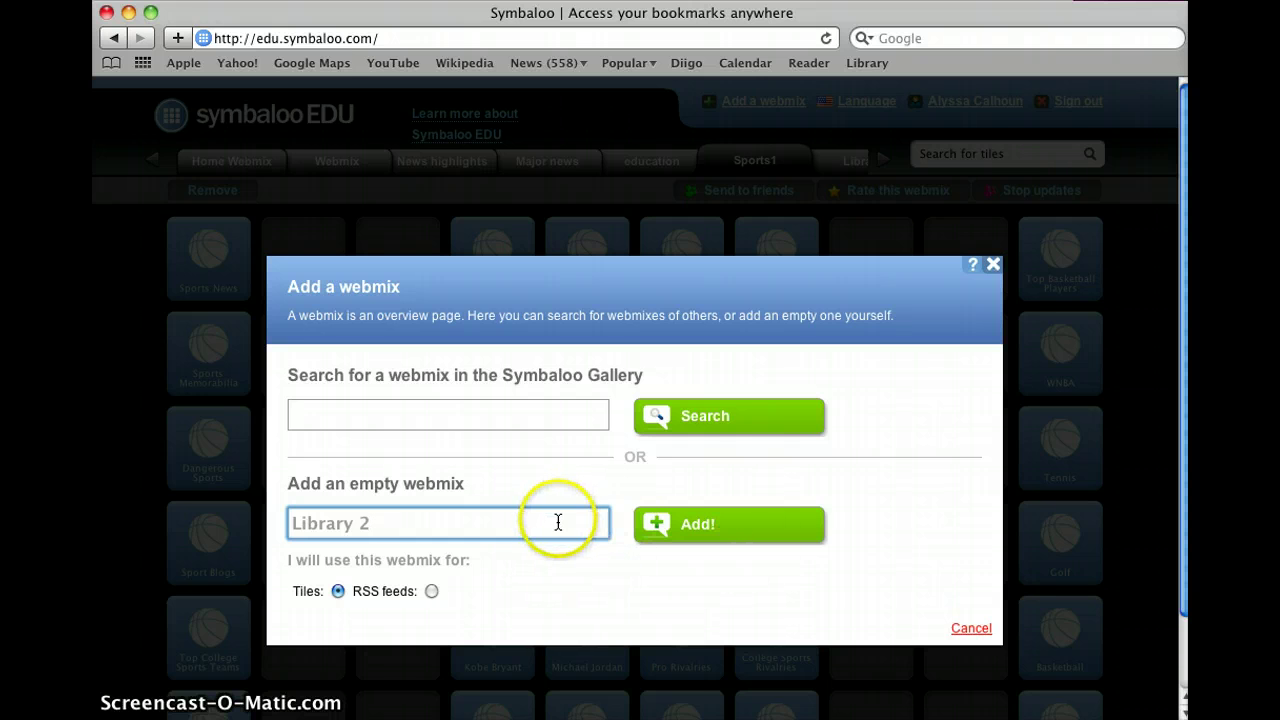
left_click(679, 545)
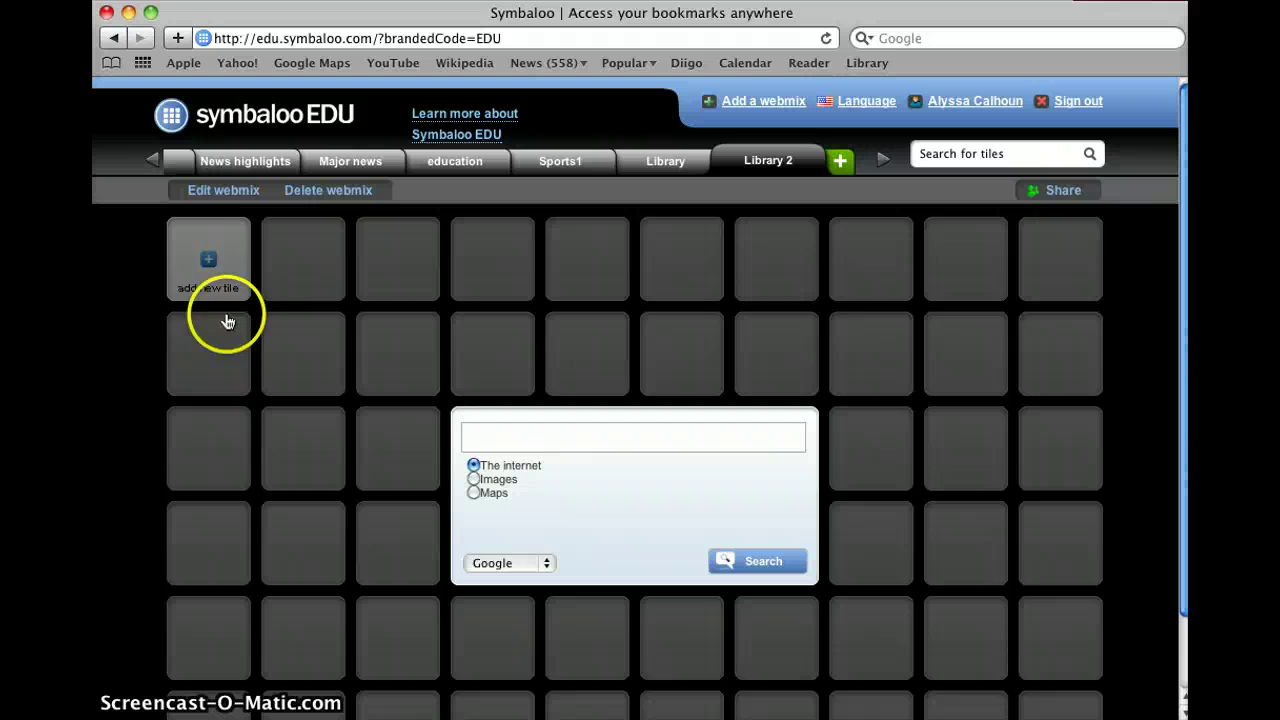
Step: Search tiles for mediacenter.central-city.k12.ia.us and, finding no preset, start a custom tile
left_click(209, 266)
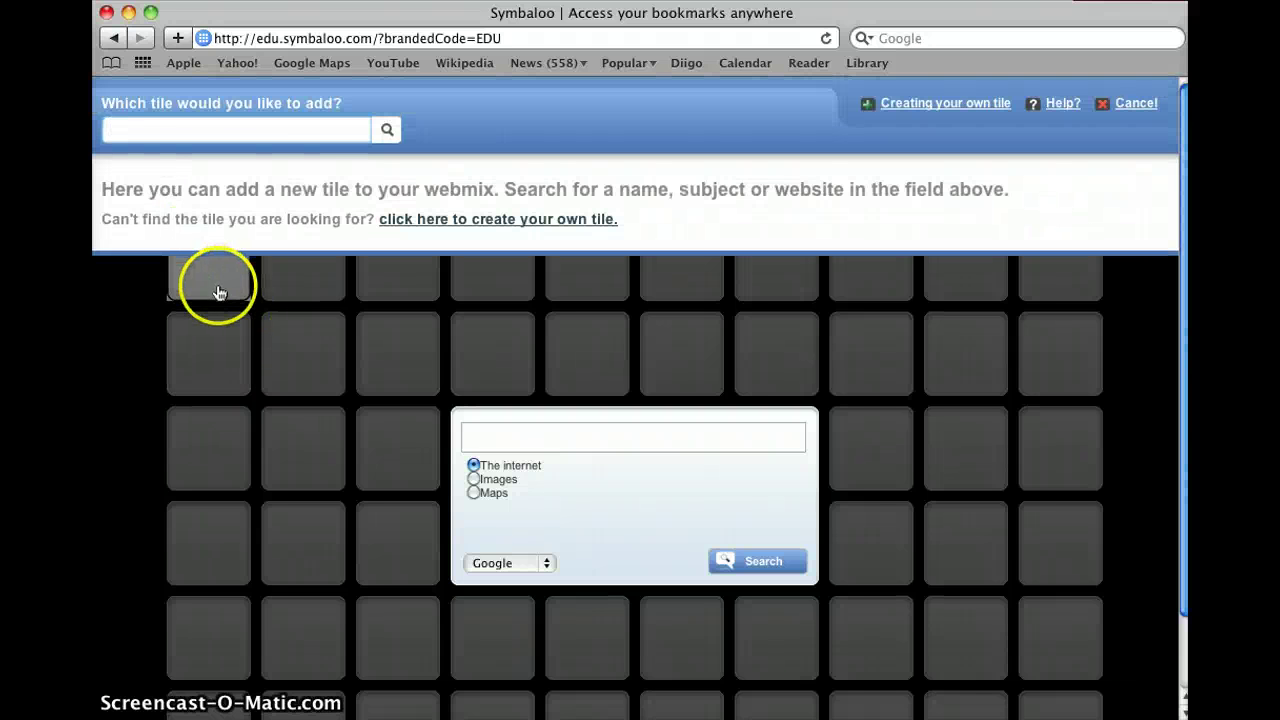
left_click(194, 137)
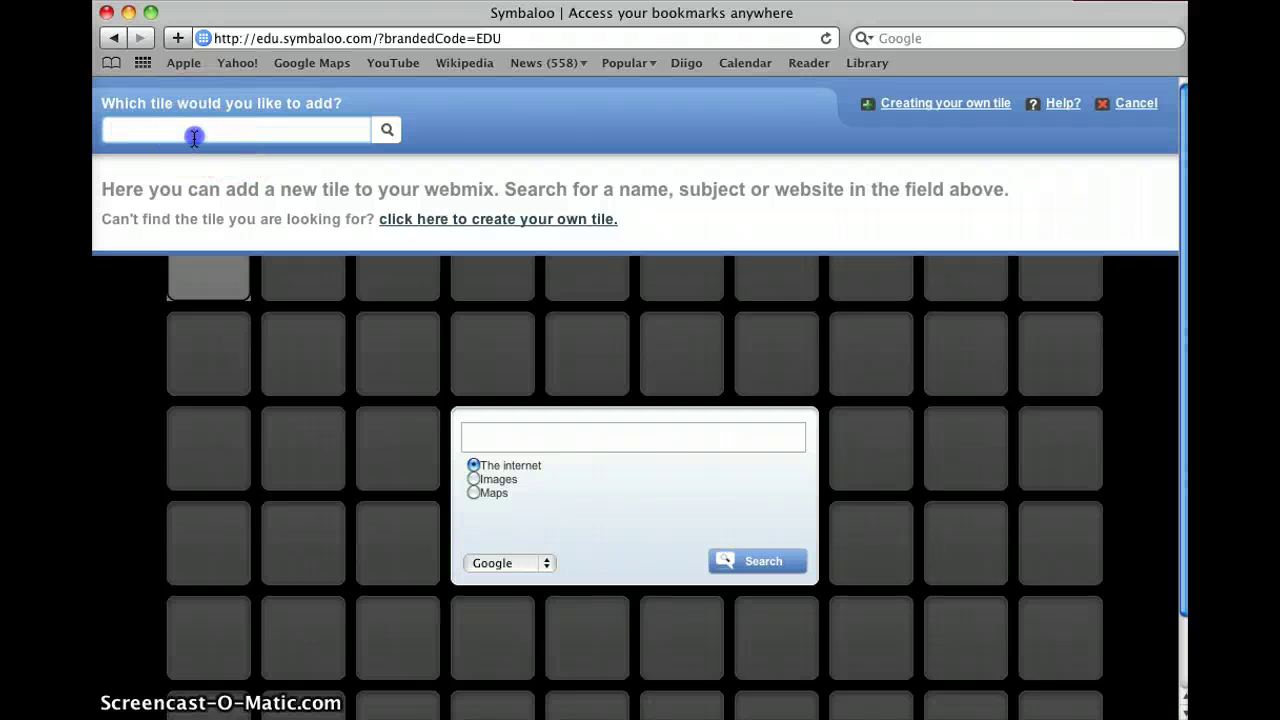
left_click(174, 129)
type("medic")
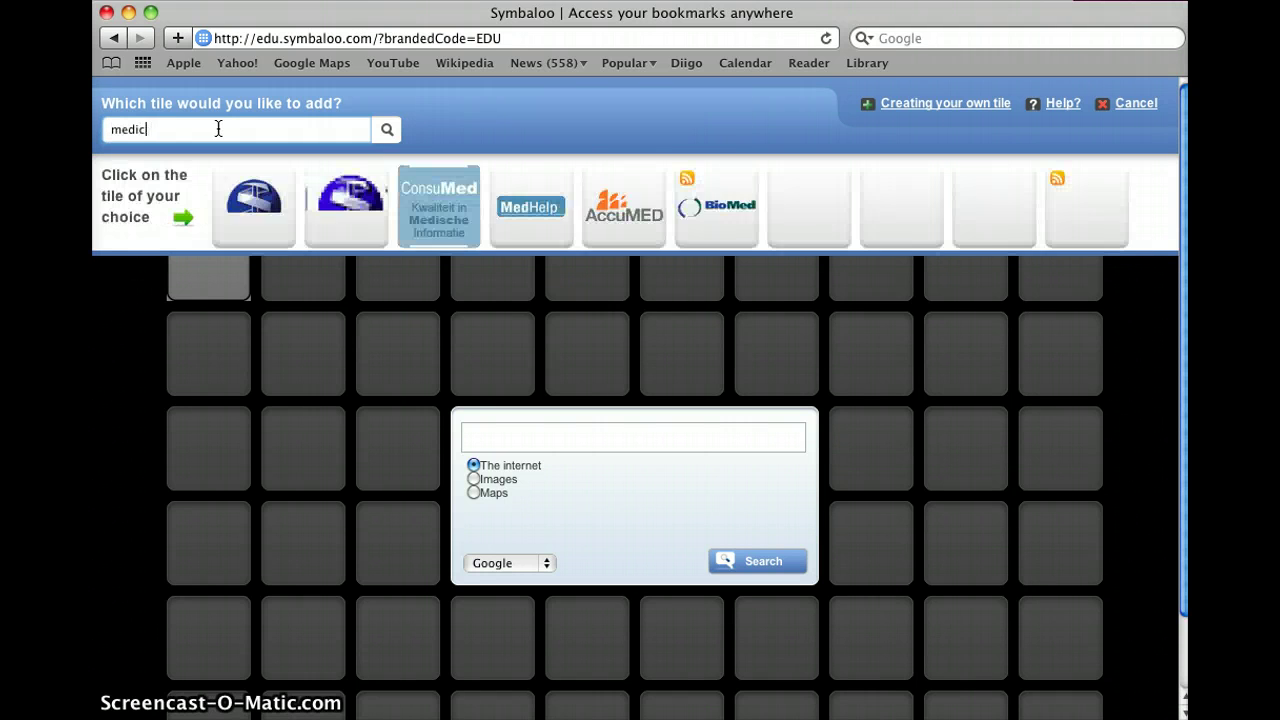
key("BackSpace")
type("acenter.")
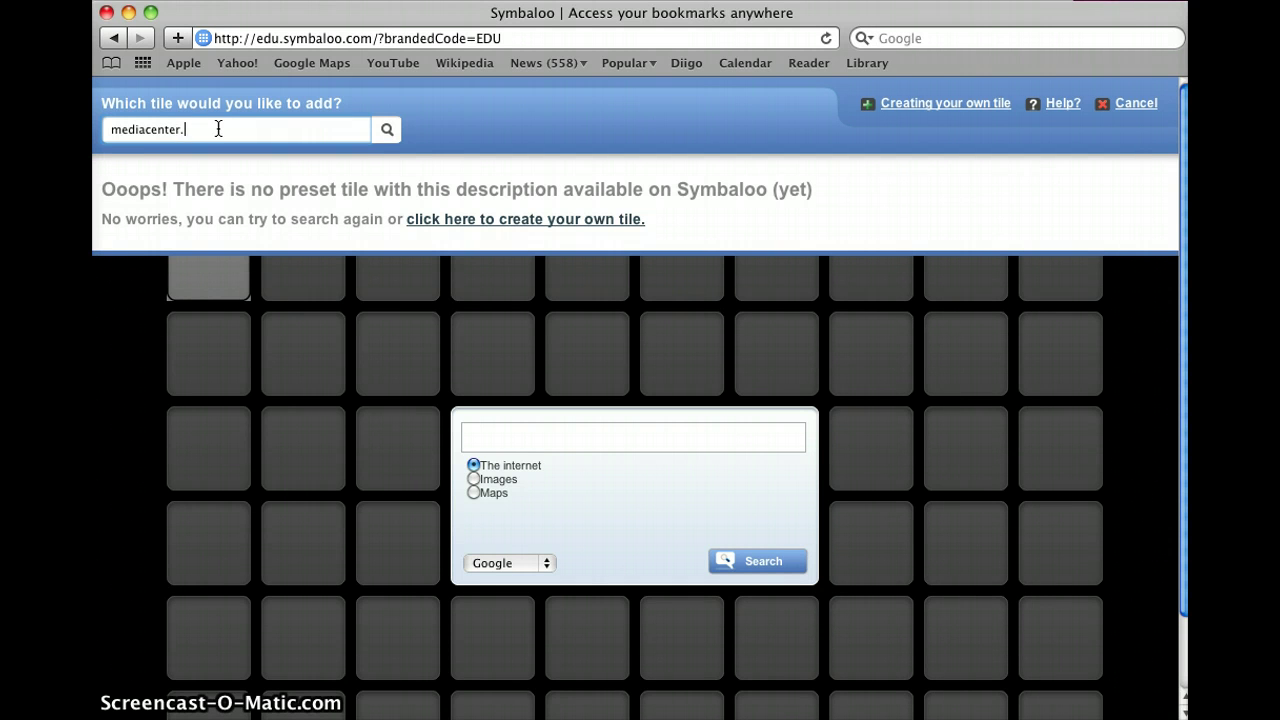
type("central-city.k12.ia.us")
left_click(218, 131)
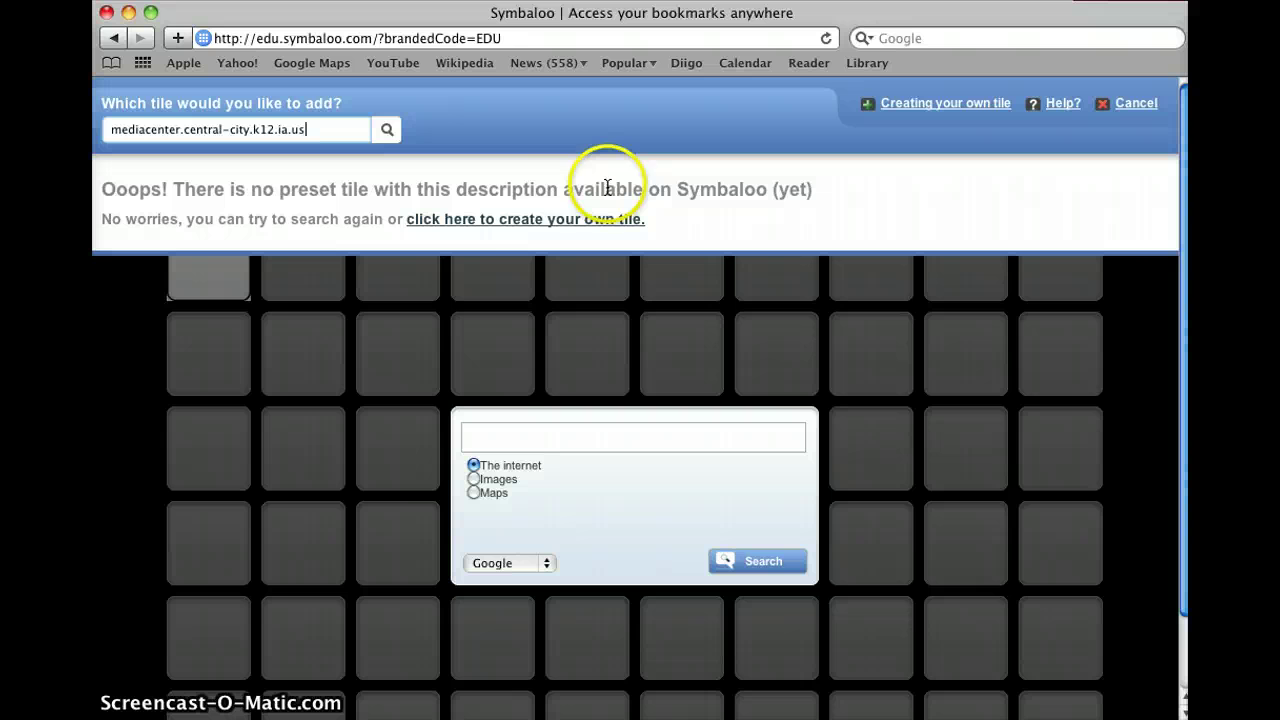
left_click(521, 226)
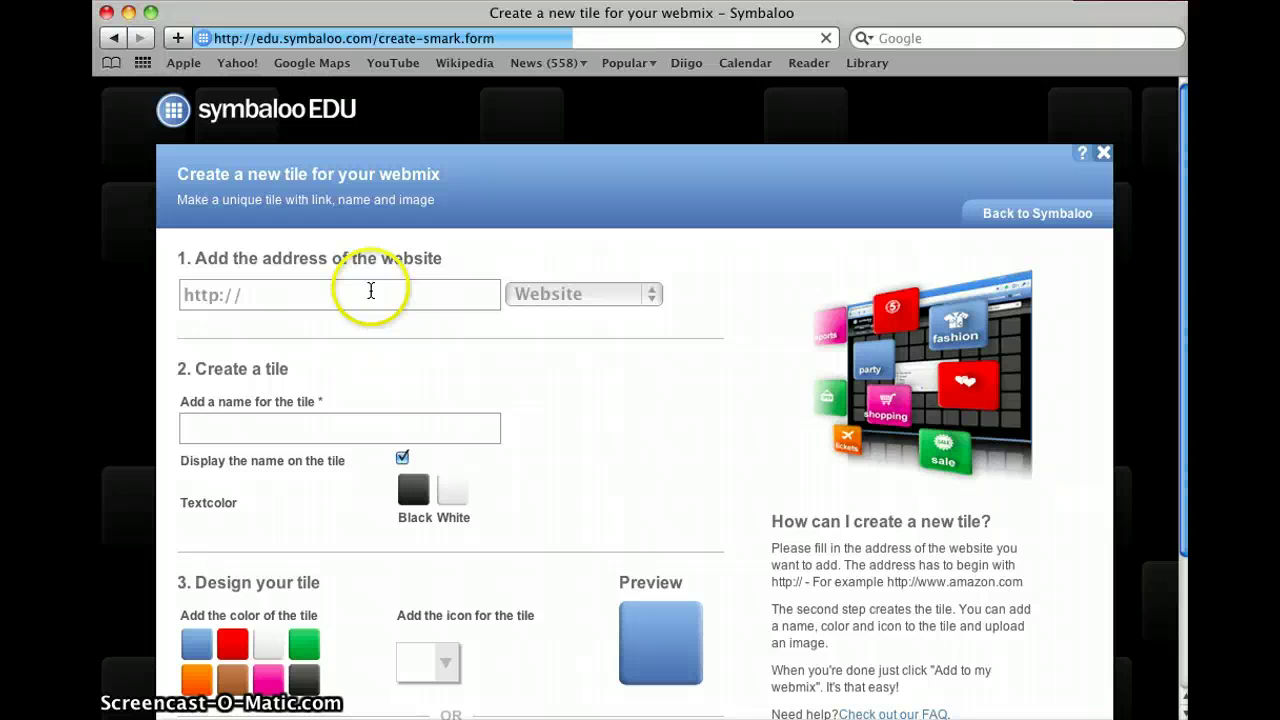
Step: Enter mediacenter.central-city.k12.ia.us as the tile's website address and have it checked
left_click(370, 292)
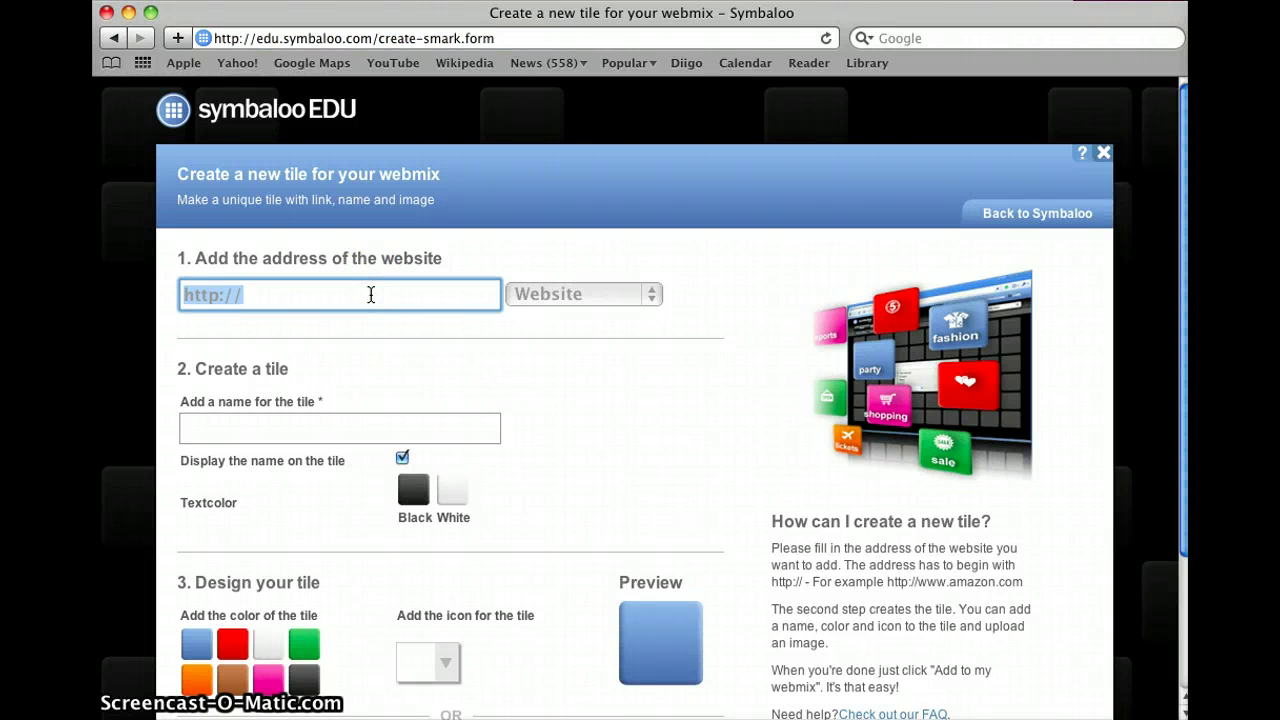
type("mediacenter")
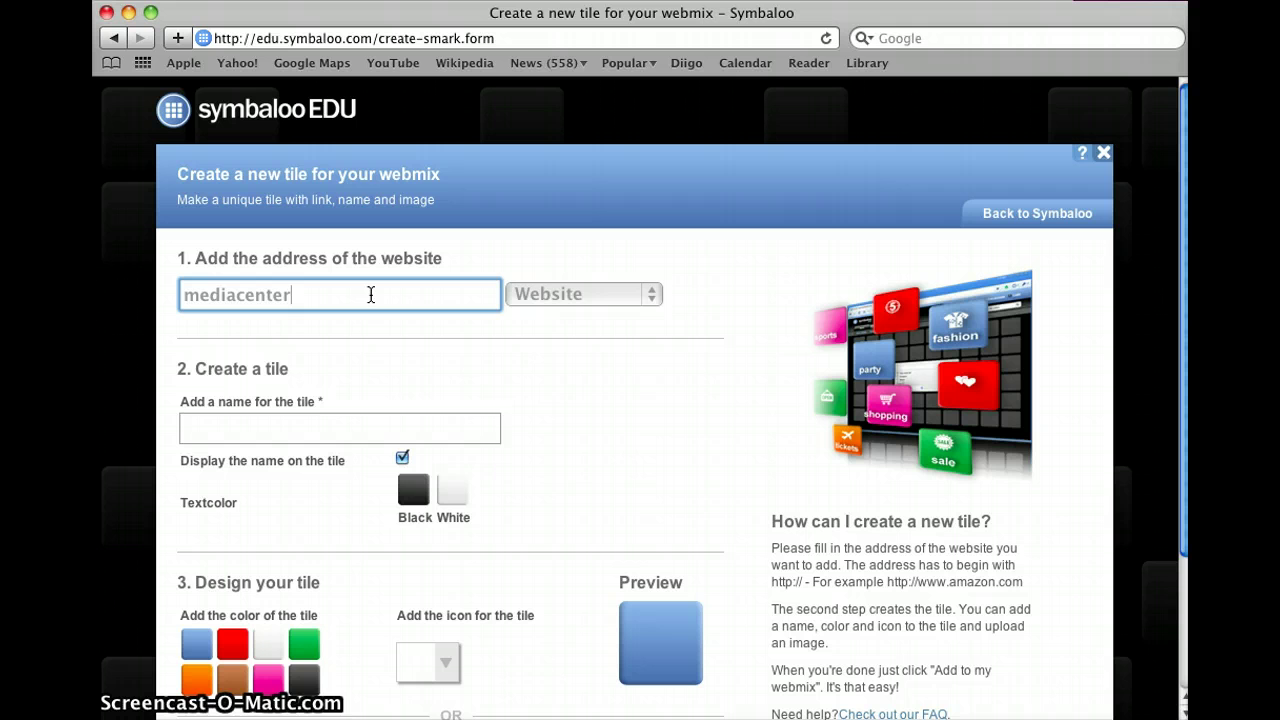
type(".central")
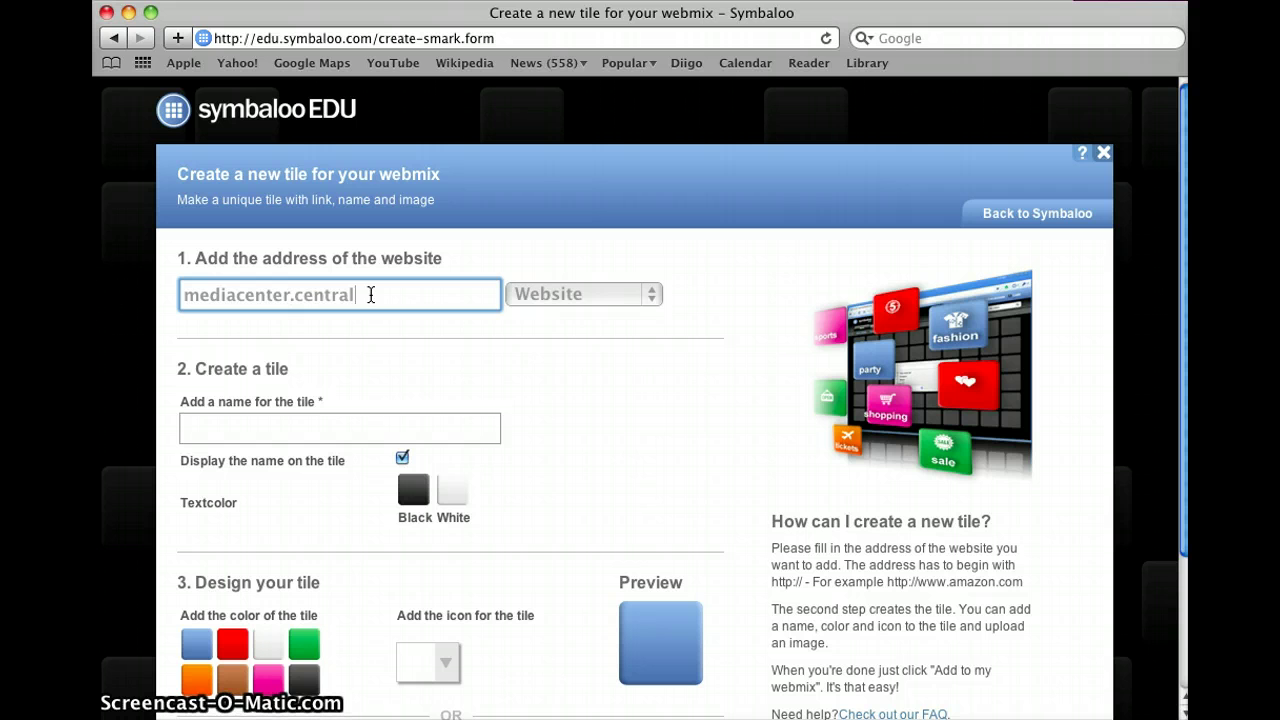
type("-city.k12.")
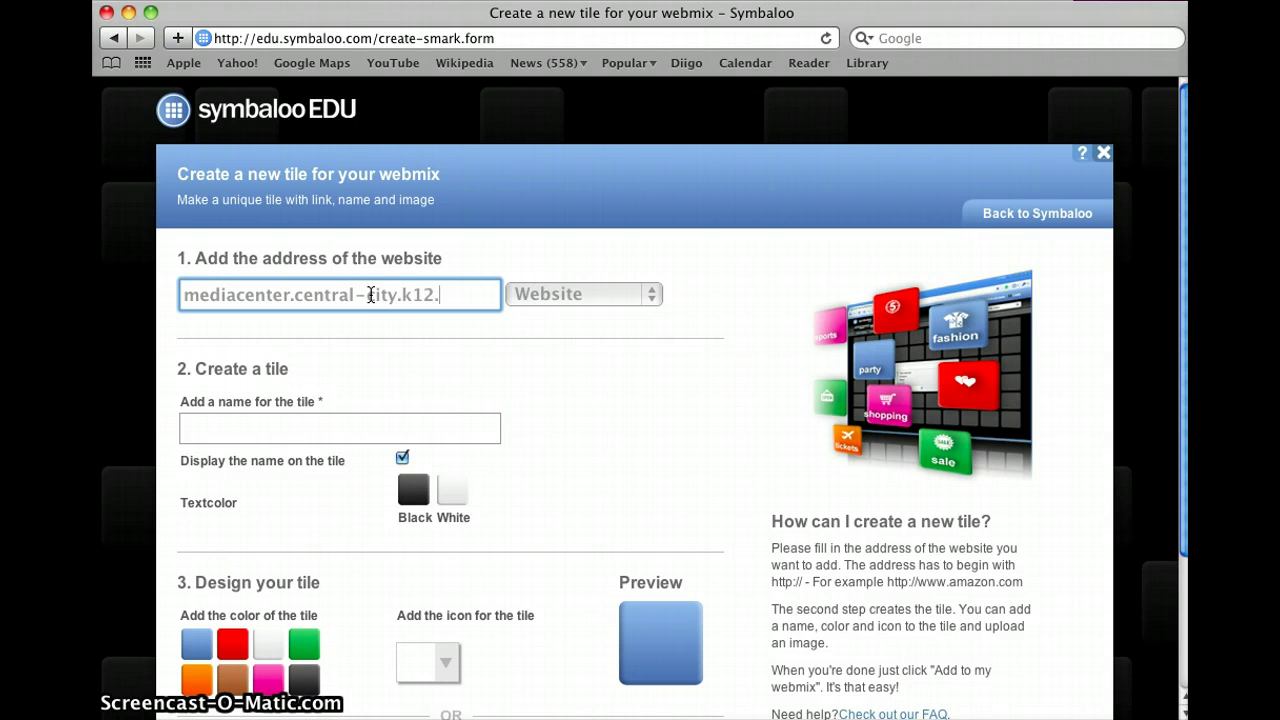
type("ia.us")
key("Tab")
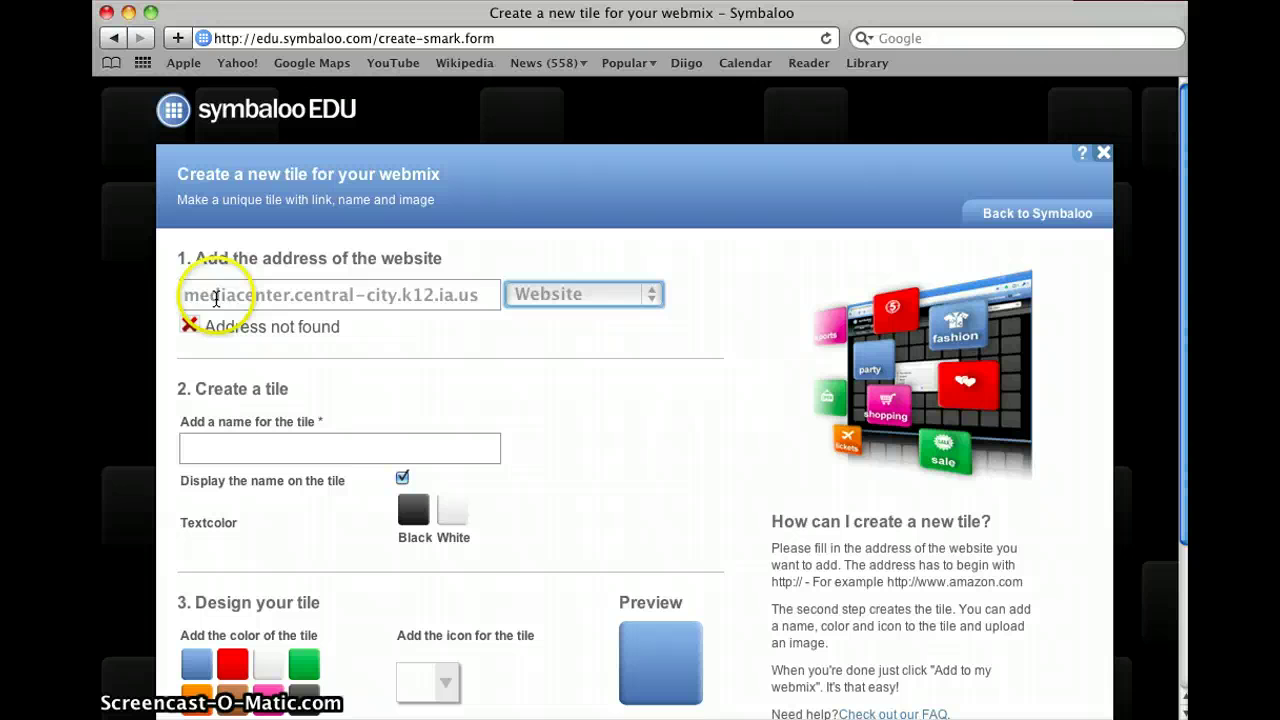
left_click(180, 298)
type("h")
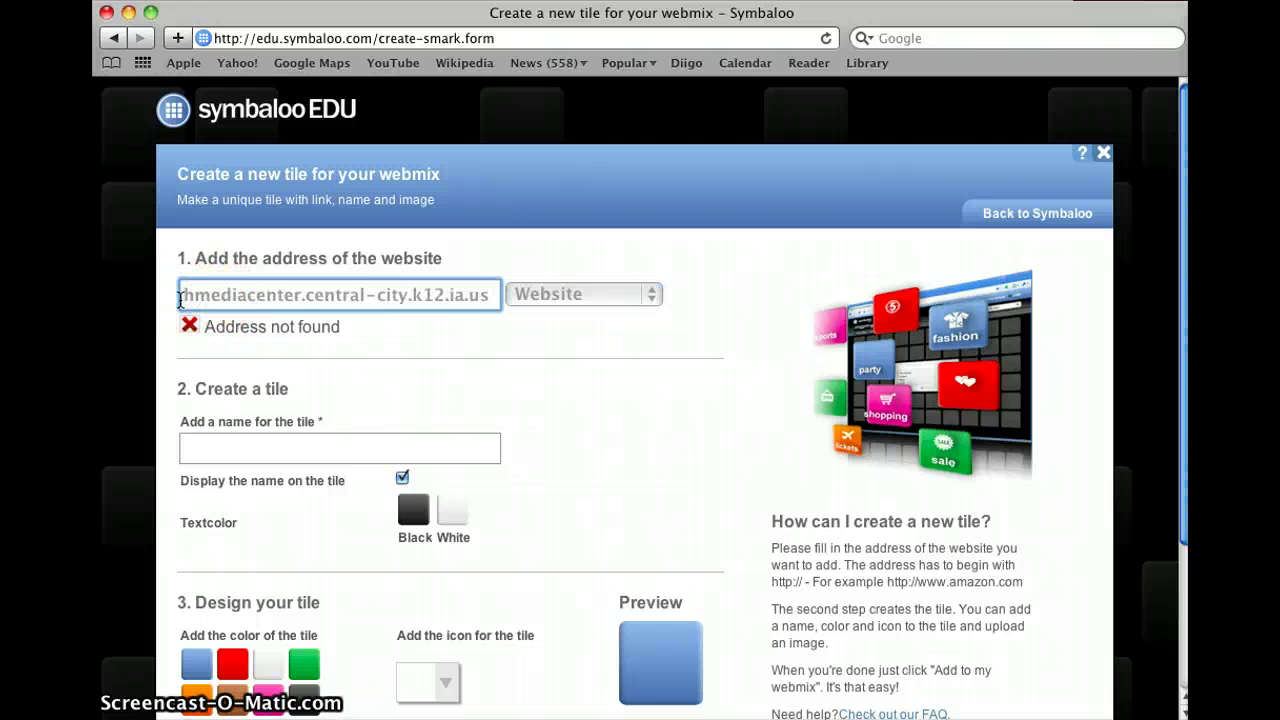
key("super+a")
key("BackSpace")
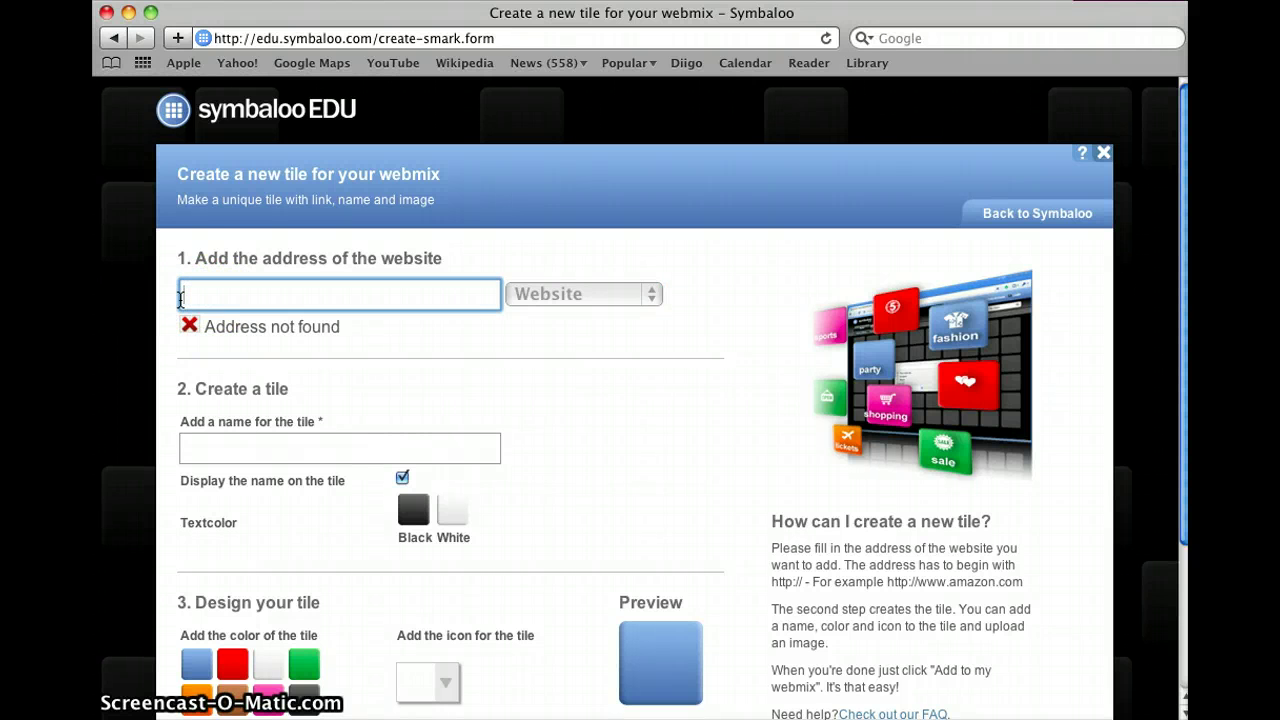
type("sites")
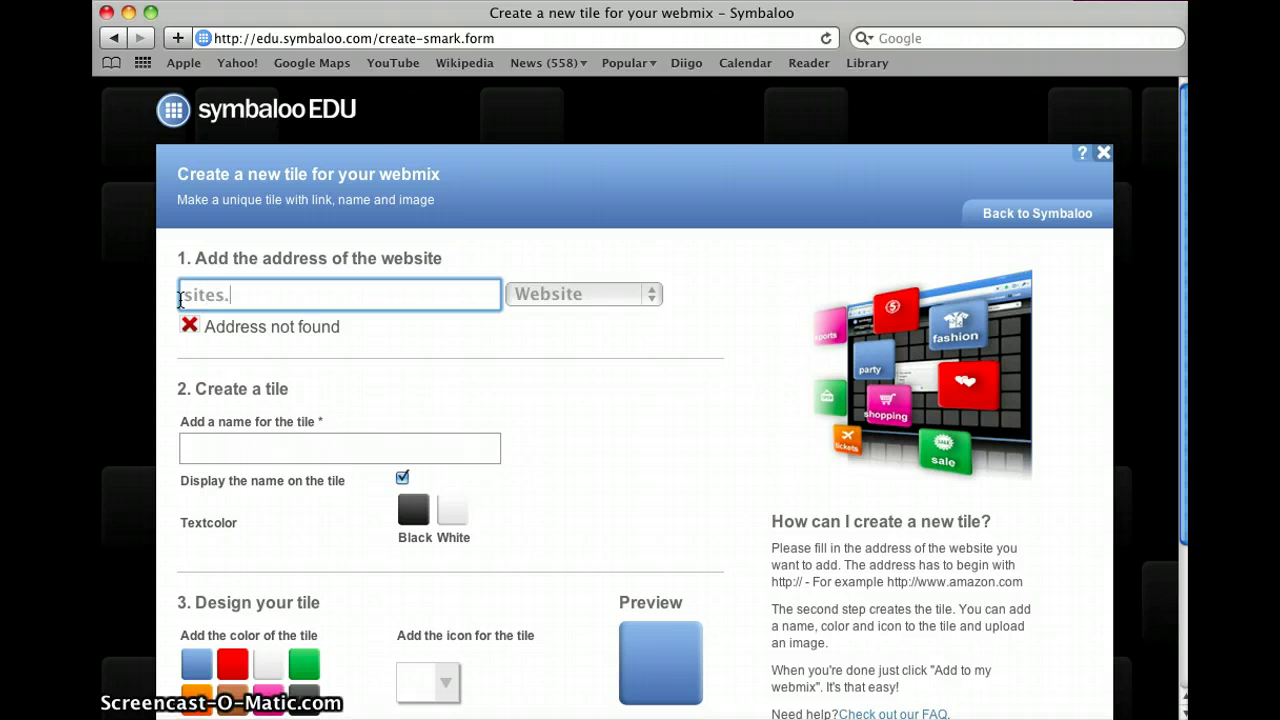
type(".google.com")
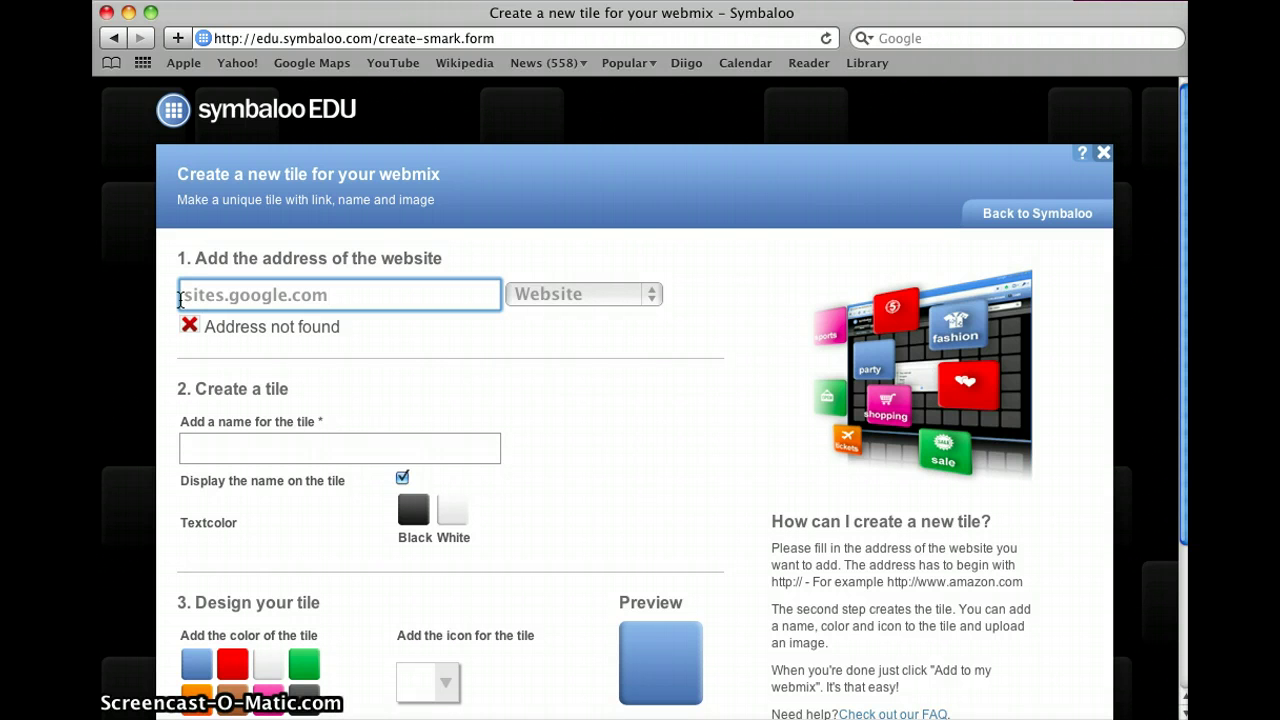
type("/")
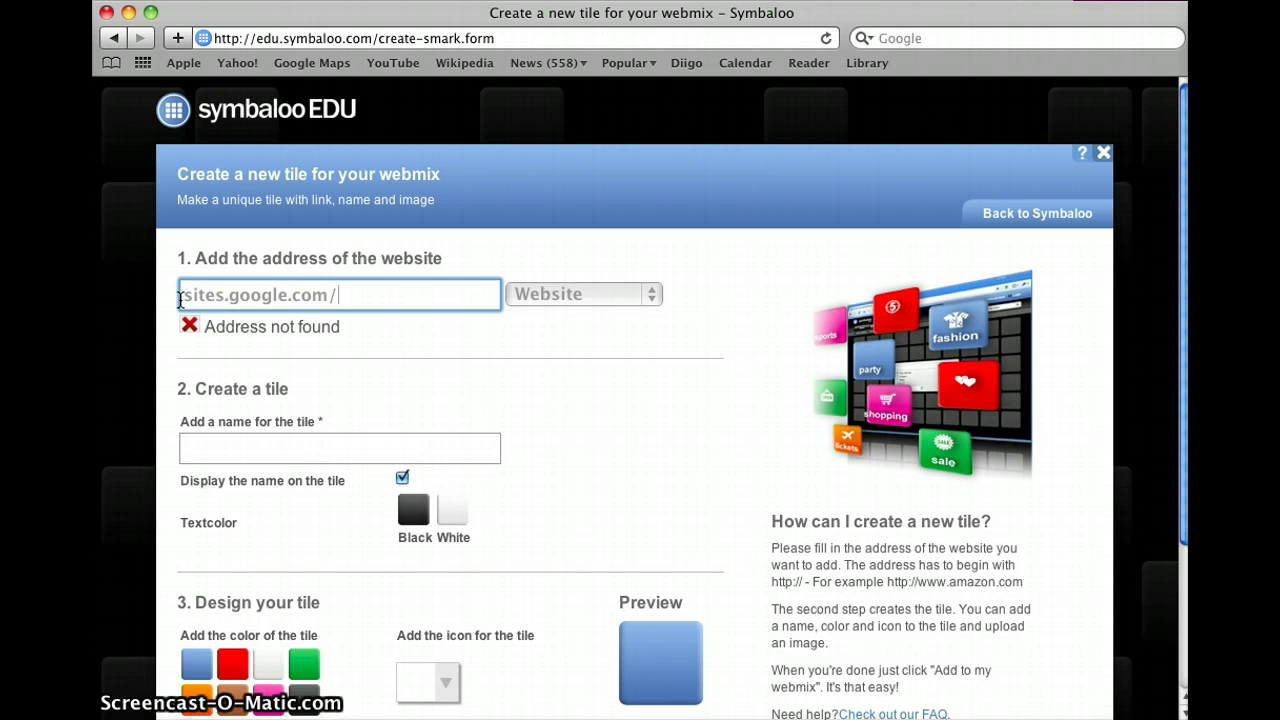
type("site/ce")
type("ntr")
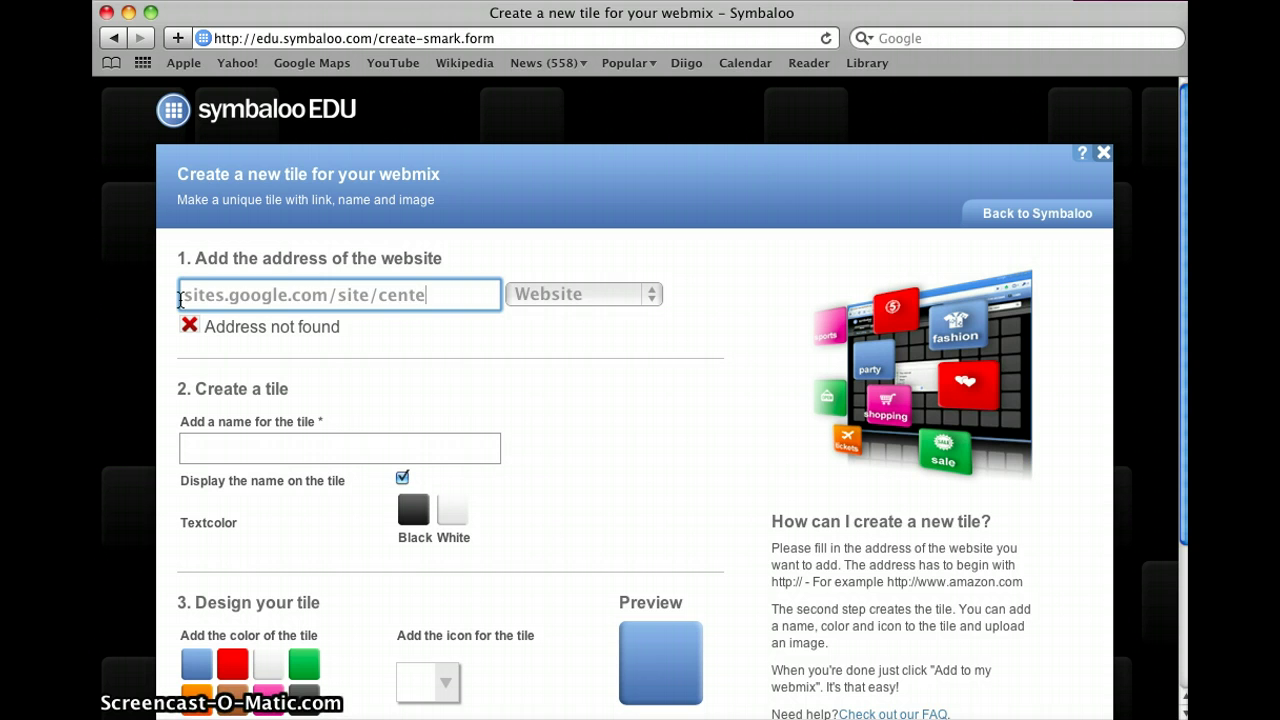
type("al")
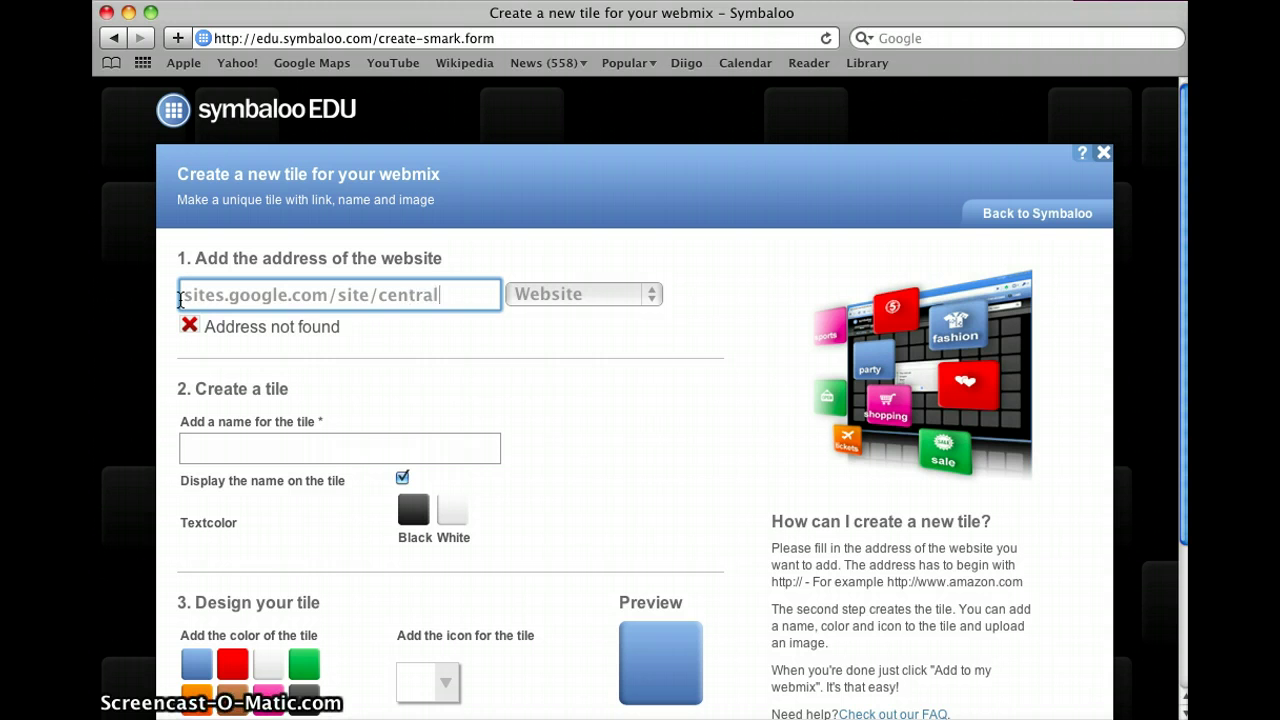
type("cityschoollibrary")
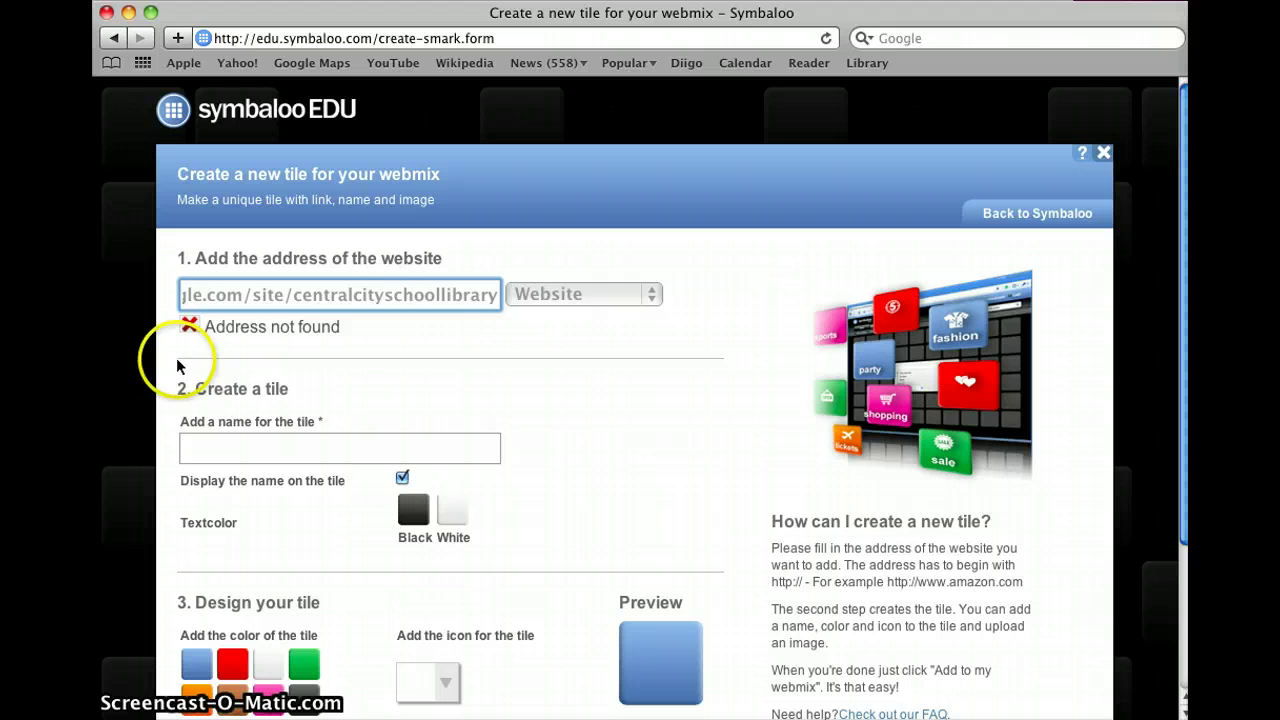
key("Tab")
left_click(184, 296)
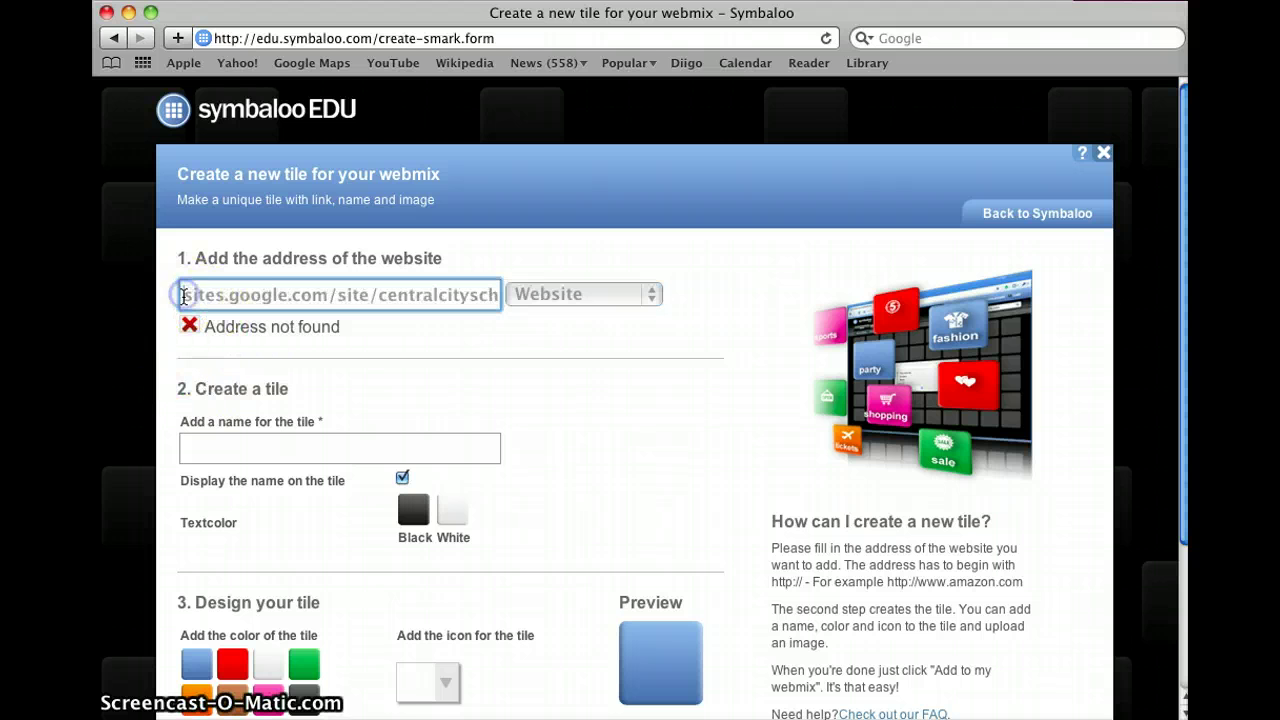
type("http://si")
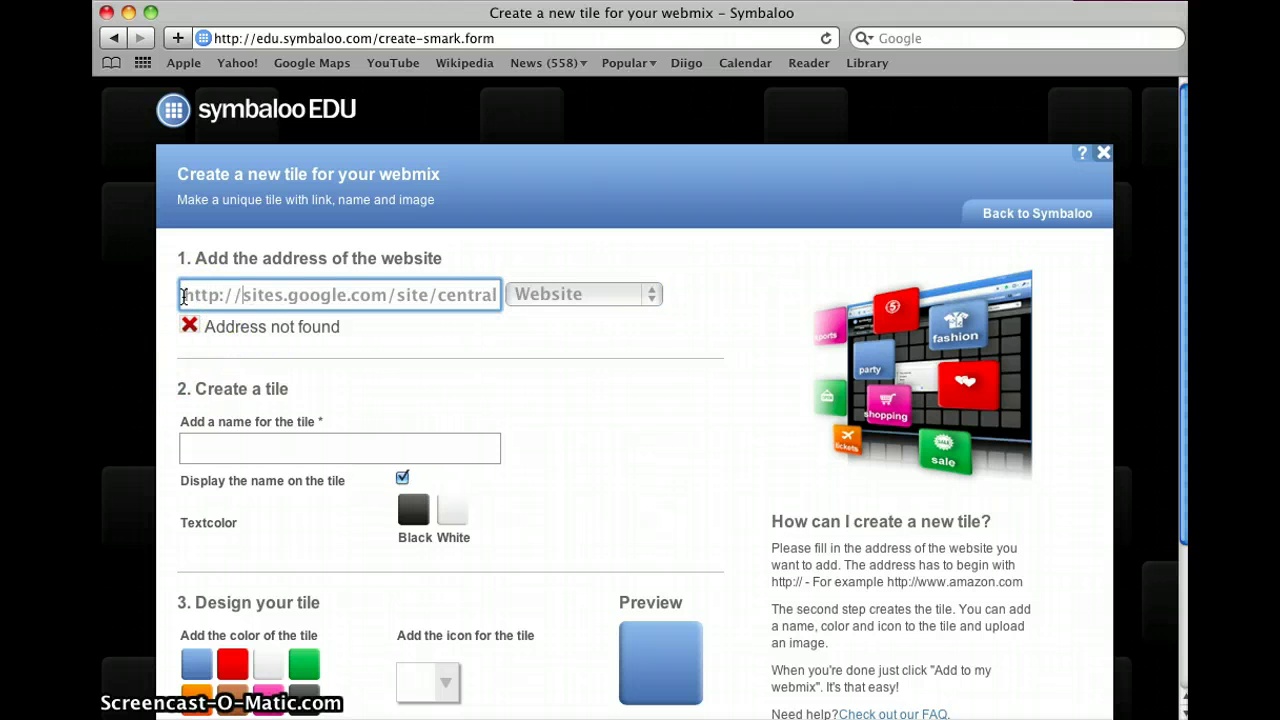
key("Tab")
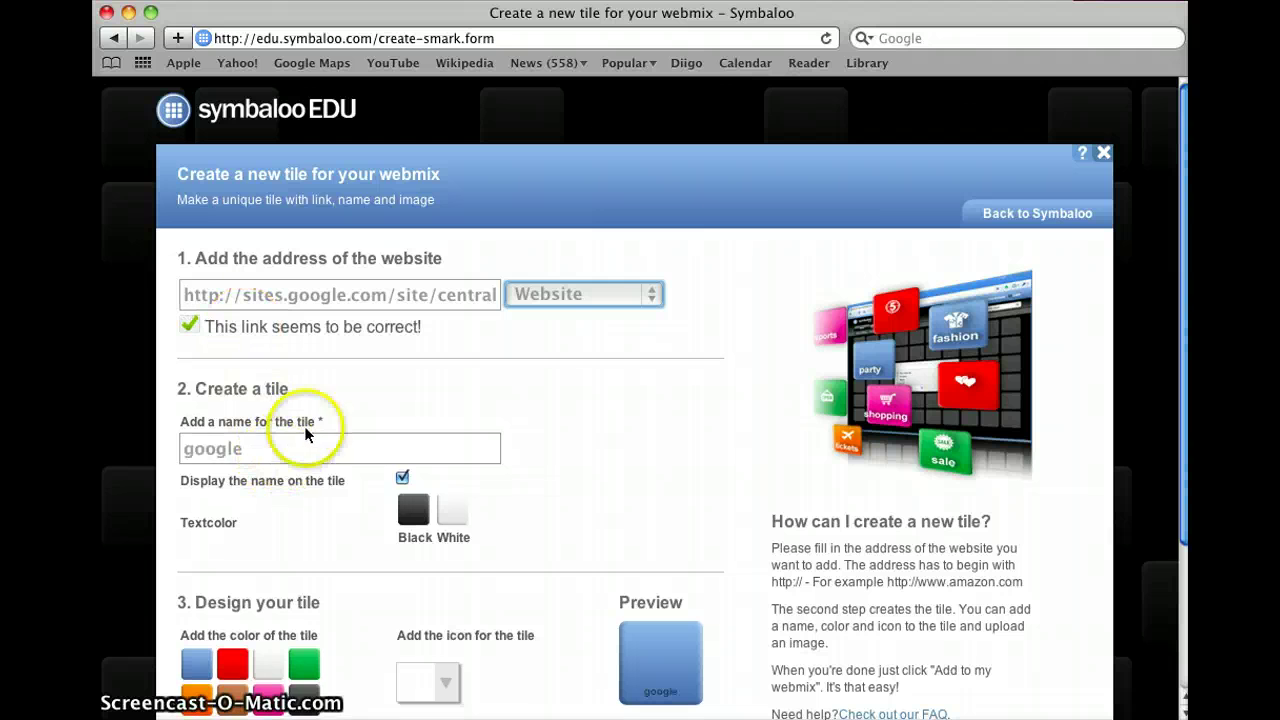
Step: Rename the tile 'Central City School Library' and colour it pink
left_click(255, 454)
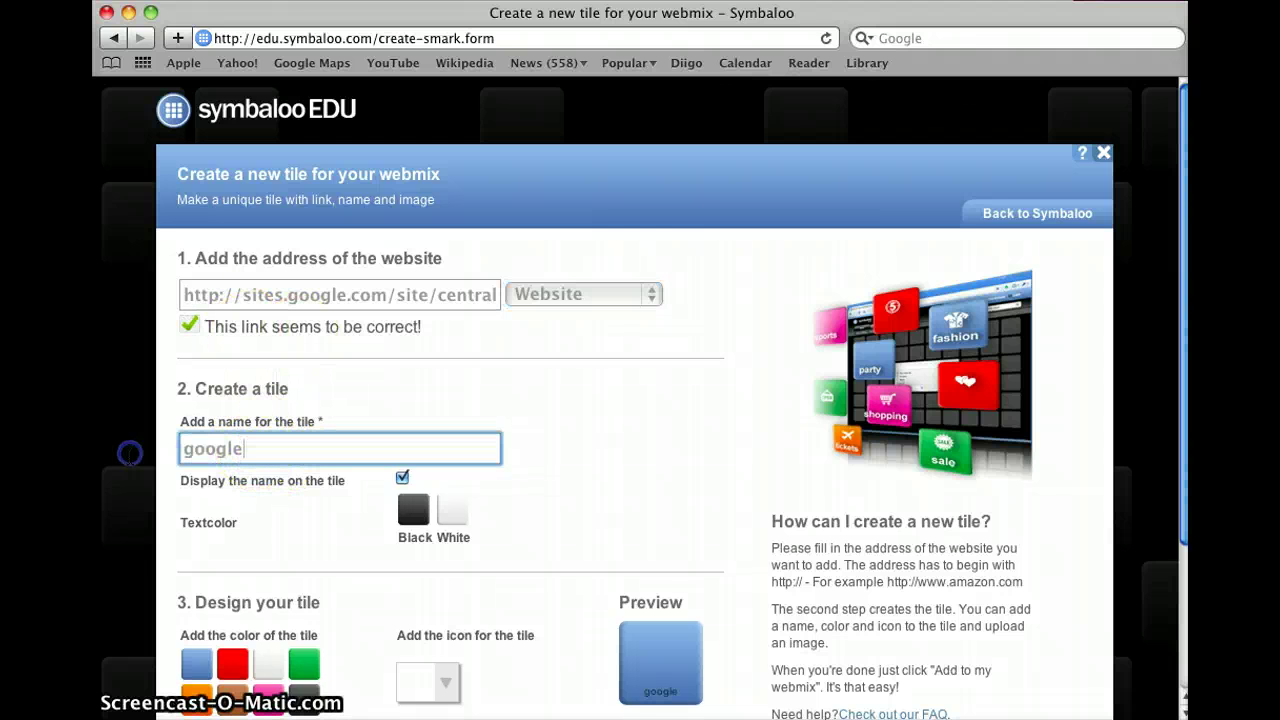
double_click(189, 457)
type("Centr")
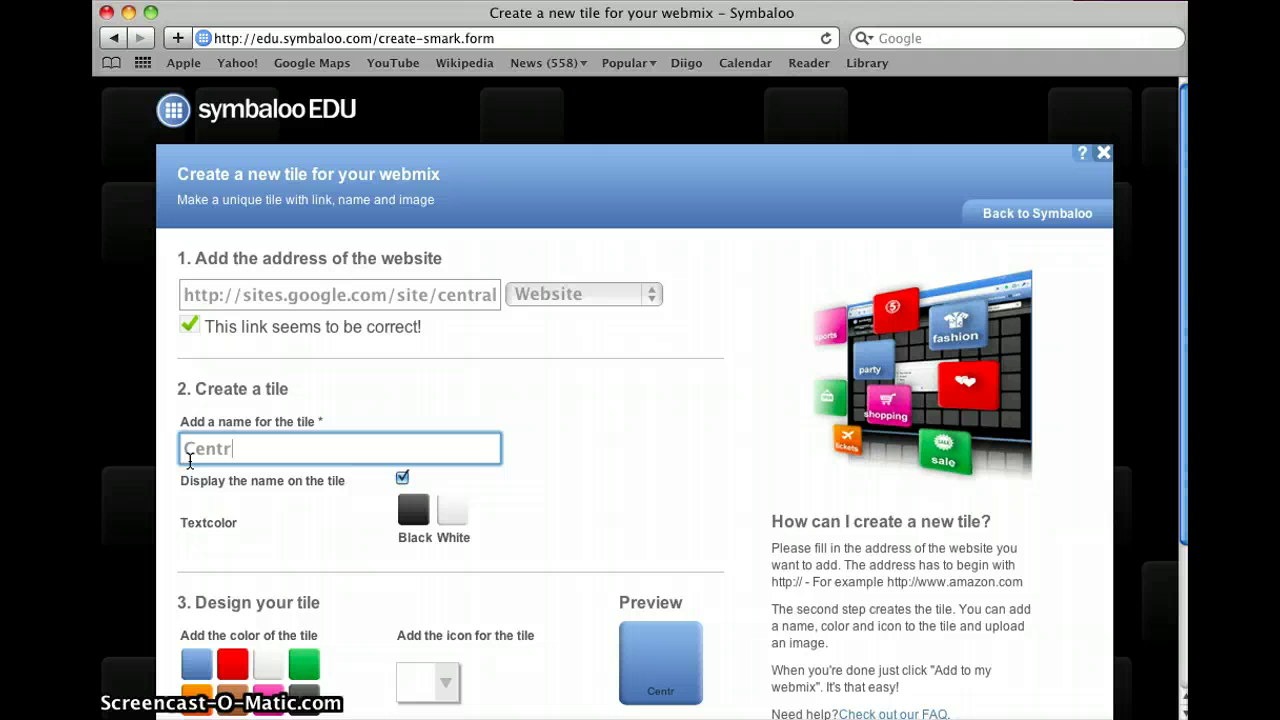
type("al City School Library")
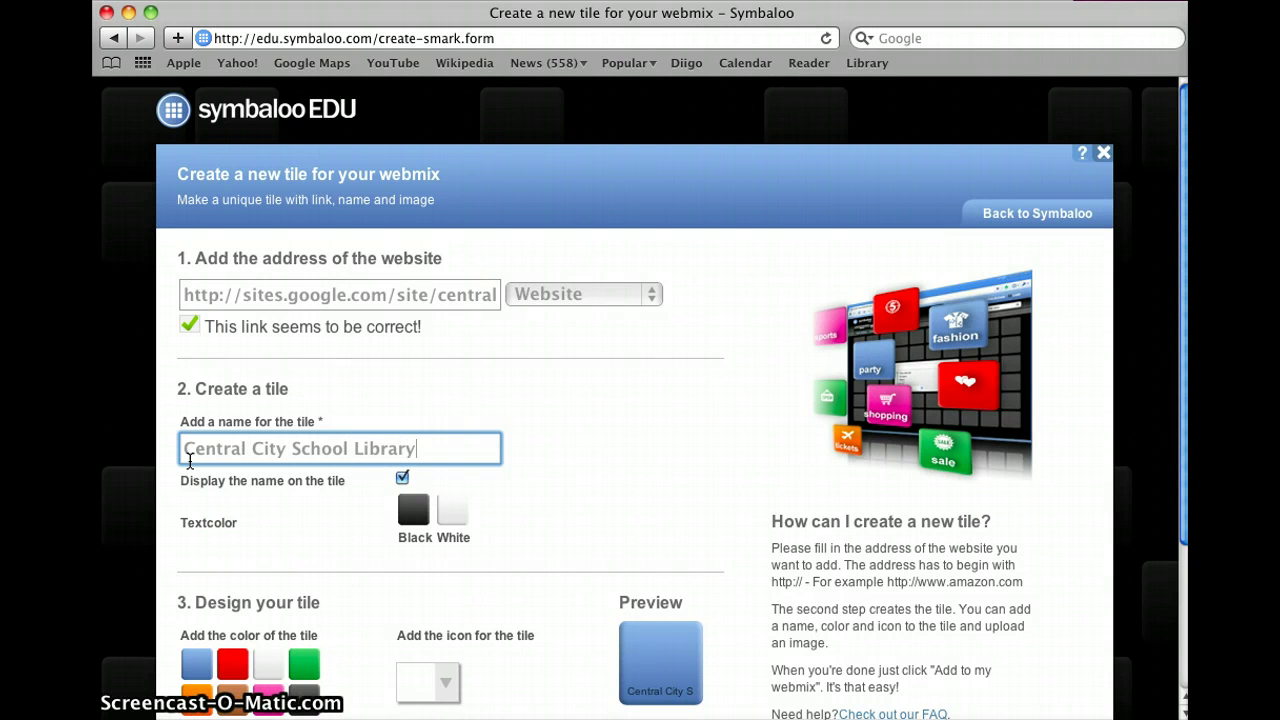
scroll(189, 460, "down", 5)
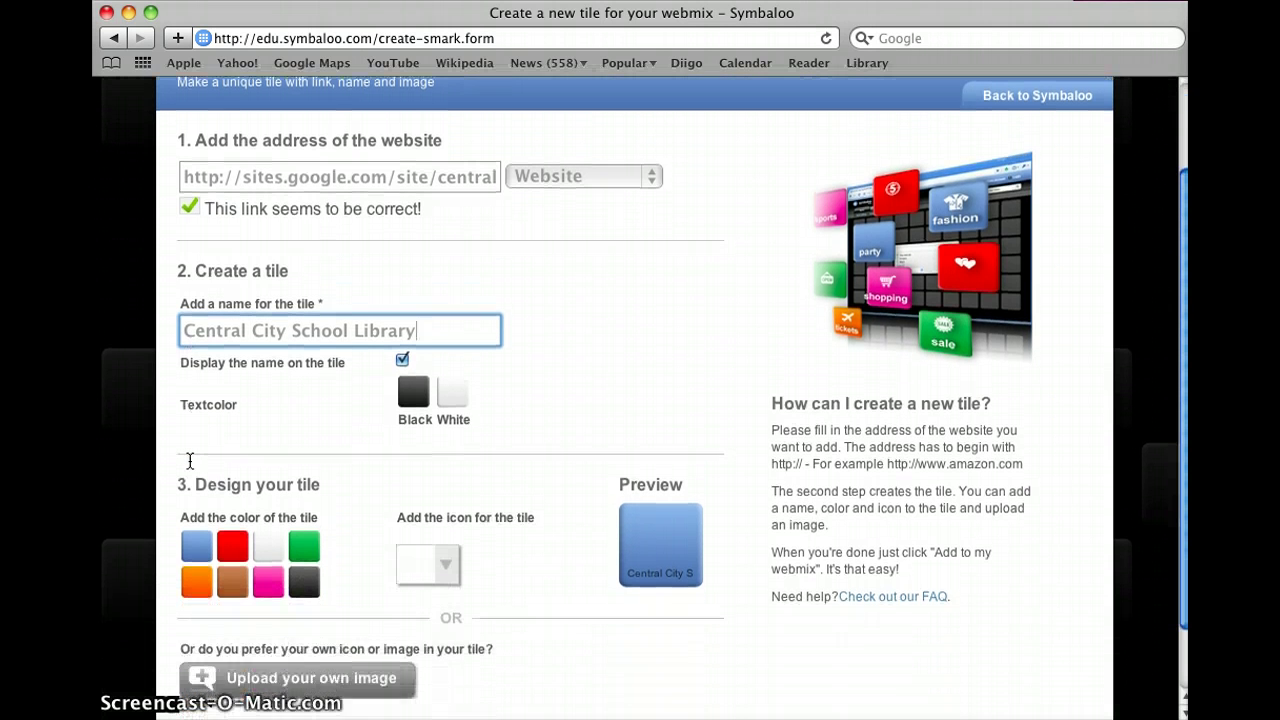
left_click(451, 336)
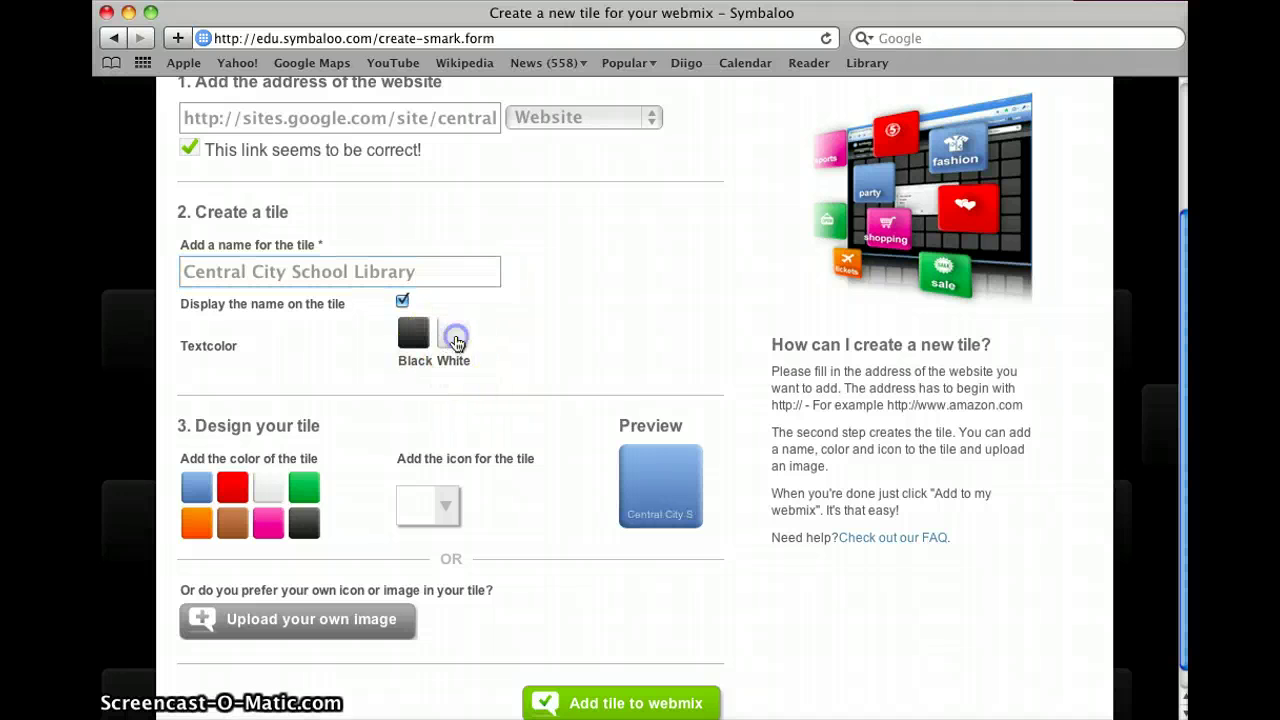
left_click(416, 340)
left_click(451, 338)
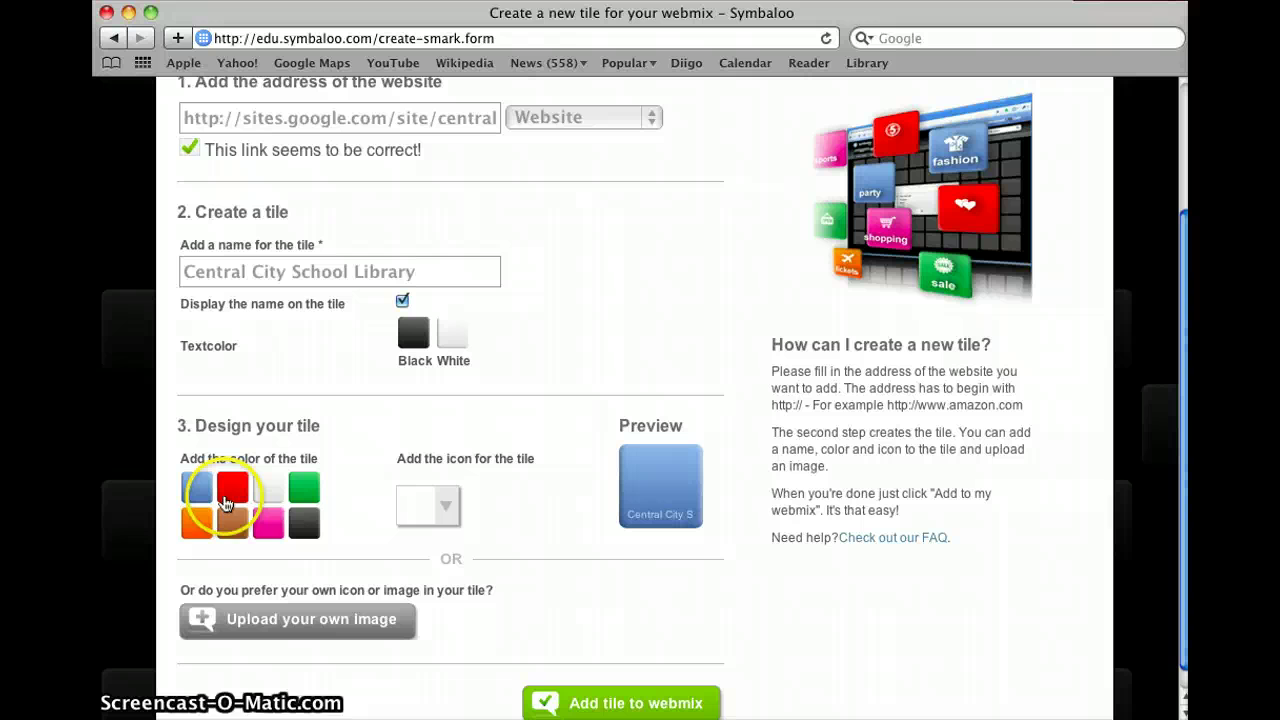
left_click(305, 523)
left_click(266, 535)
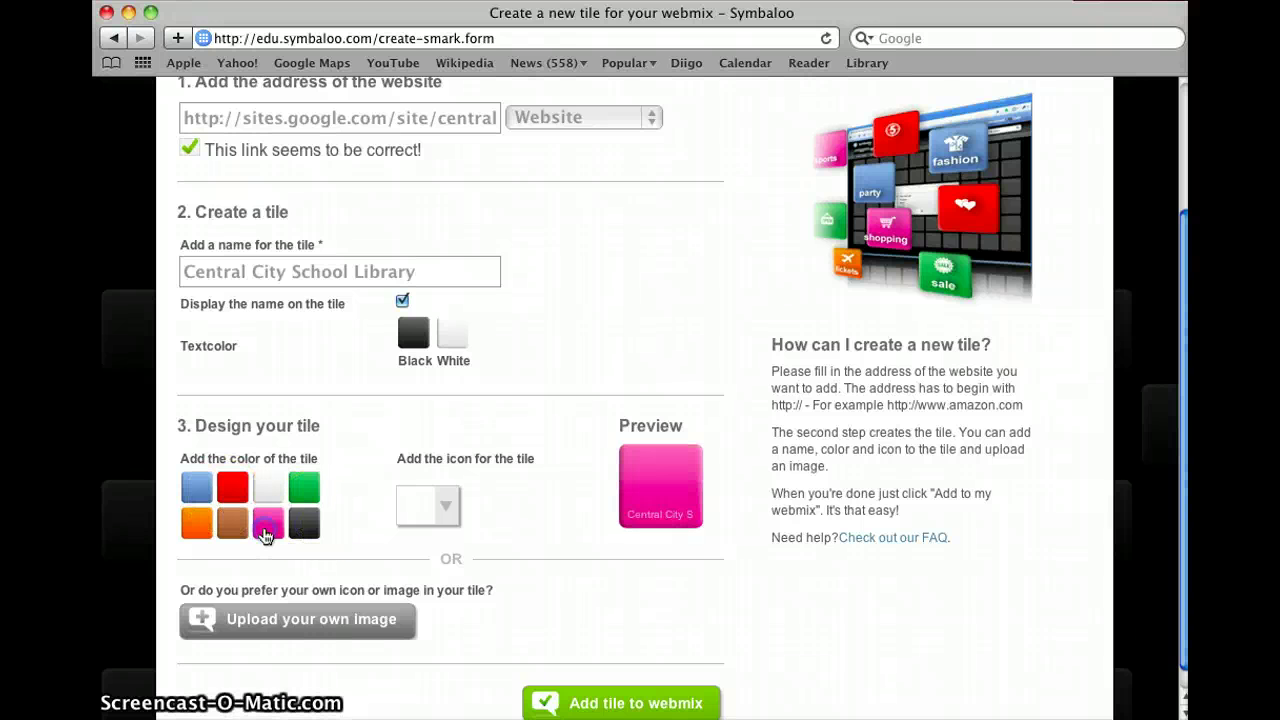
Step: Browse the tile icon pages 2 and 5, then close them without choosing an icon
left_click(447, 508)
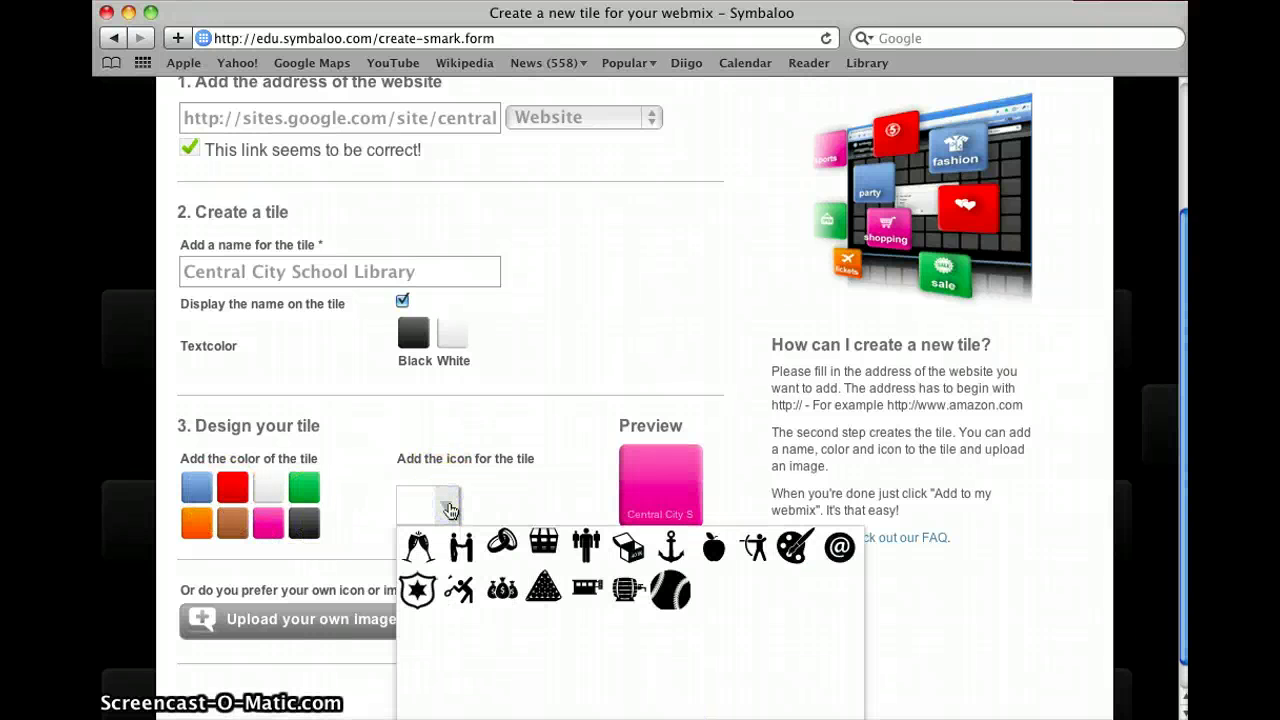
scroll(449, 510, "down", 1)
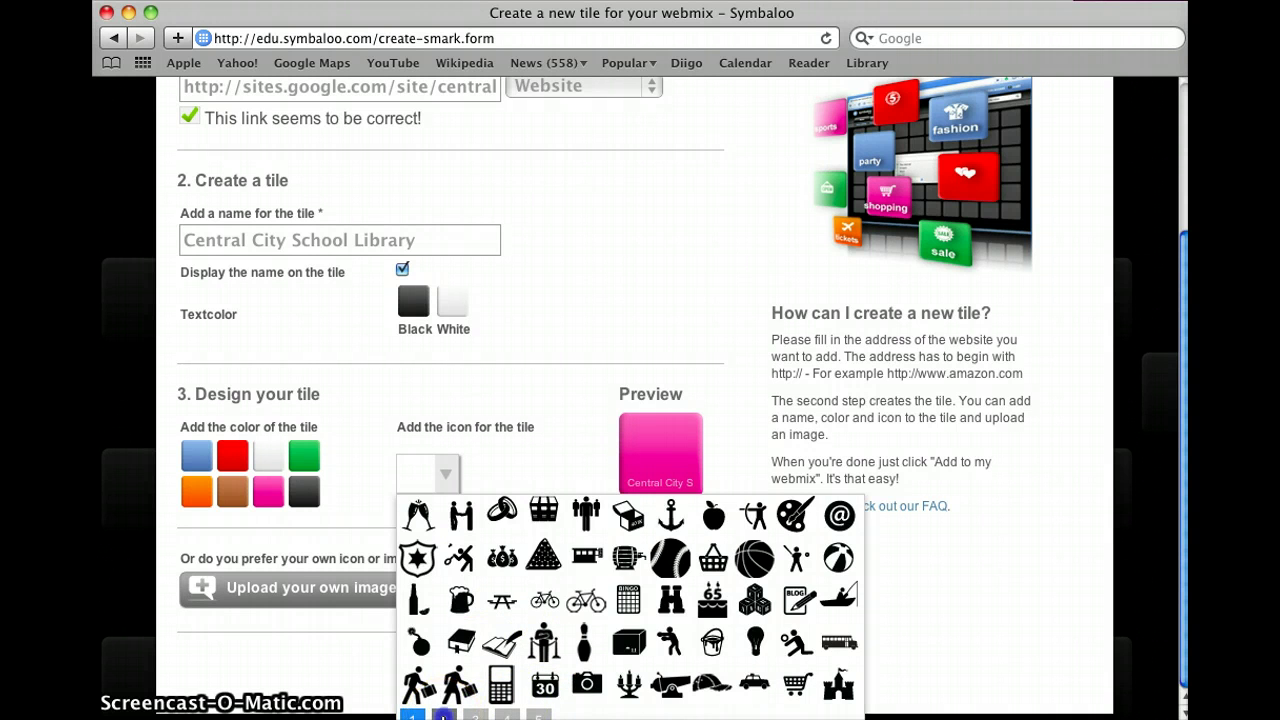
left_click(444, 716)
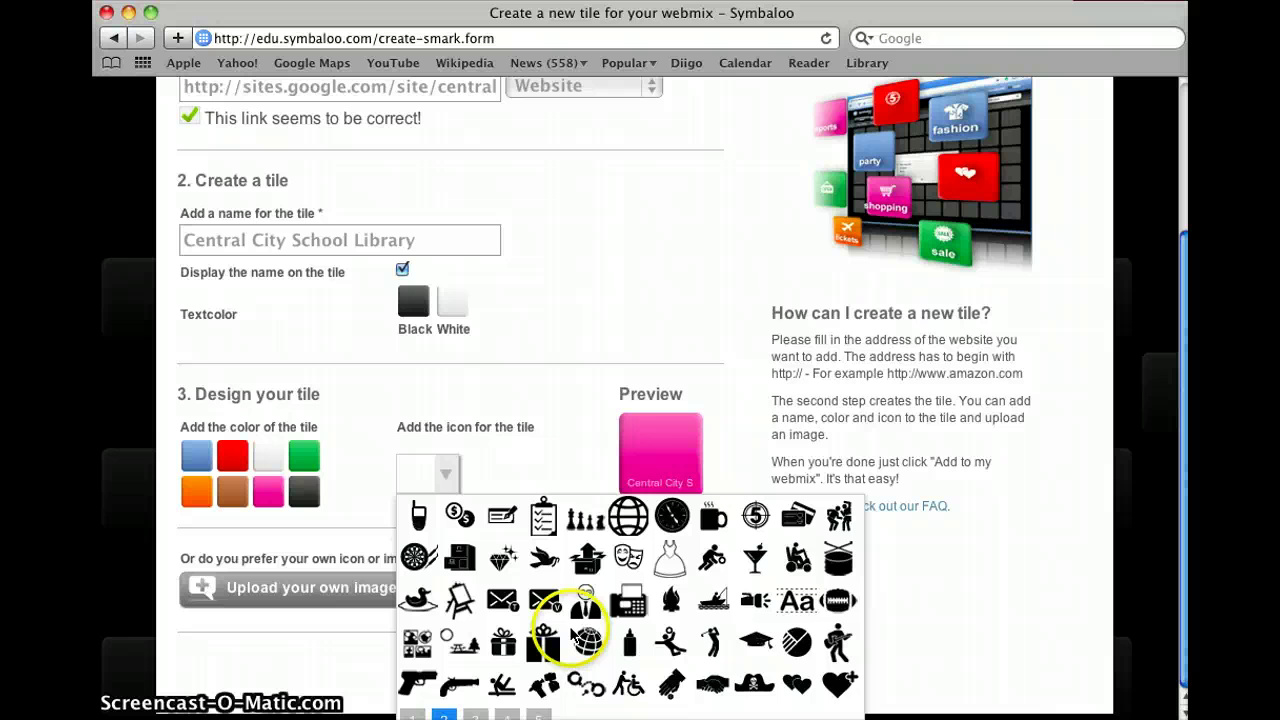
left_click(539, 714)
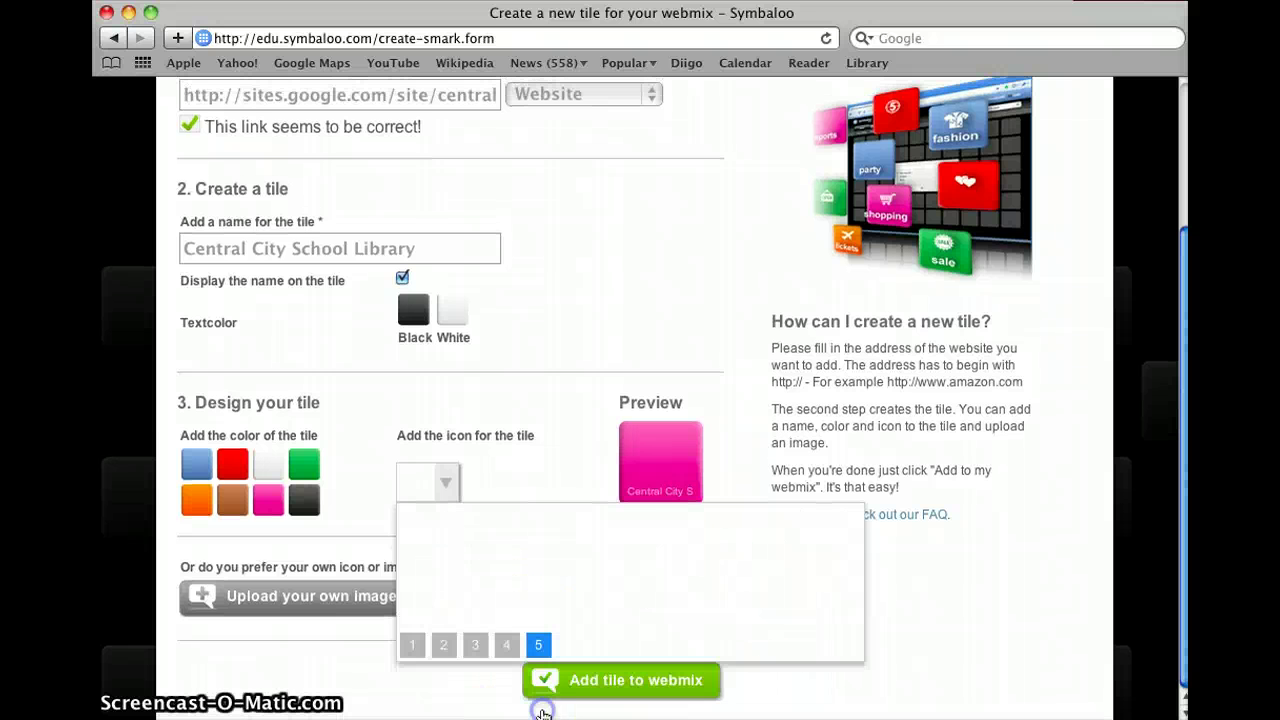
left_click(457, 698)
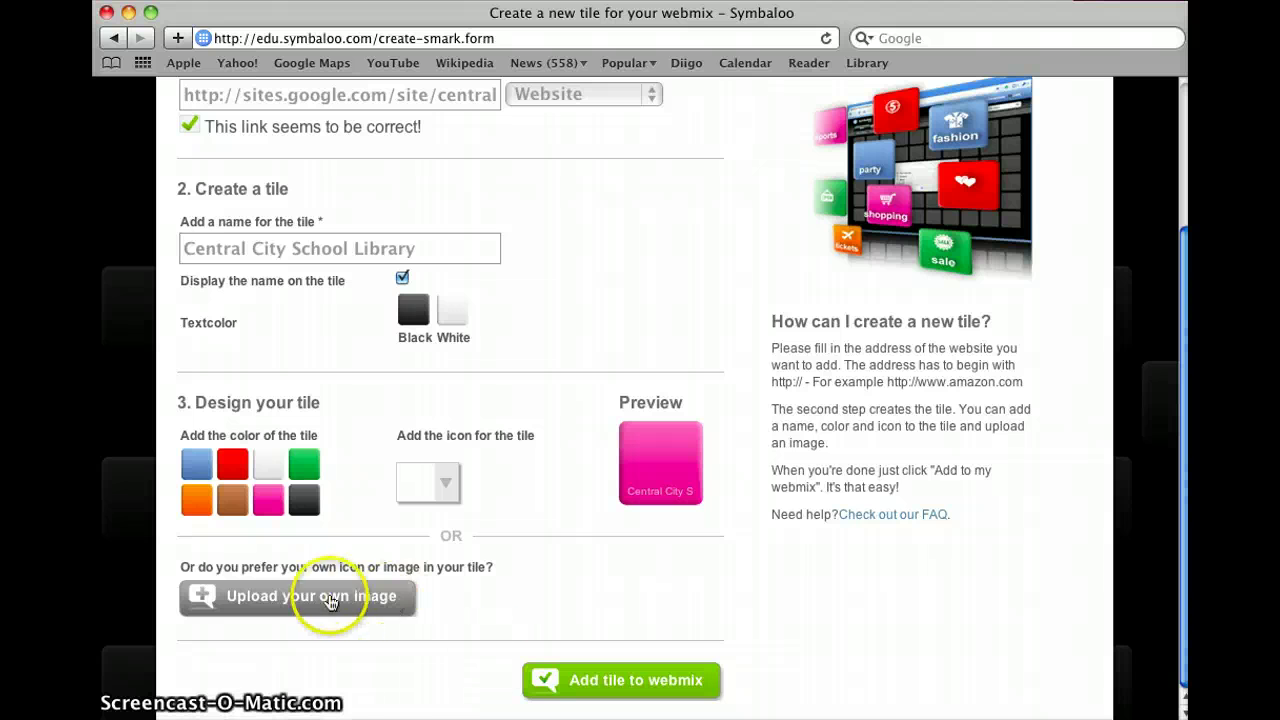
Step: Upload library paw small.jpg as the tile's custom image
left_click(334, 610)
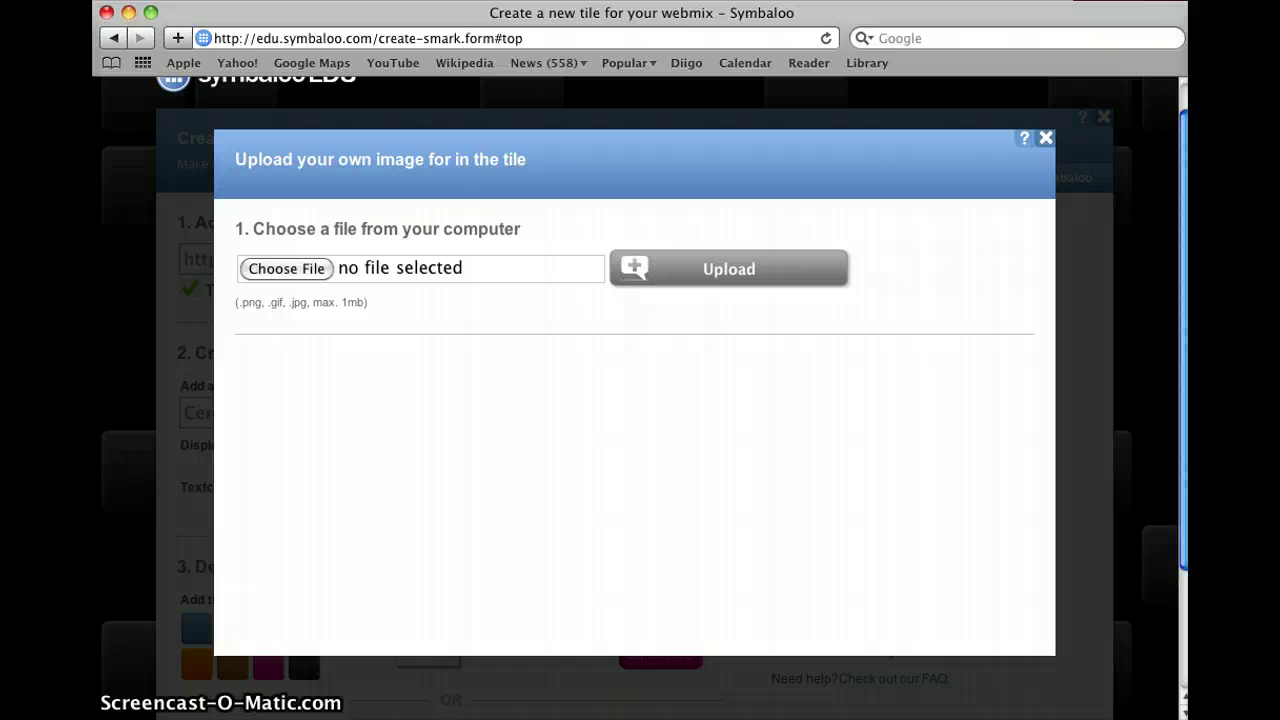
left_click(314, 270)
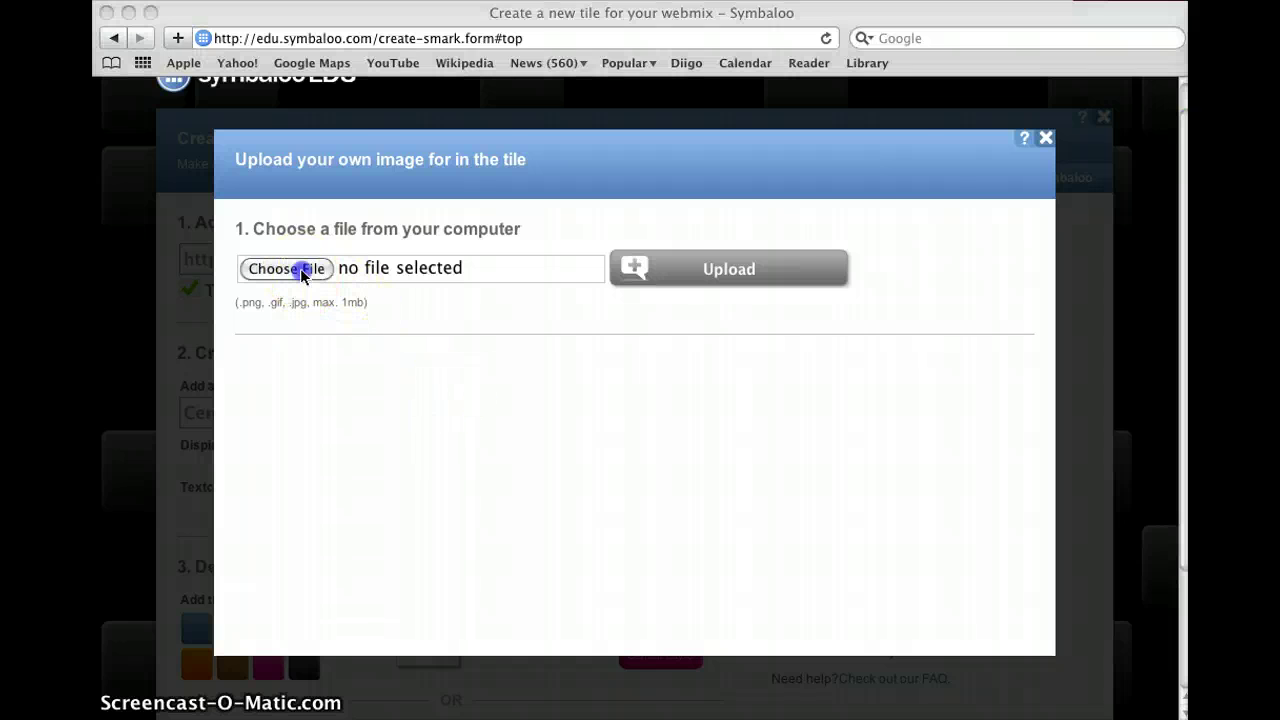
left_click(303, 272)
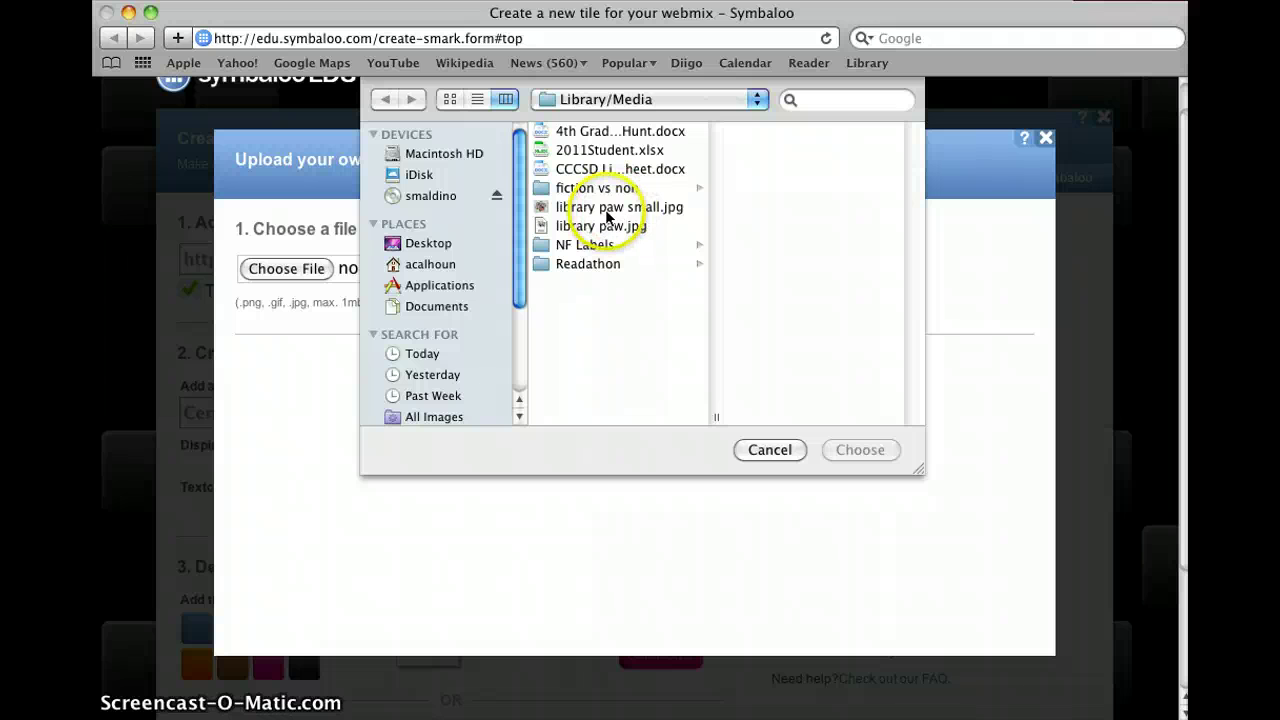
left_click(607, 213)
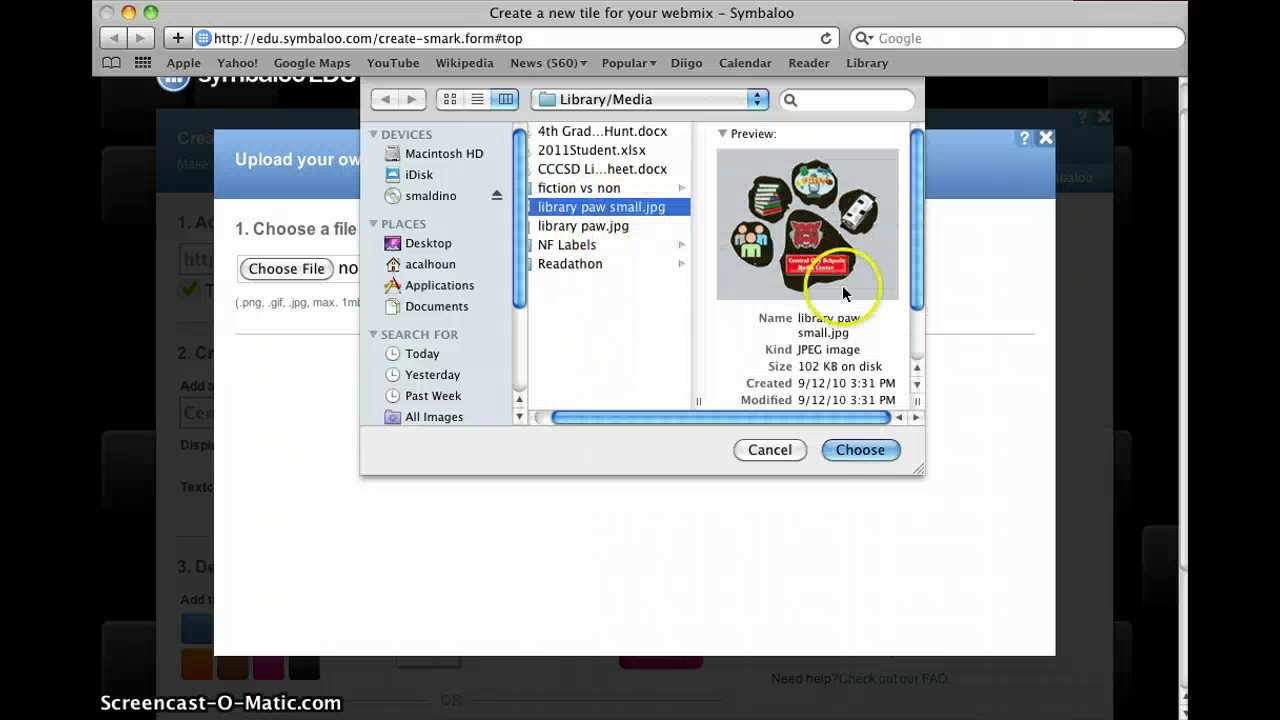
left_click(877, 450)
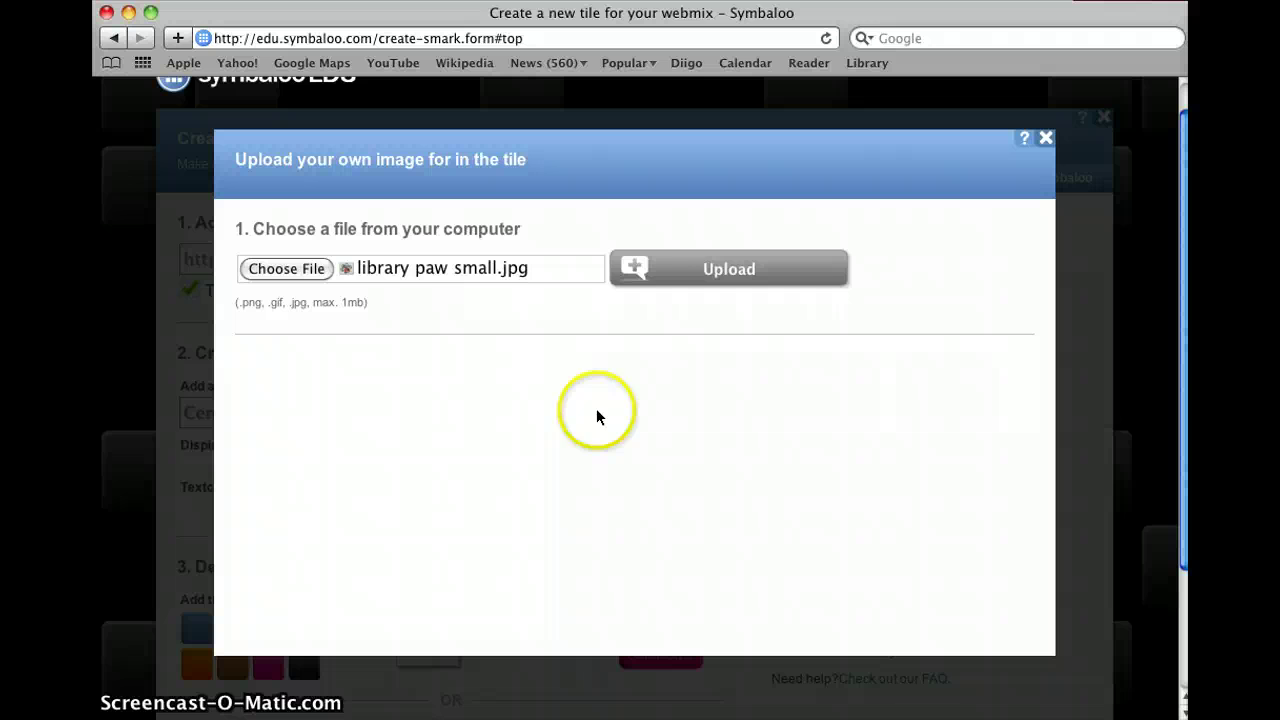
left_click(679, 284)
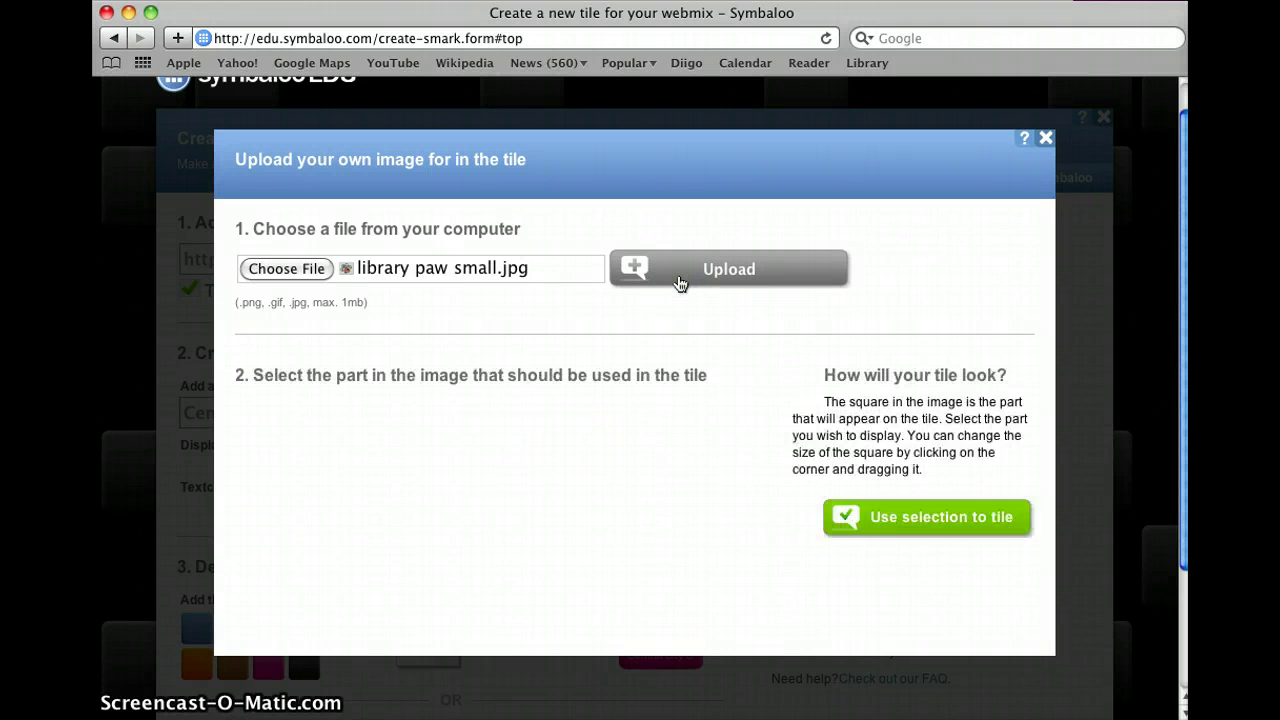
Step: Resize the crop square to cover the whole paw, apply it, and keep black name text
scroll(606, 400, "down", 3)
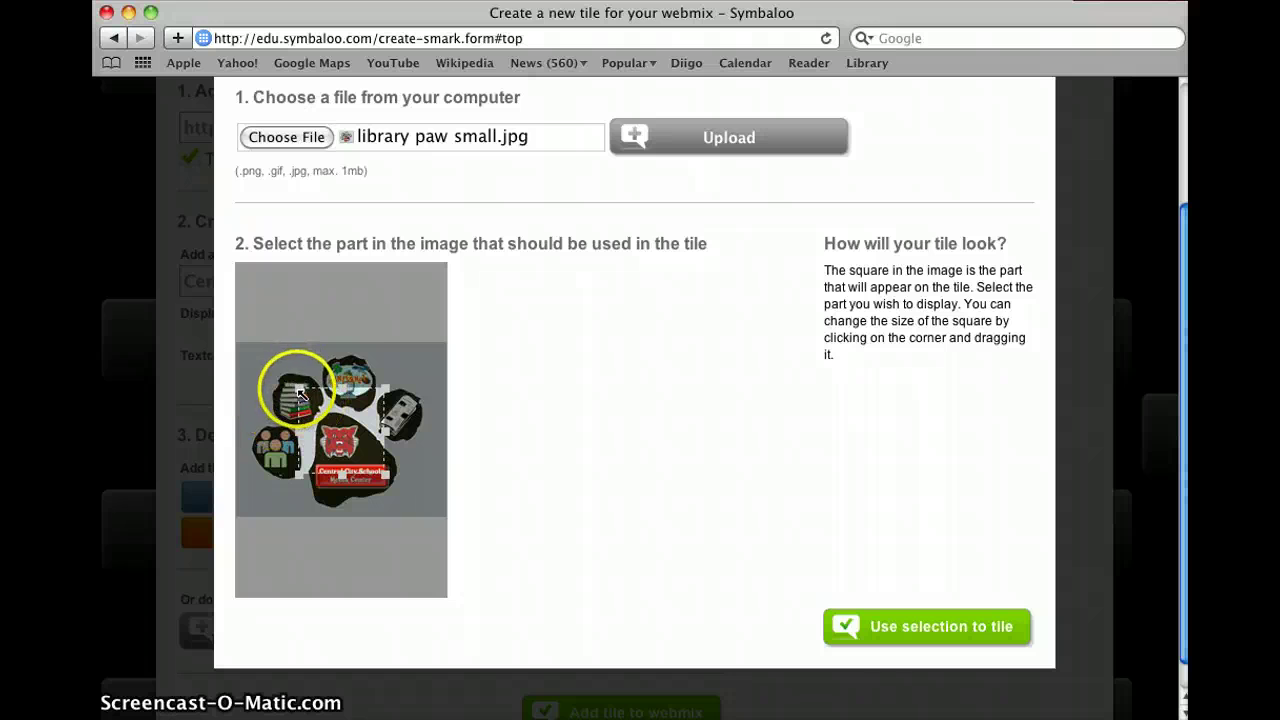
left_click_drag(252, 366, 231, 356)
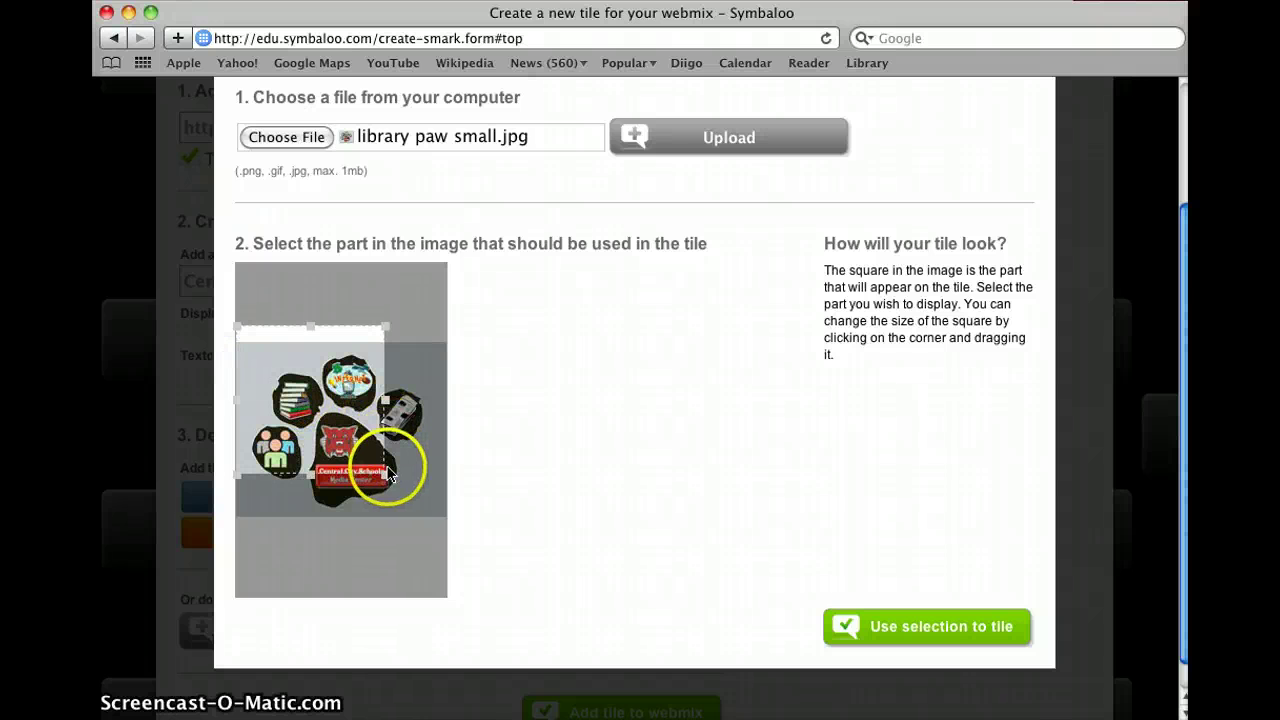
left_click_drag(383, 470, 412, 492)
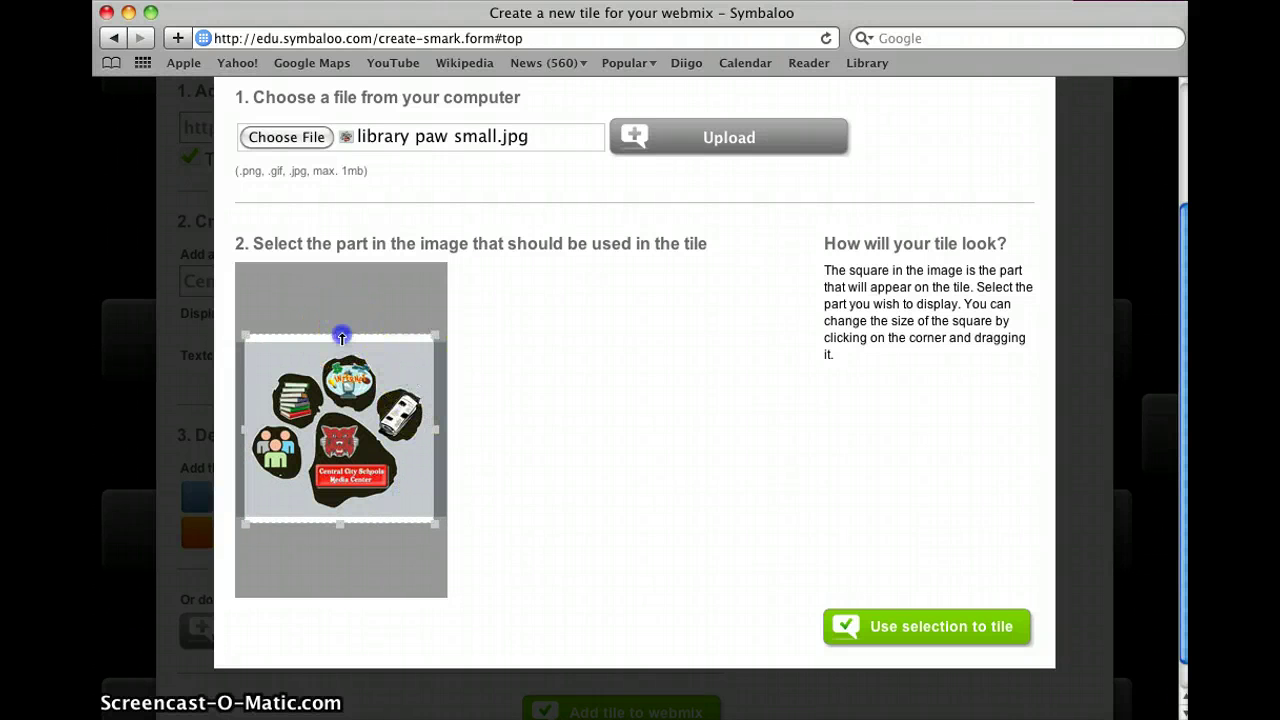
left_click_drag(342, 343, 342, 346)
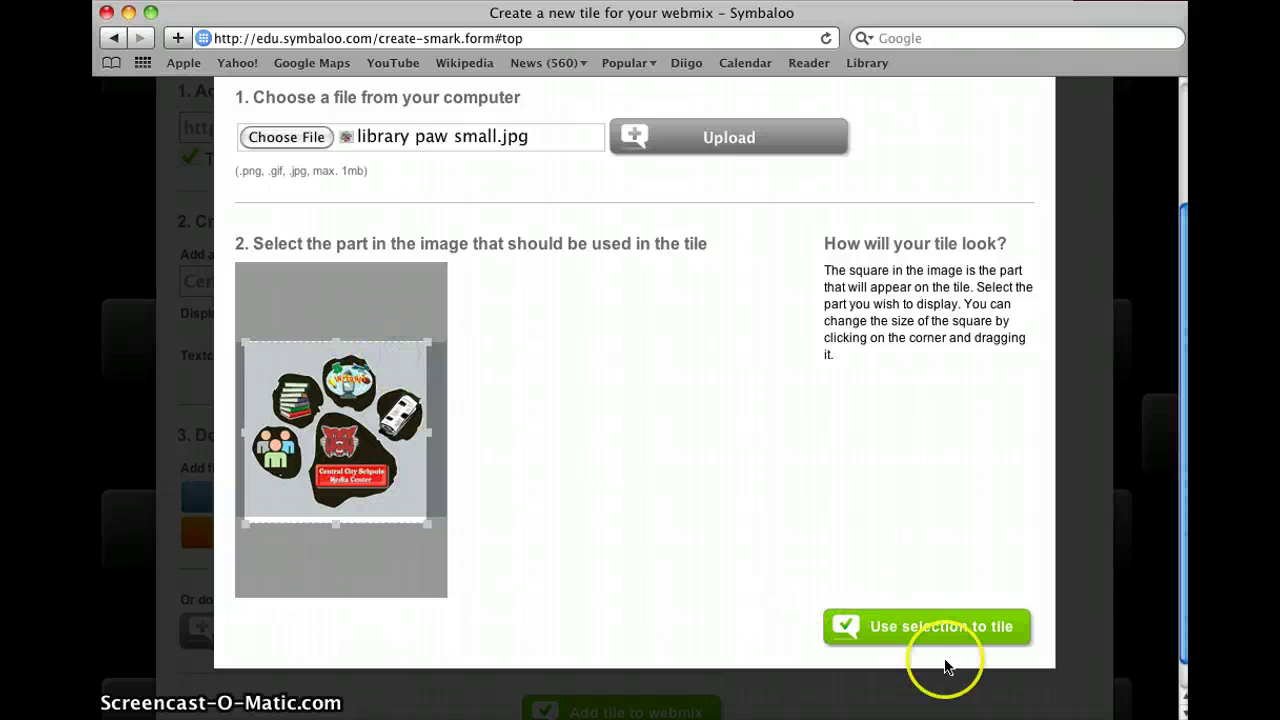
left_click(905, 628)
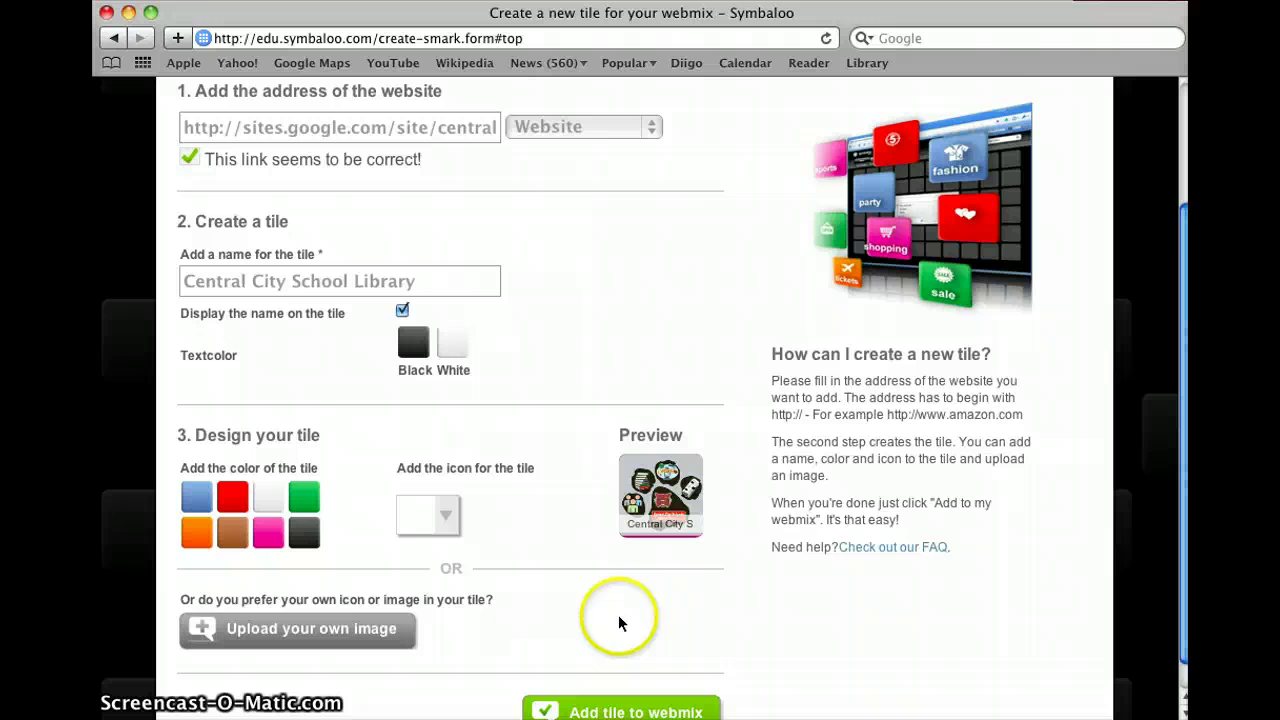
scroll(512, 570, "down", 1)
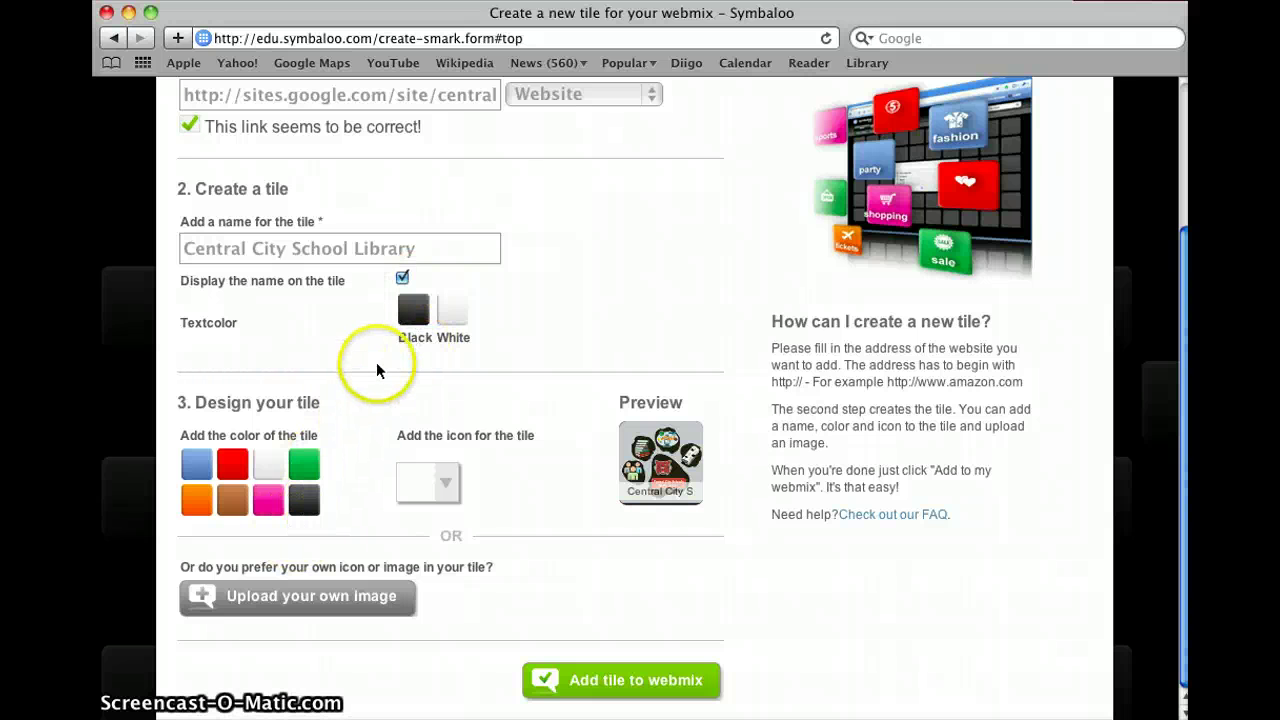
left_click(457, 312)
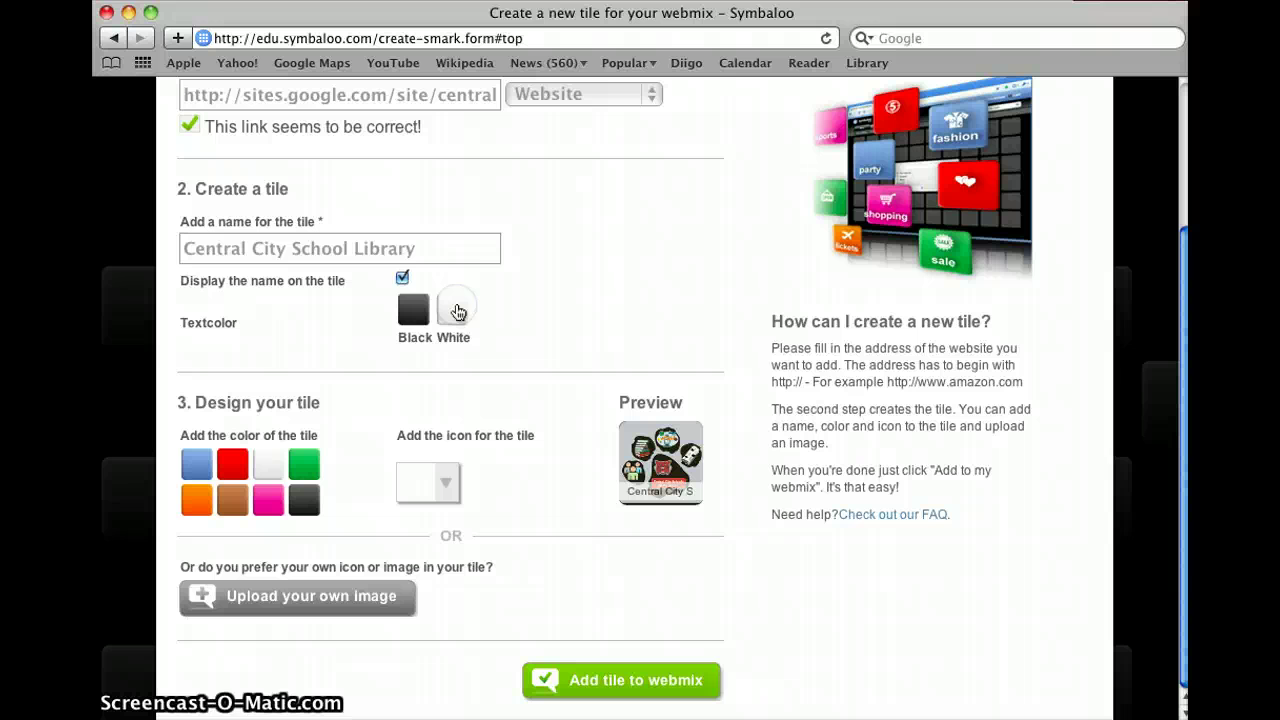
left_click(414, 310)
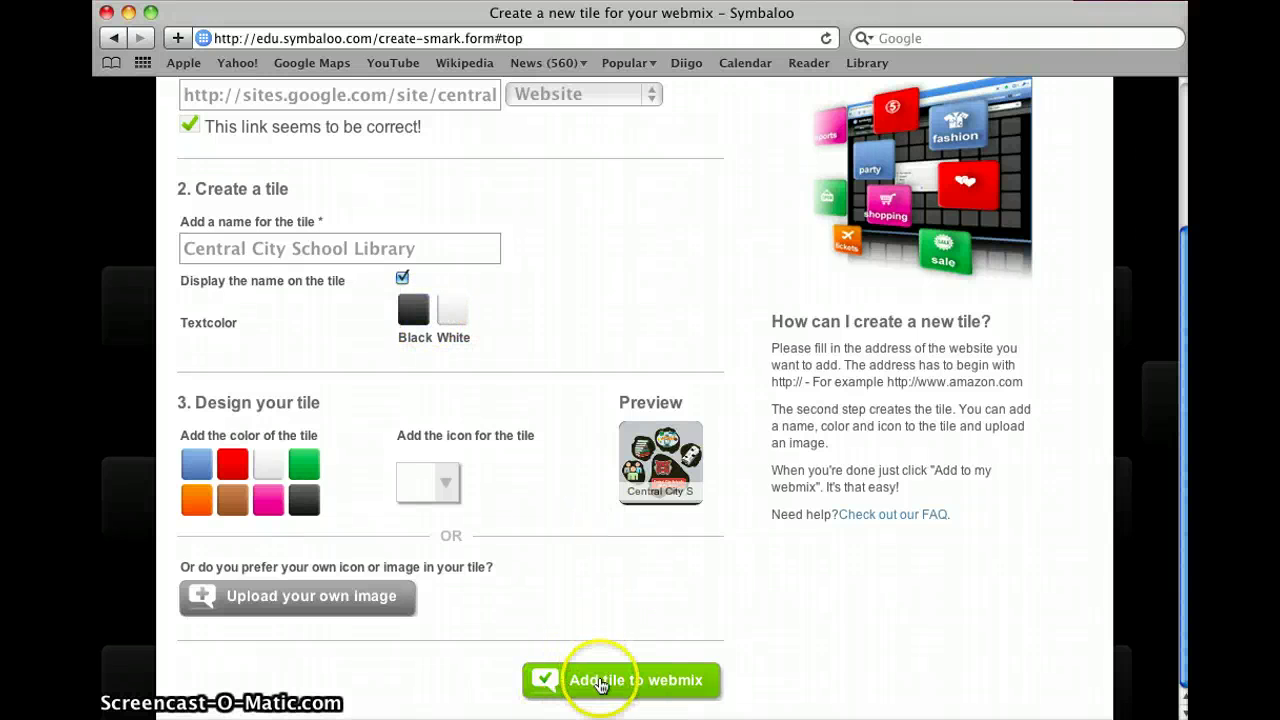
Step: Add the Central City School Library tile to the webmix and open its library website
left_click(600, 684)
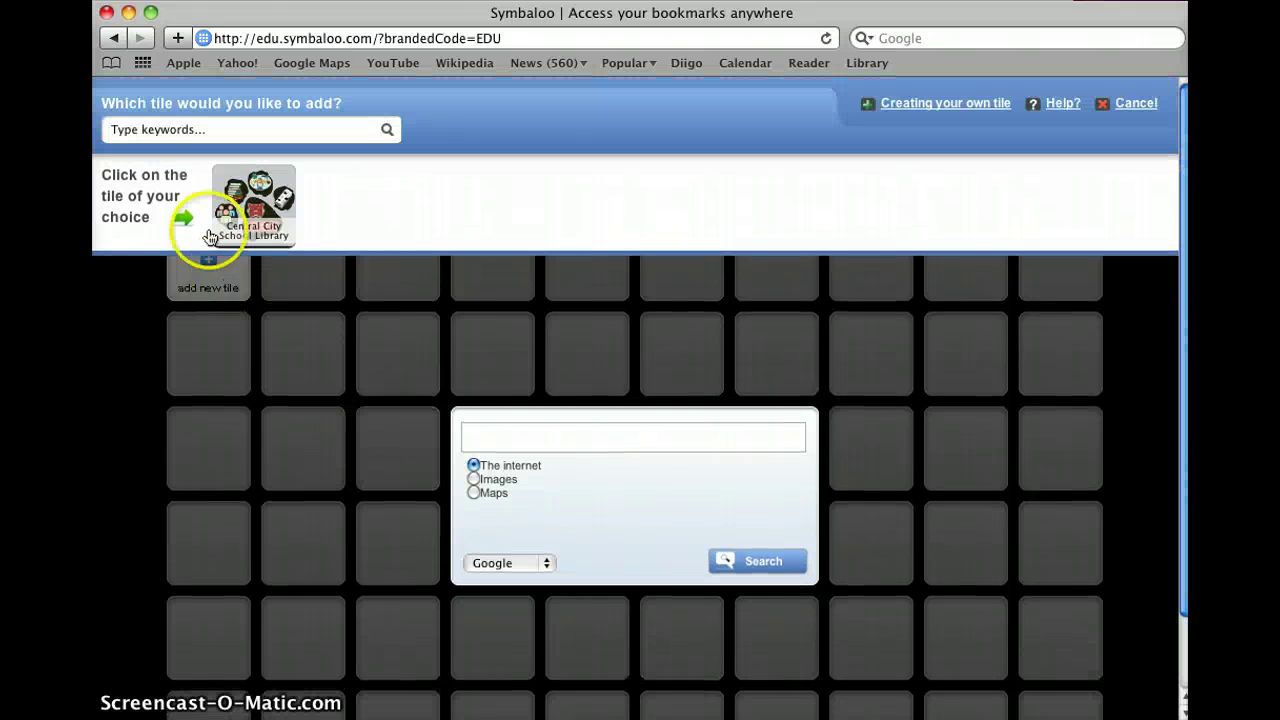
left_click(248, 236)
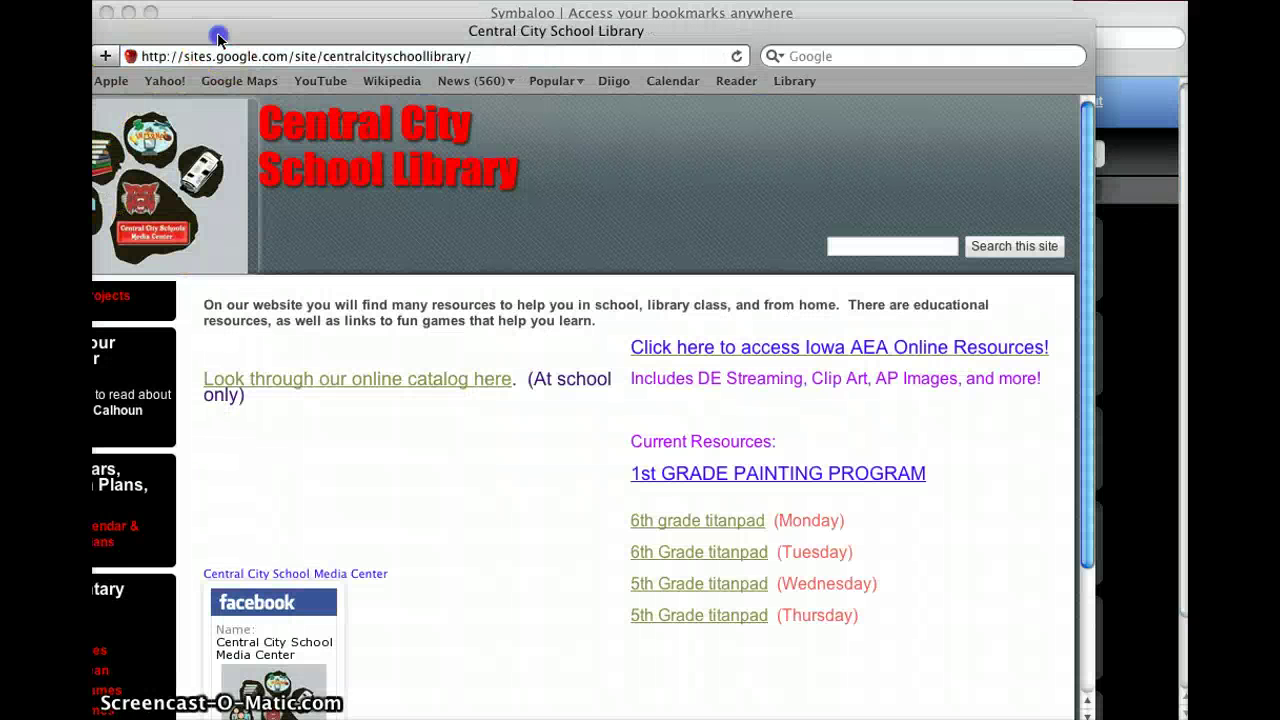
Step: Close the school library website window to return to the Library webmix
left_click_drag(220, 34, 305, 35)
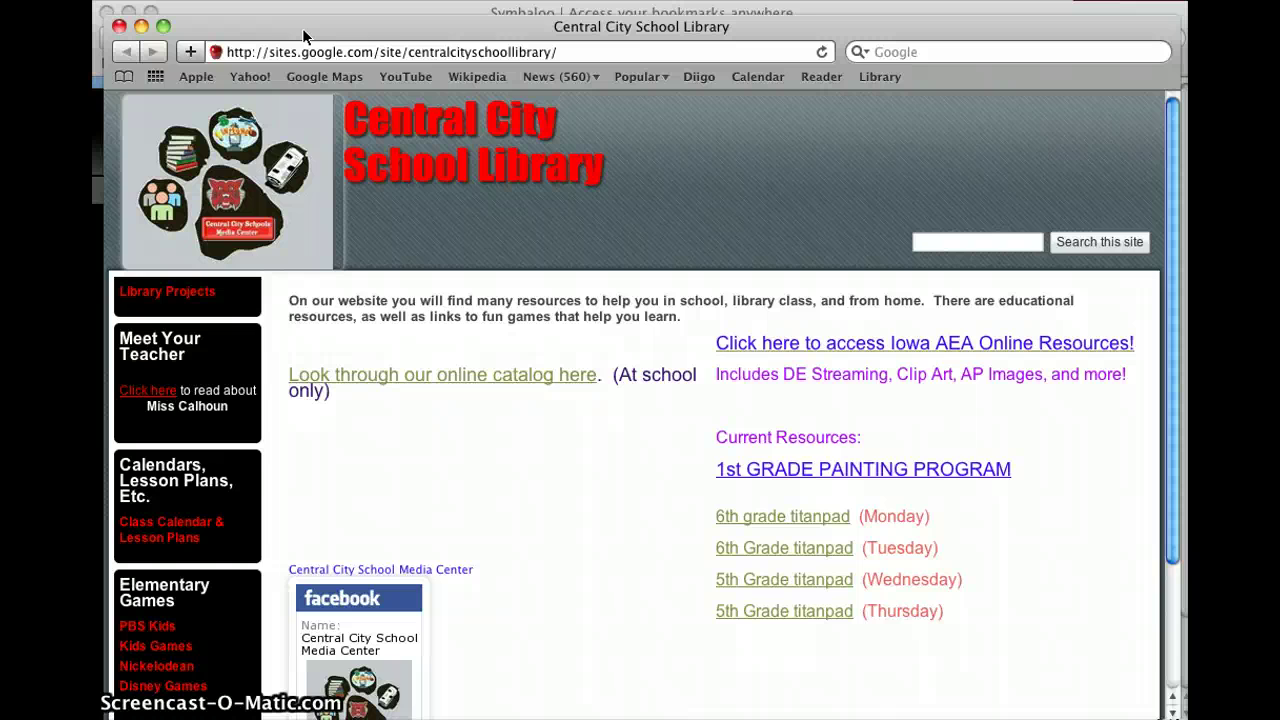
key("super+w")
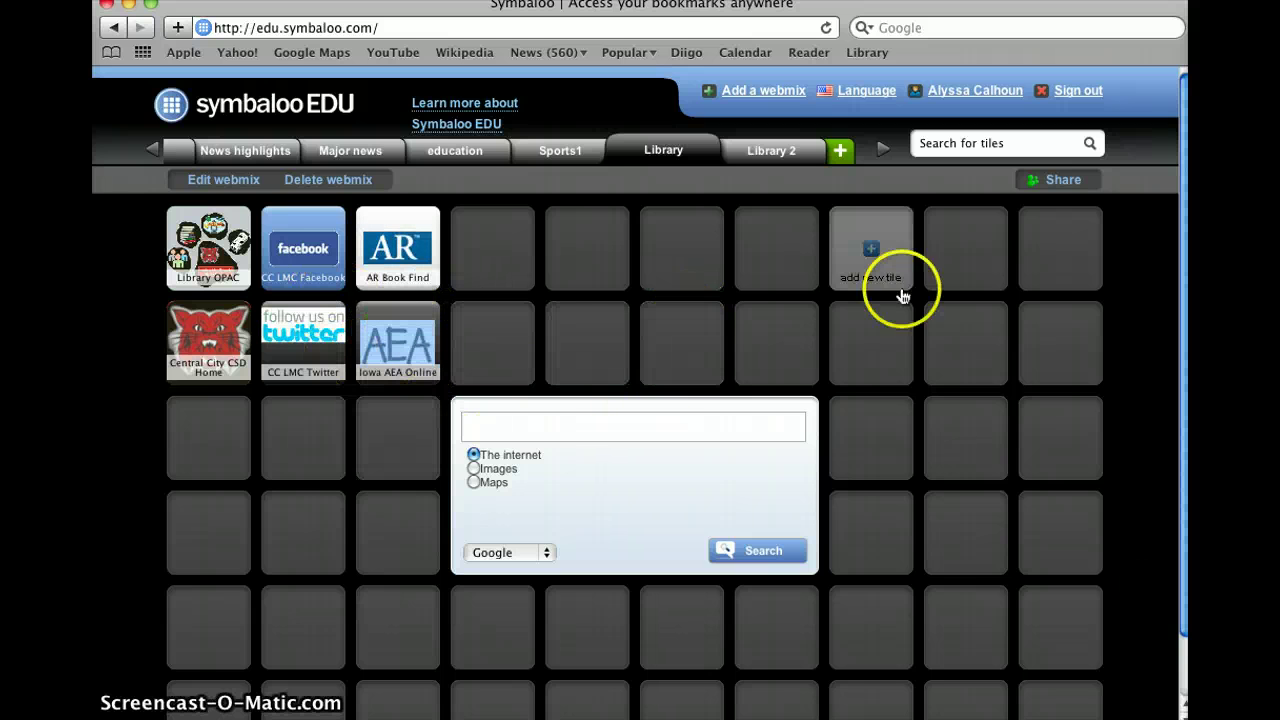
Step: Add the PBS Kids gallery tile to the Library webmix's top-right slot
left_click(1040, 265)
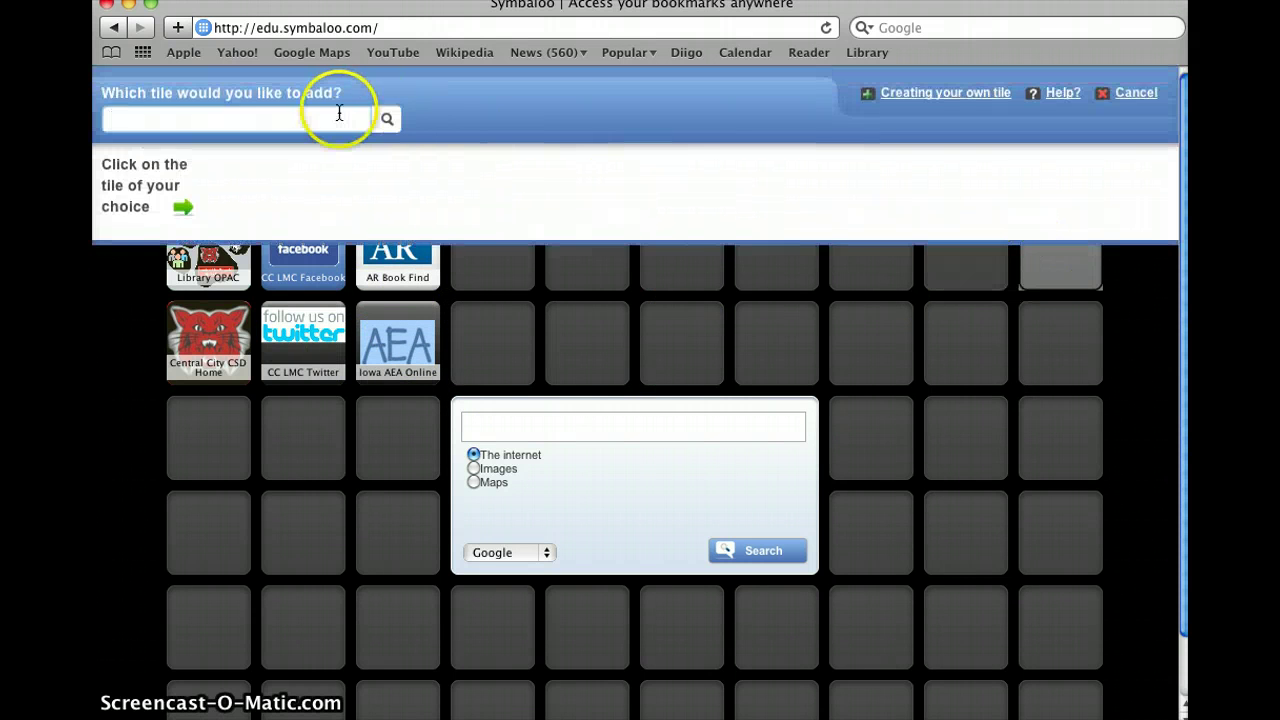
type("pbs")
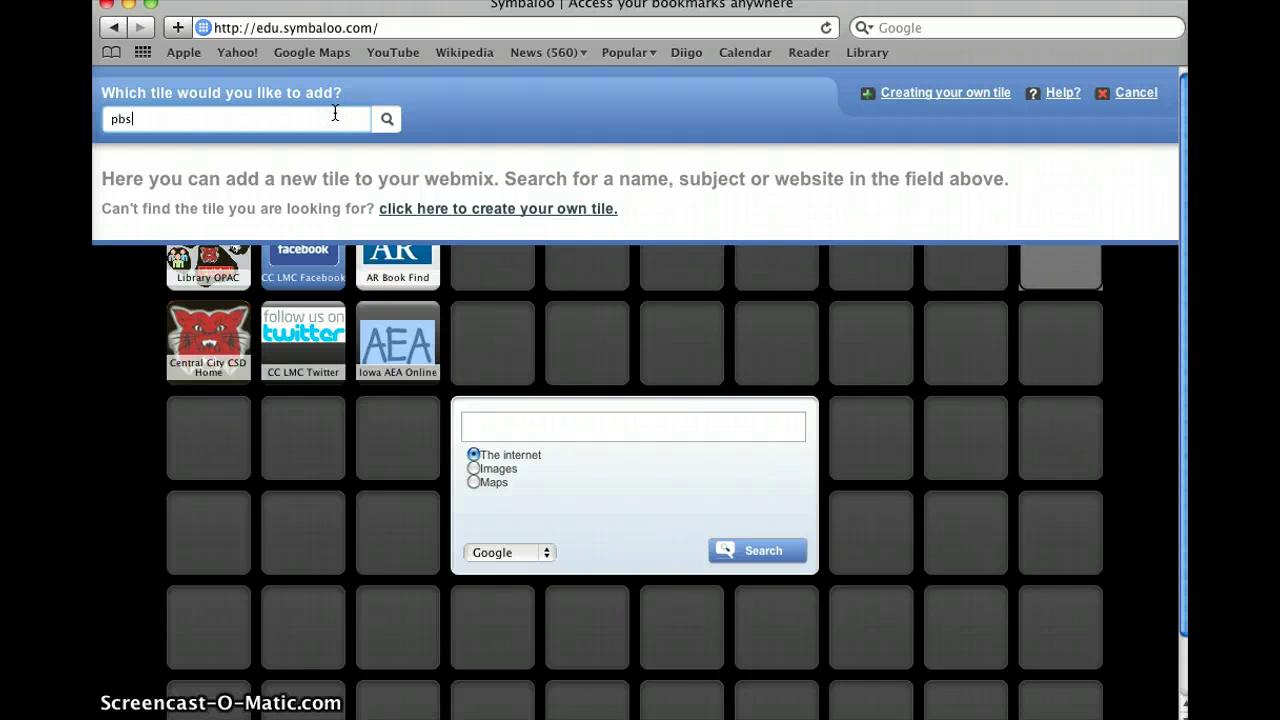
type("k")
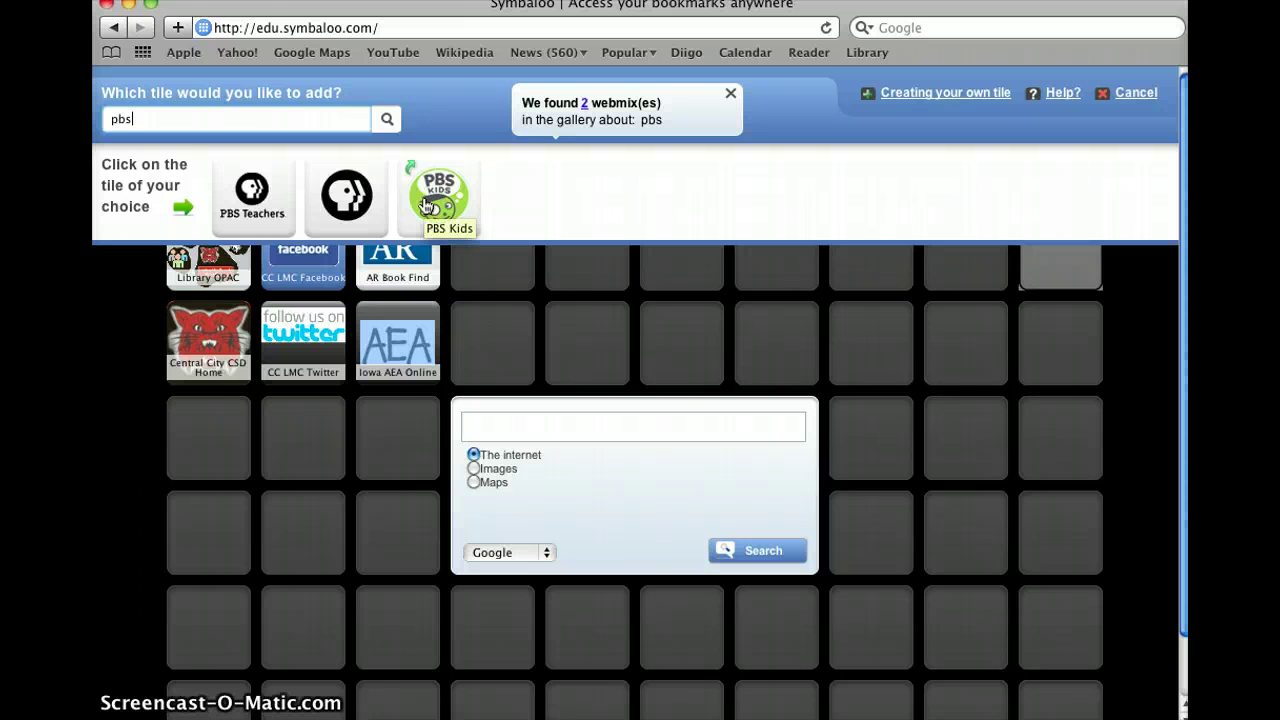
left_click(427, 205)
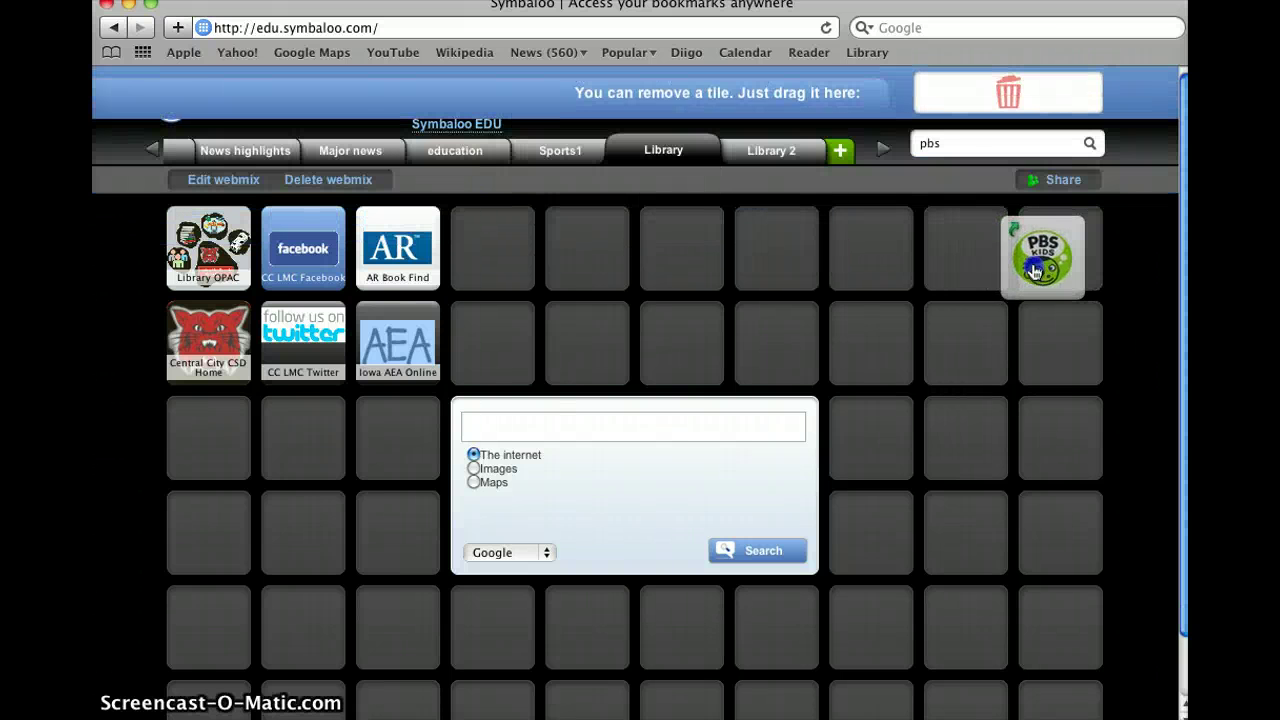
left_click_drag(1035, 272, 1043, 268)
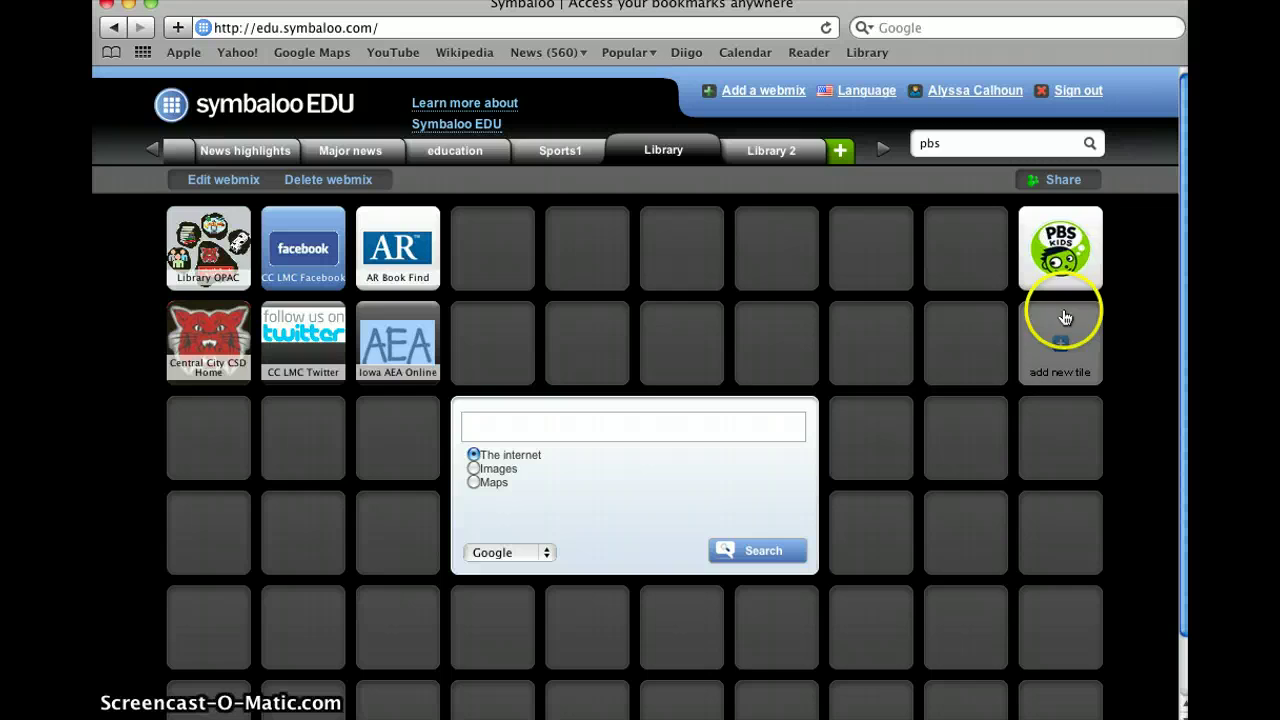
Step: Check that the PBS Kids tile opens pbskids.org, then close that window
left_click(1050, 262)
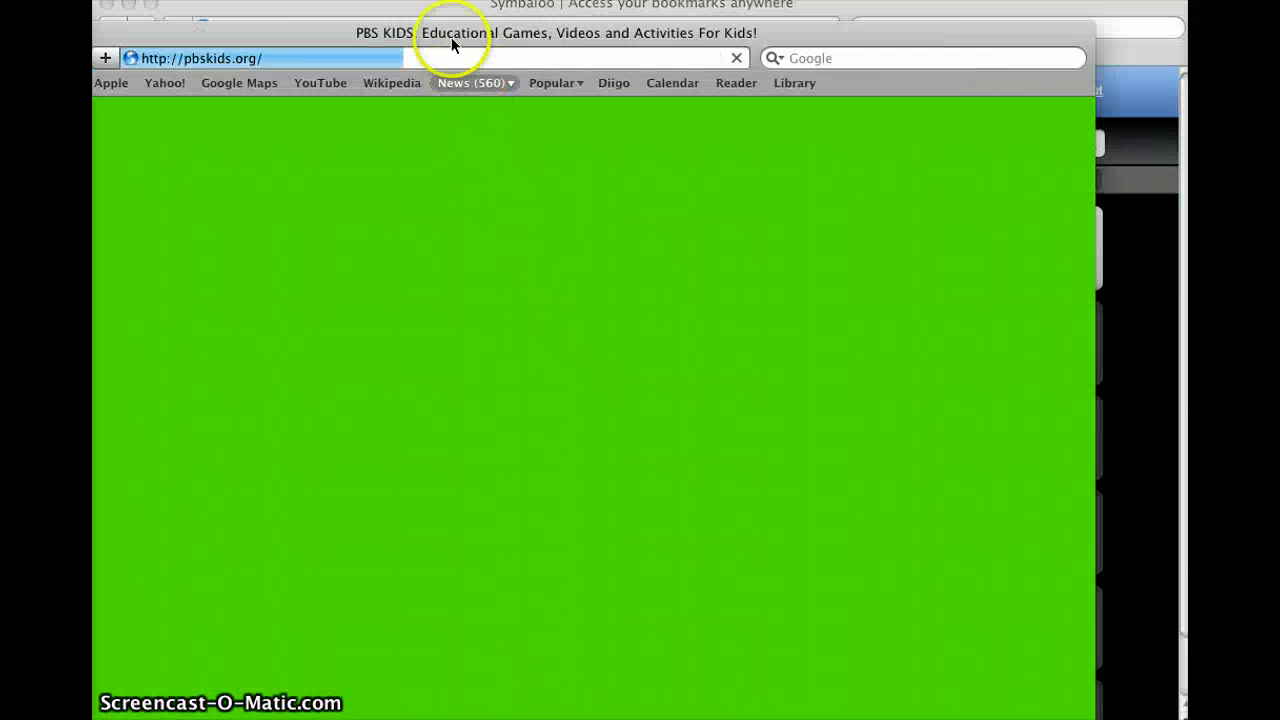
left_click_drag(451, 37, 518, 32)
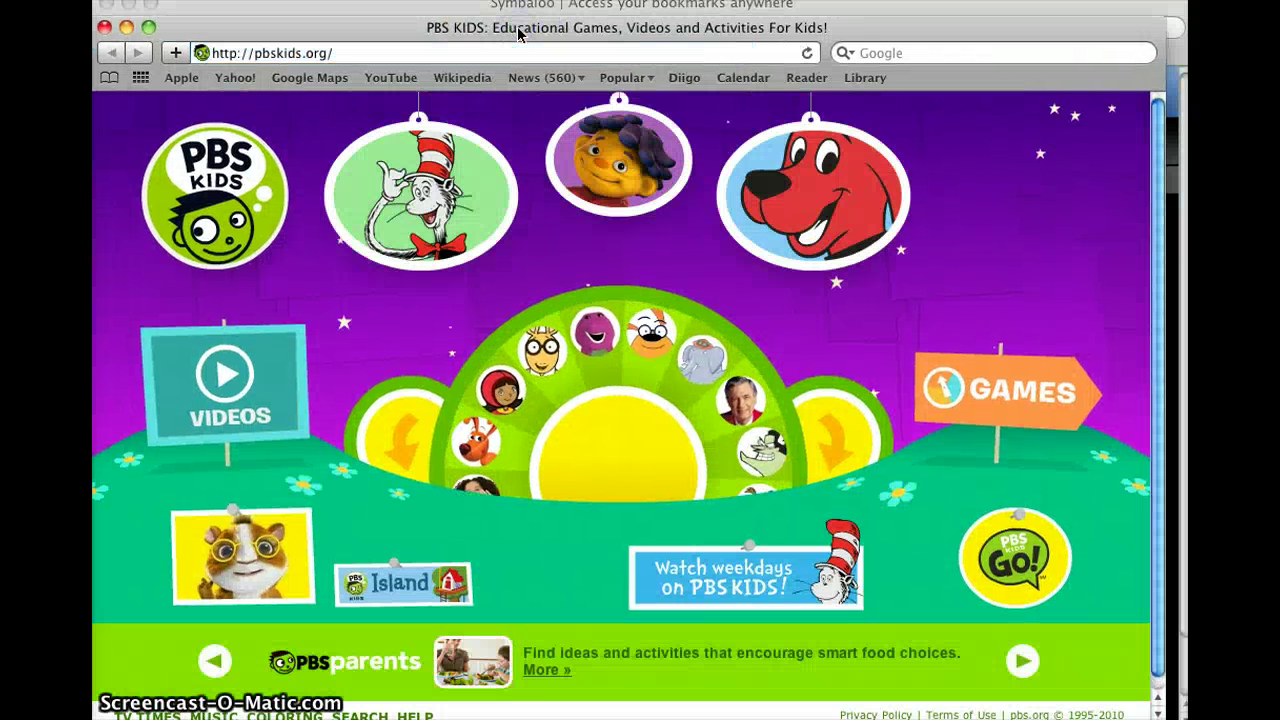
key("super+w")
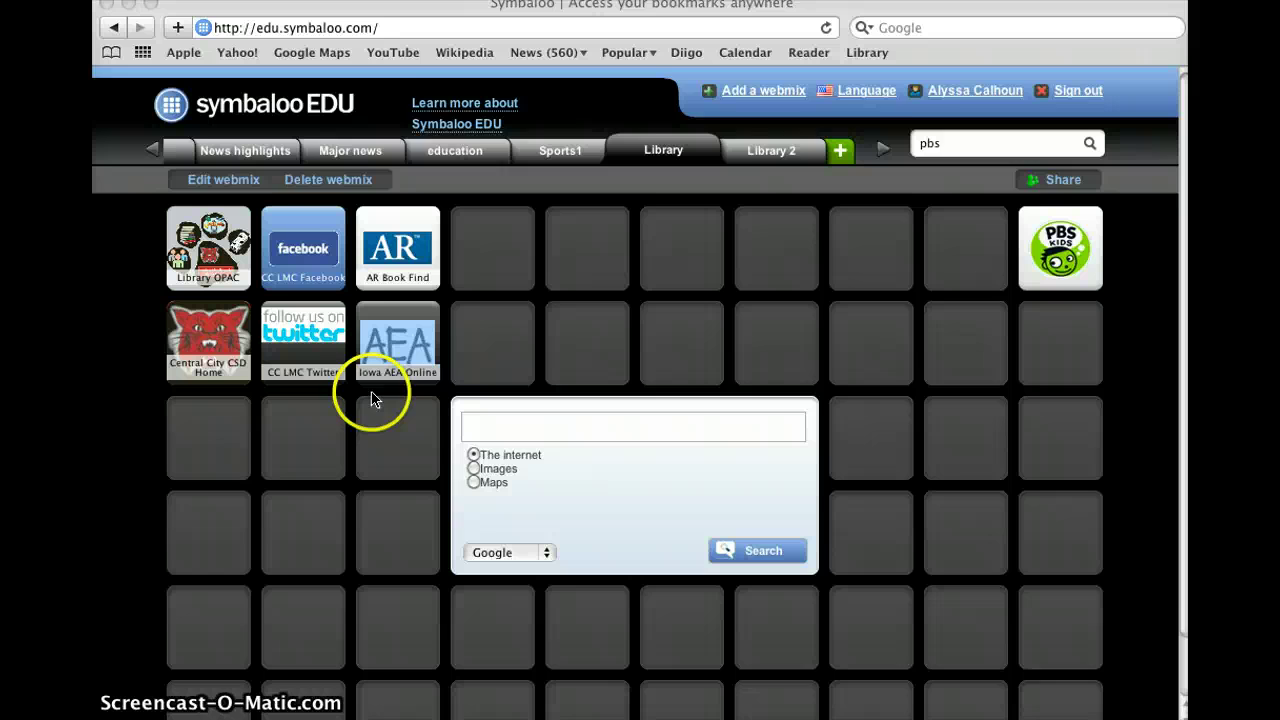
Step: Browse the Sports1 webmix, then the education webmix with its green school tiles
scroll(371, 391, "down", 2)
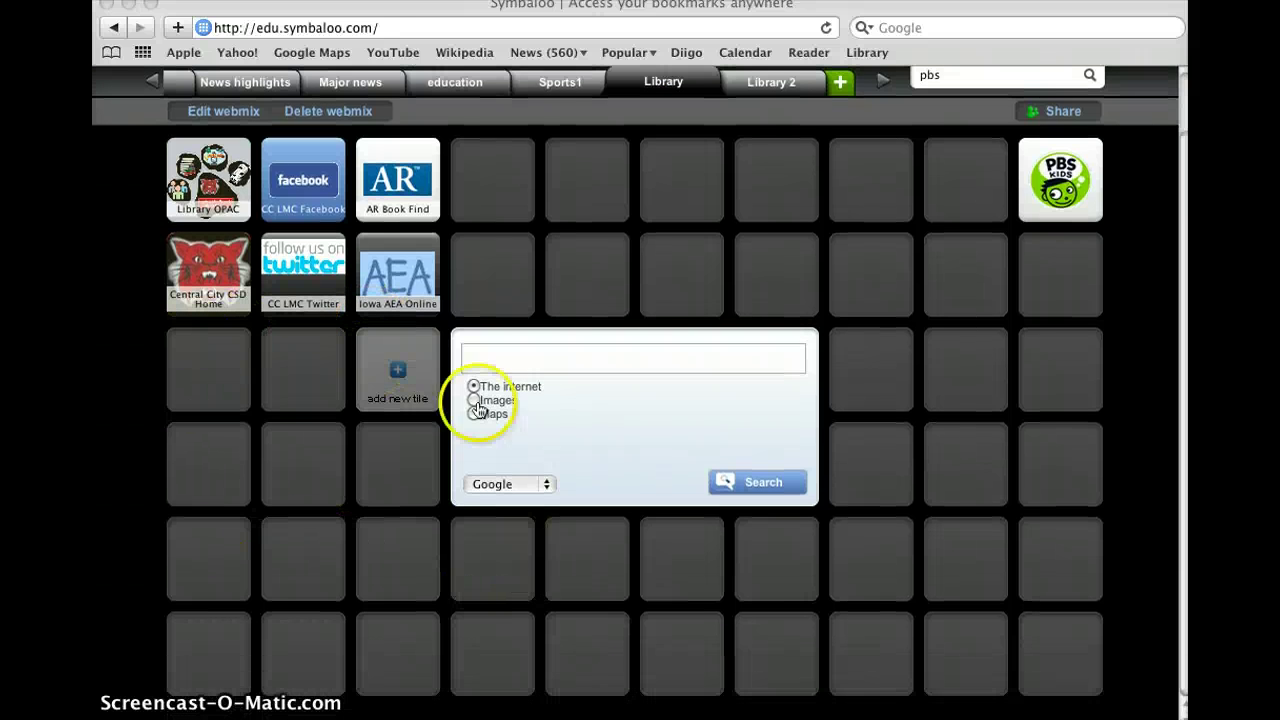
scroll(518, 557, "up", 2)
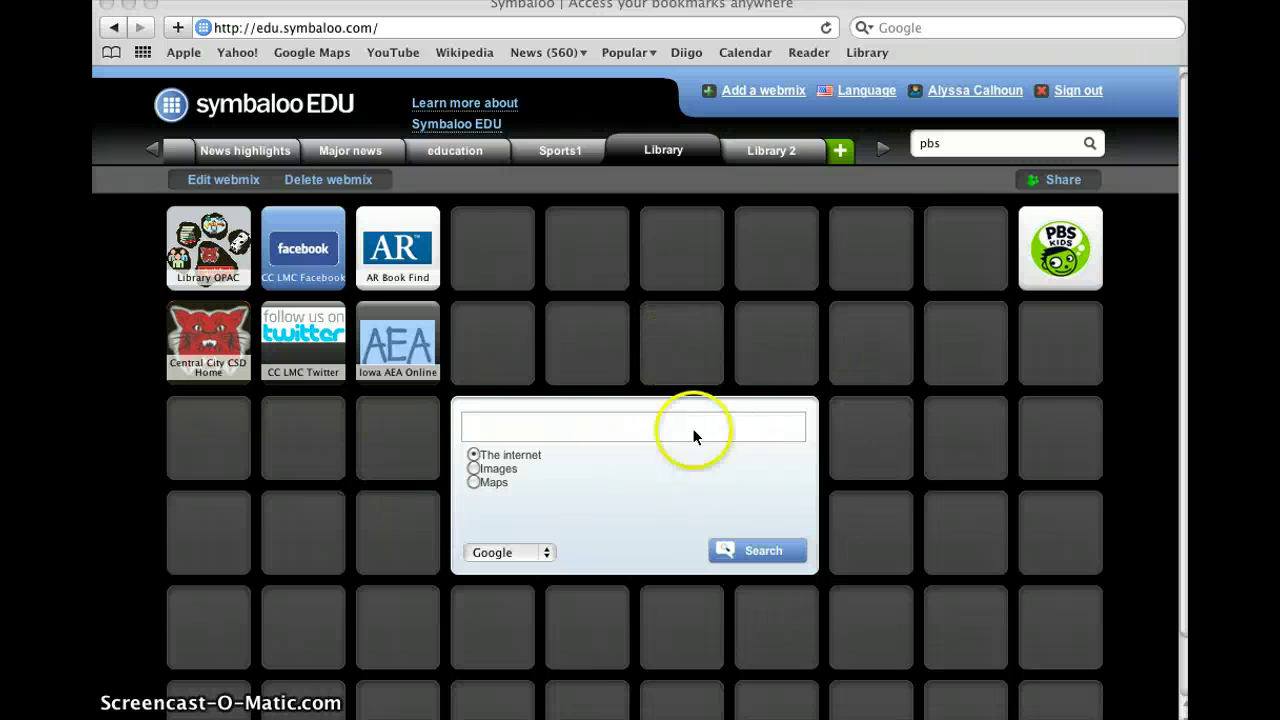
left_click(578, 152)
left_click(545, 152)
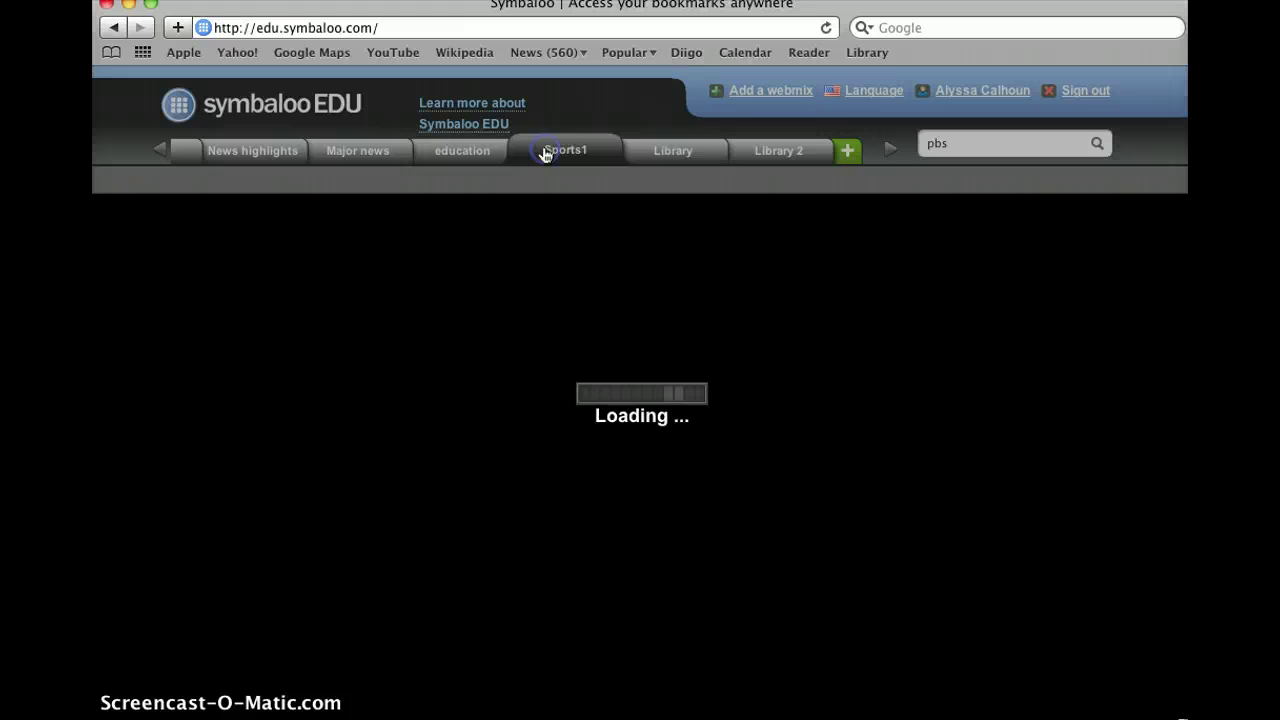
scroll(380, 343, "down", 2)
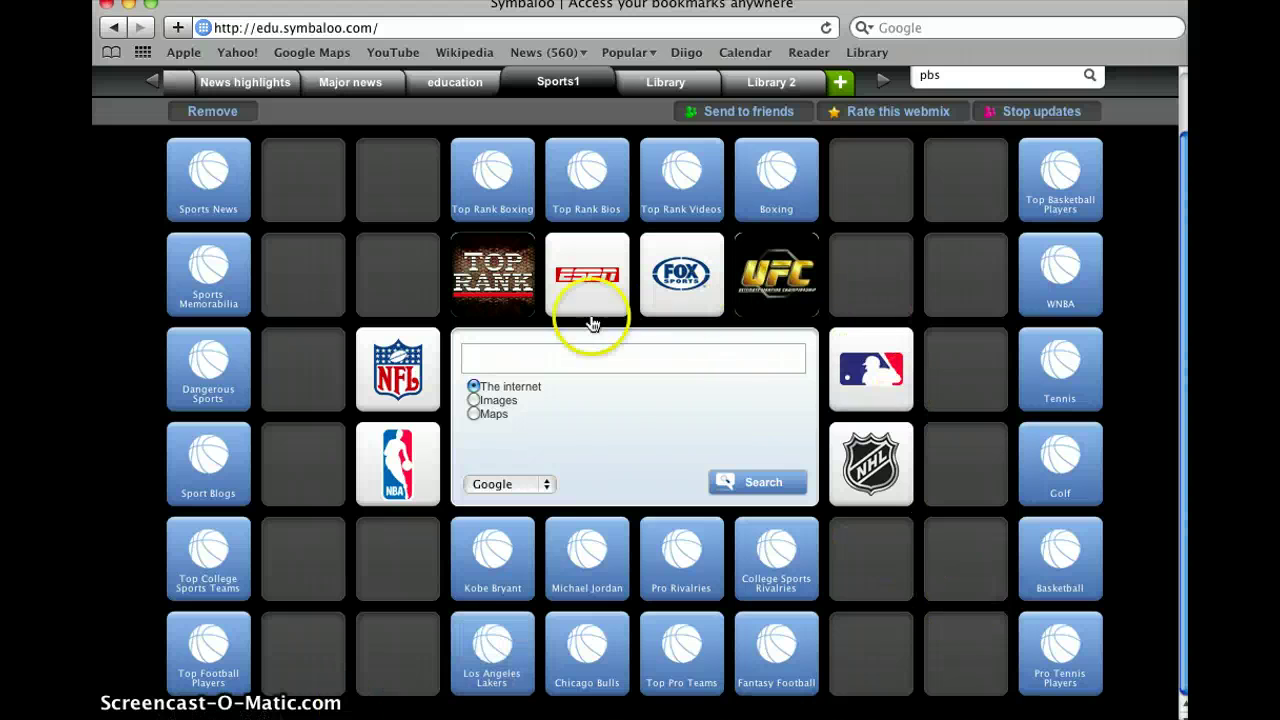
scroll(428, 543, "up", 2)
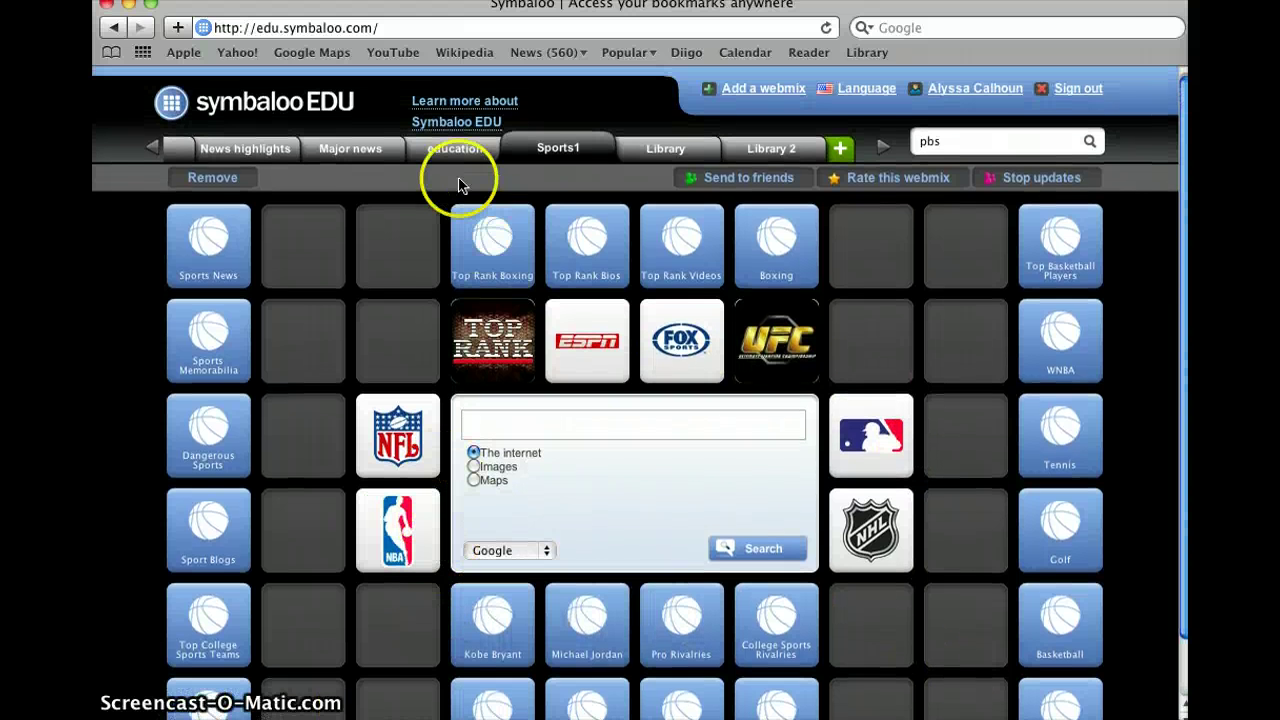
left_click(440, 160)
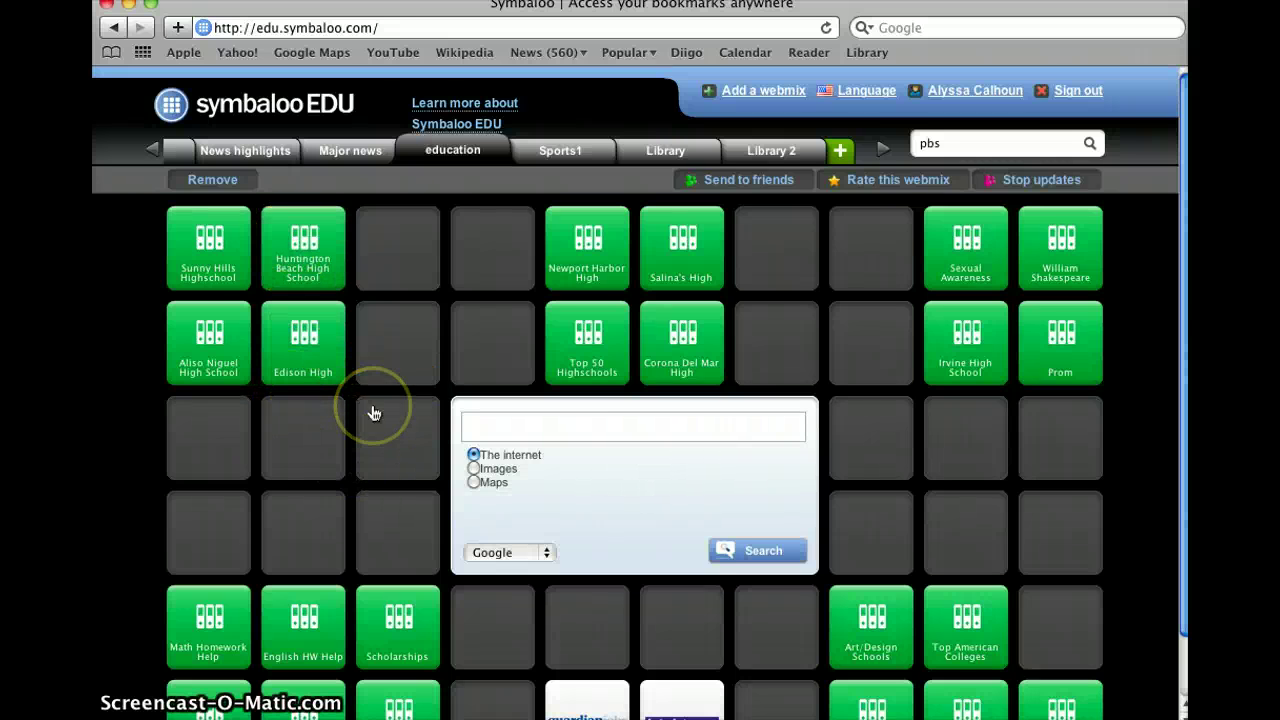
scroll(370, 410, "down", 2)
scroll(369, 409, "up", 2)
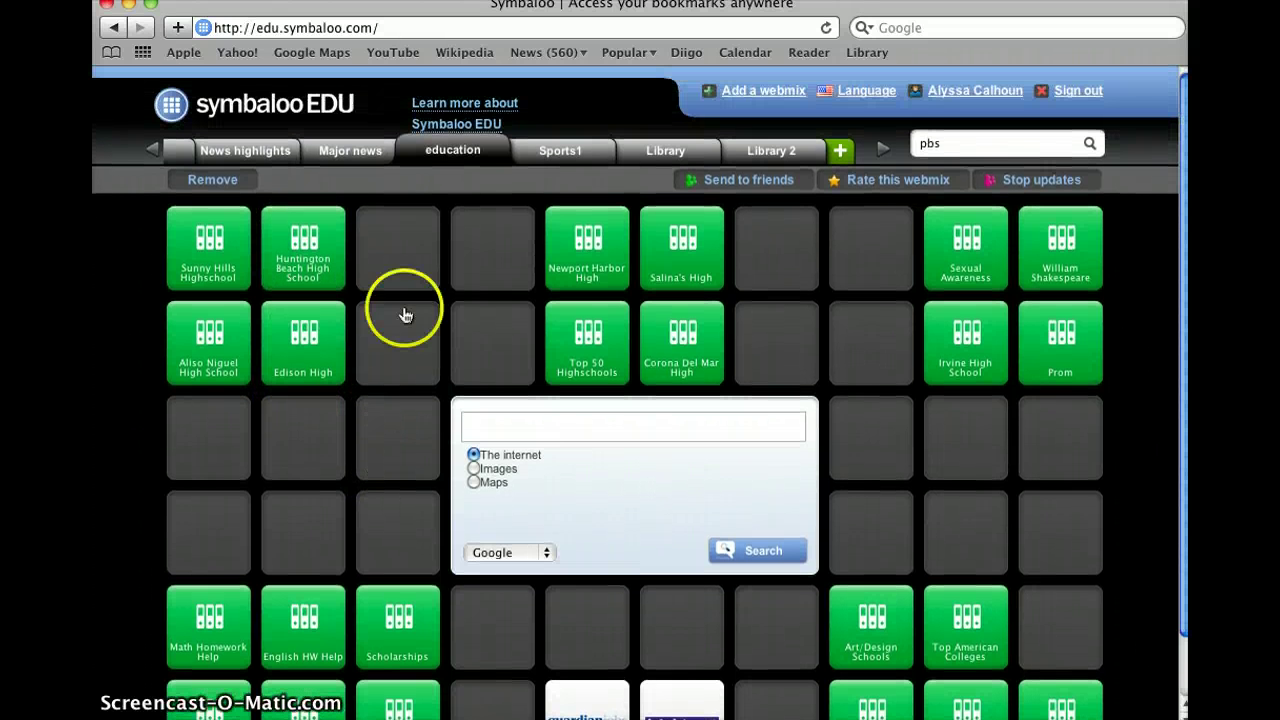
Step: View the Major news webmix
left_click(338, 155)
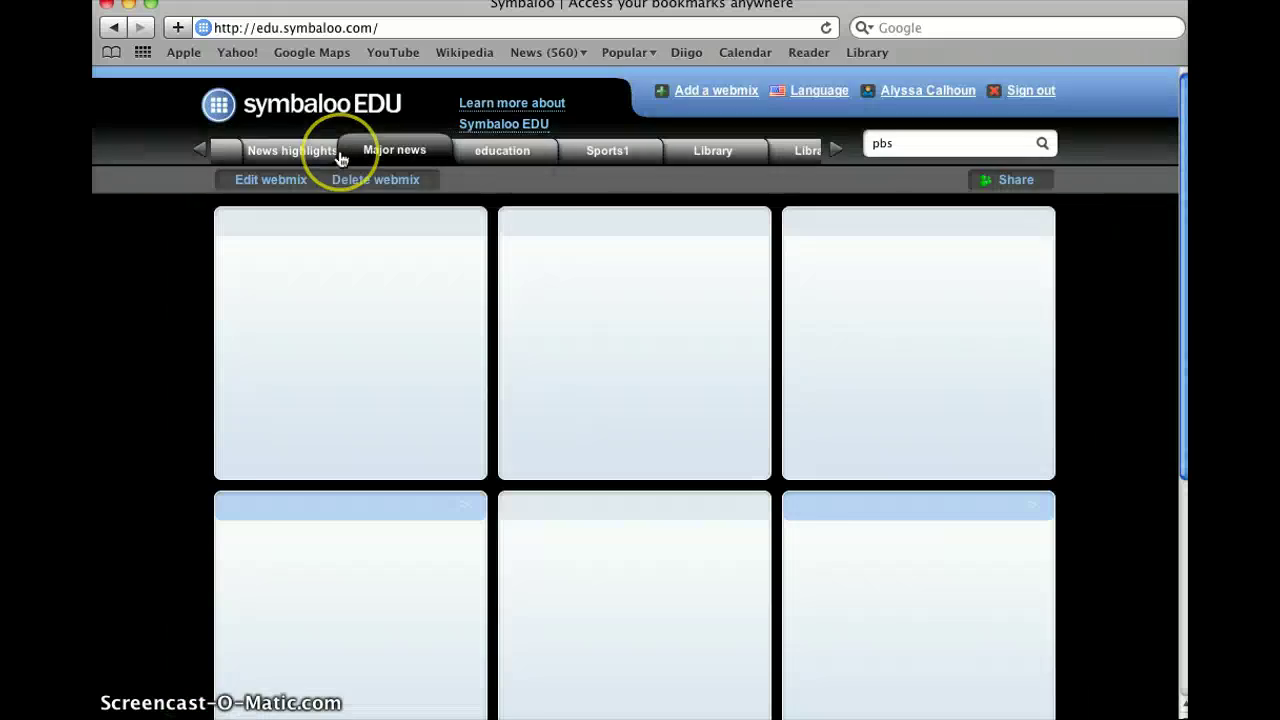
scroll(318, 343, "down", 5)
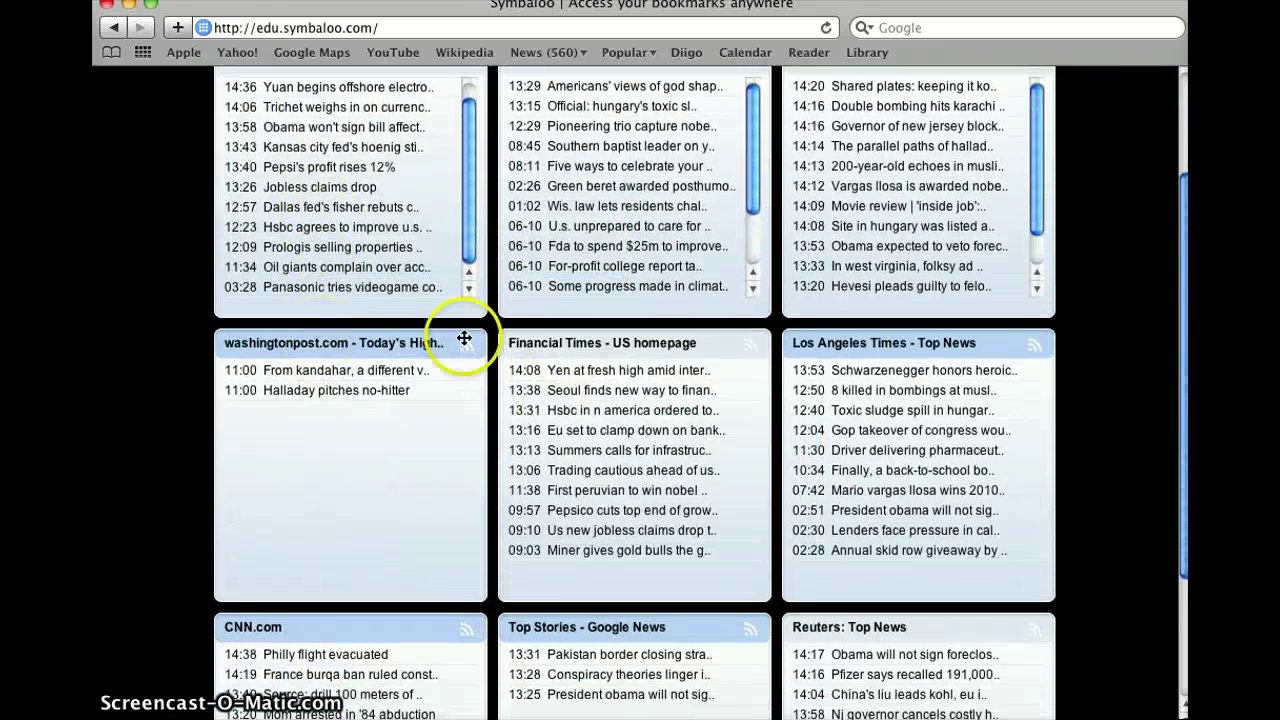
scroll(340, 428, "down", 5)
scroll(337, 429, "up", 10)
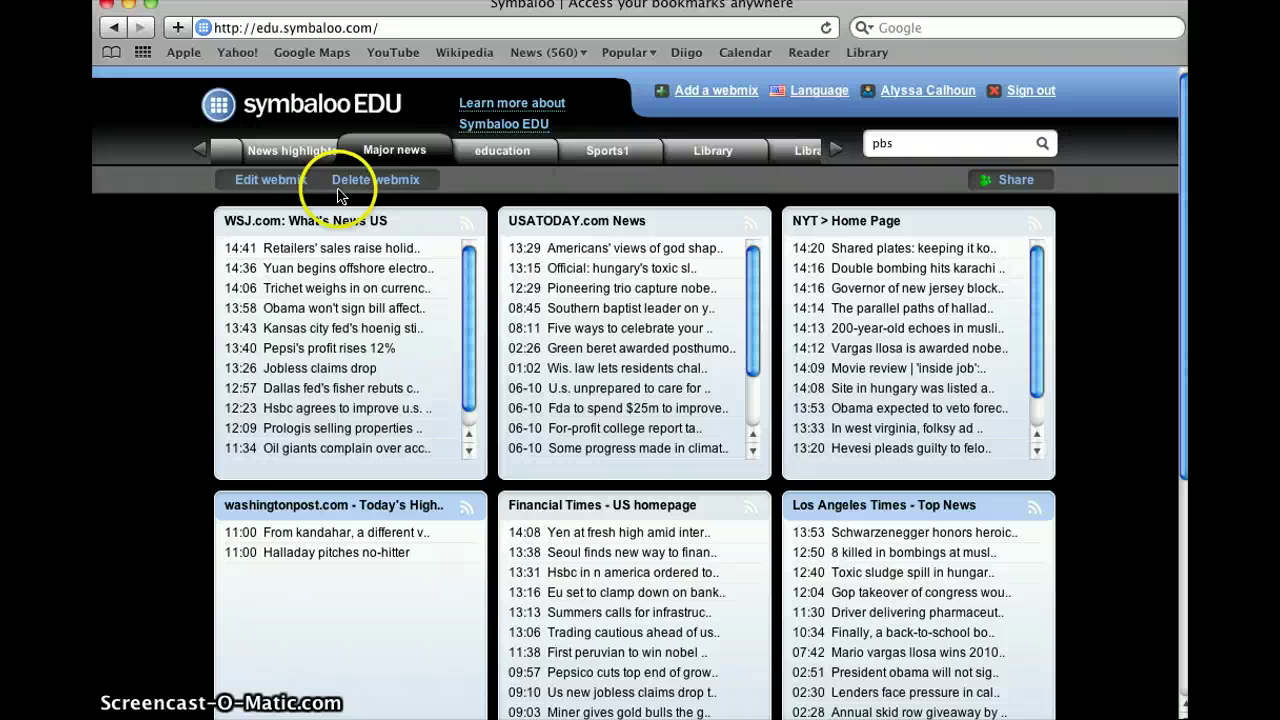
Step: Look over the tiles in the News highlights webmix
left_click(296, 152)
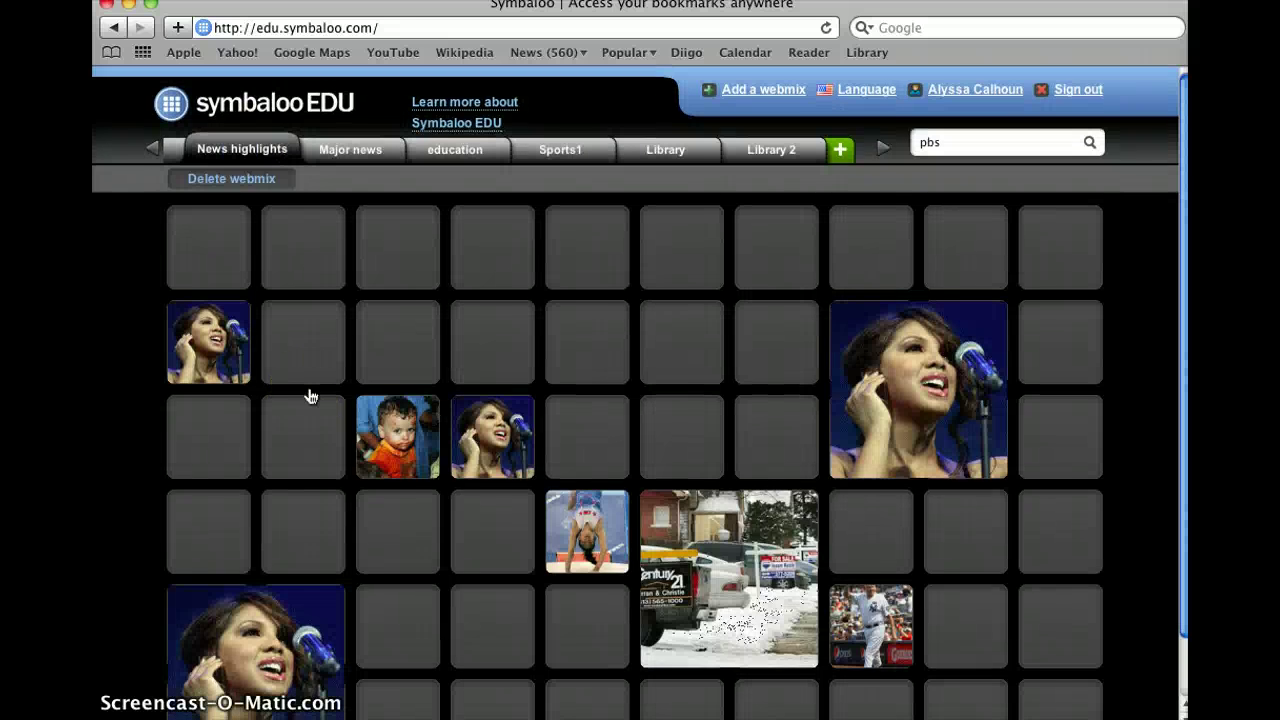
scroll(310, 395, "down", 1)
scroll(312, 396, "down", 1)
mouse_move(381, 377)
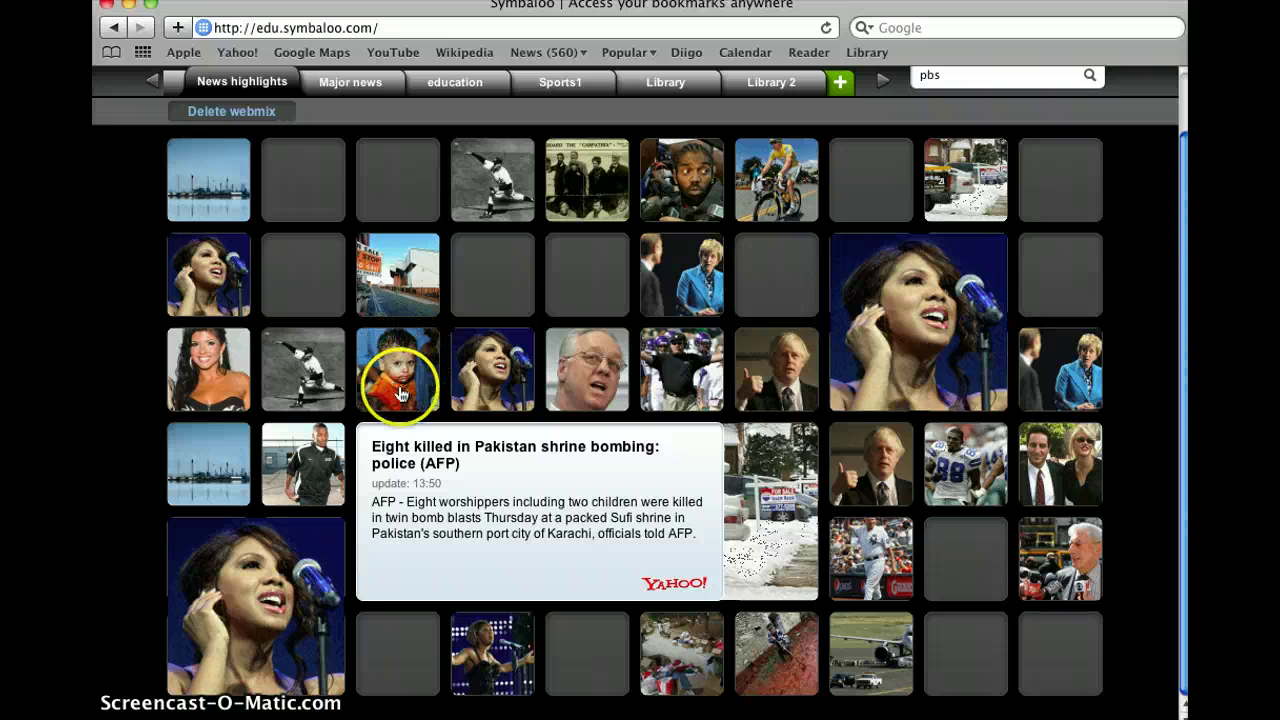
mouse_move(494, 374)
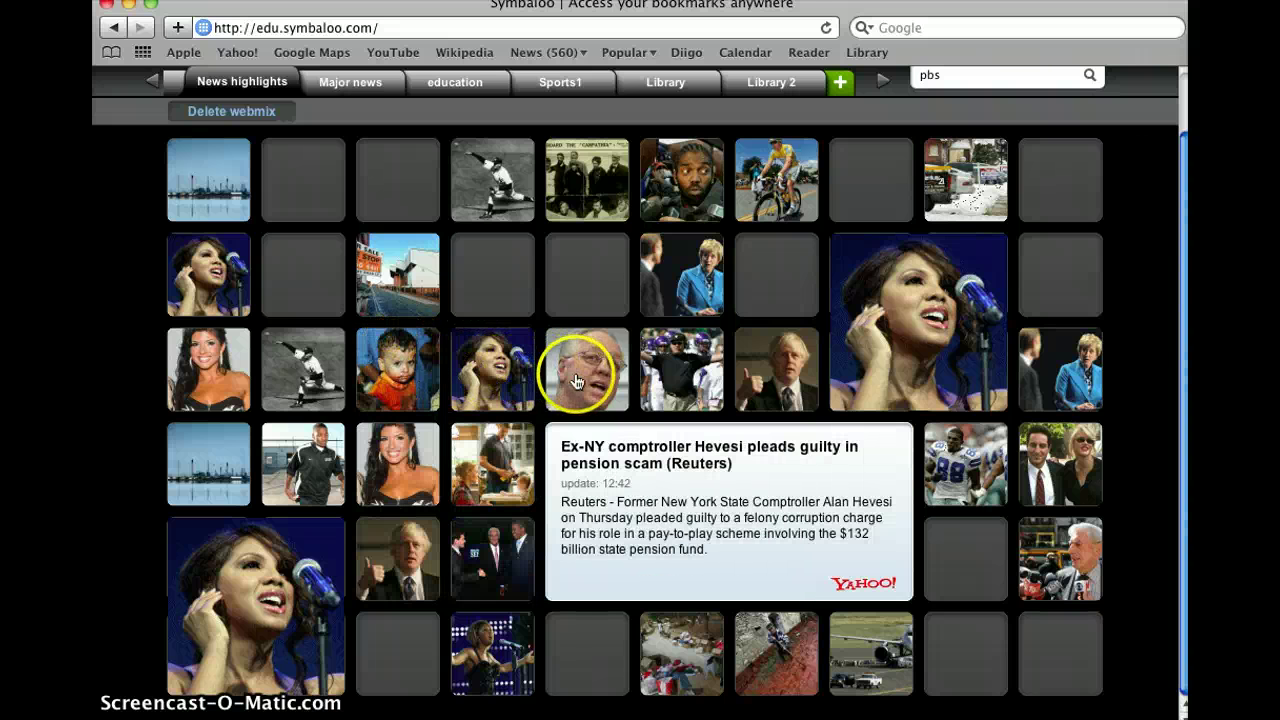
mouse_move(795, 367)
mouse_move(966, 363)
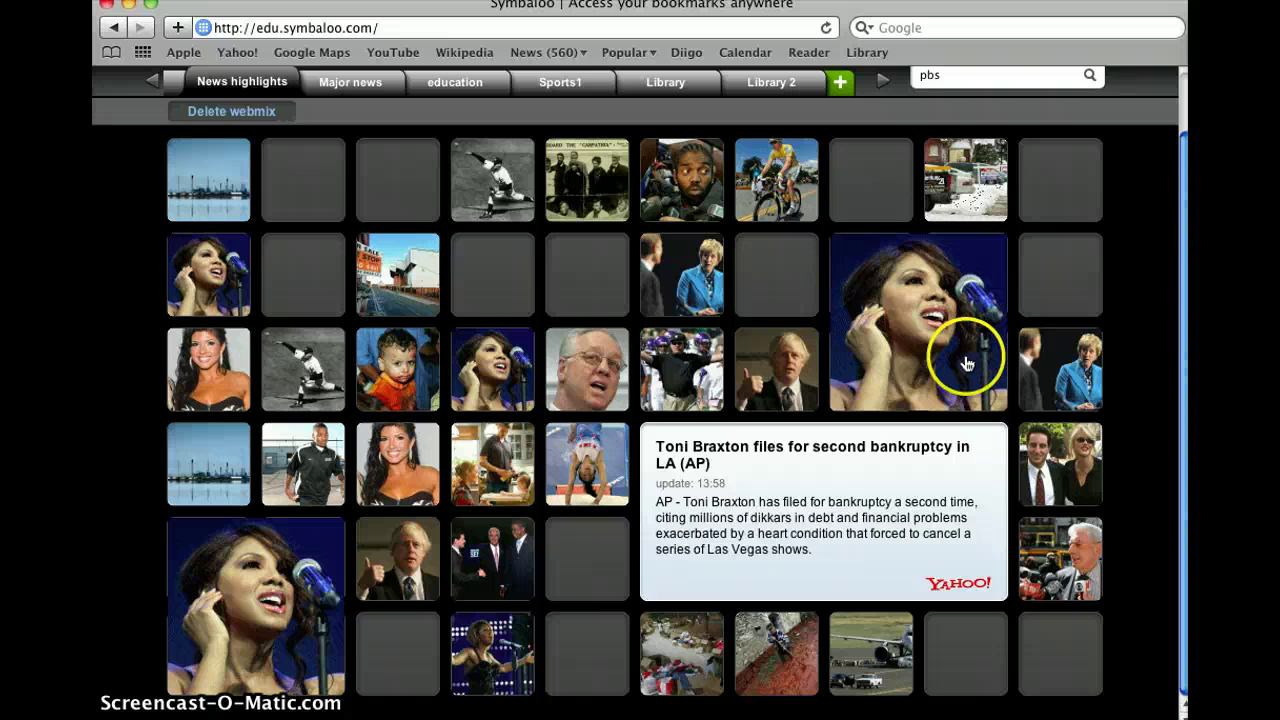
scroll(990, 347, "up", 2)
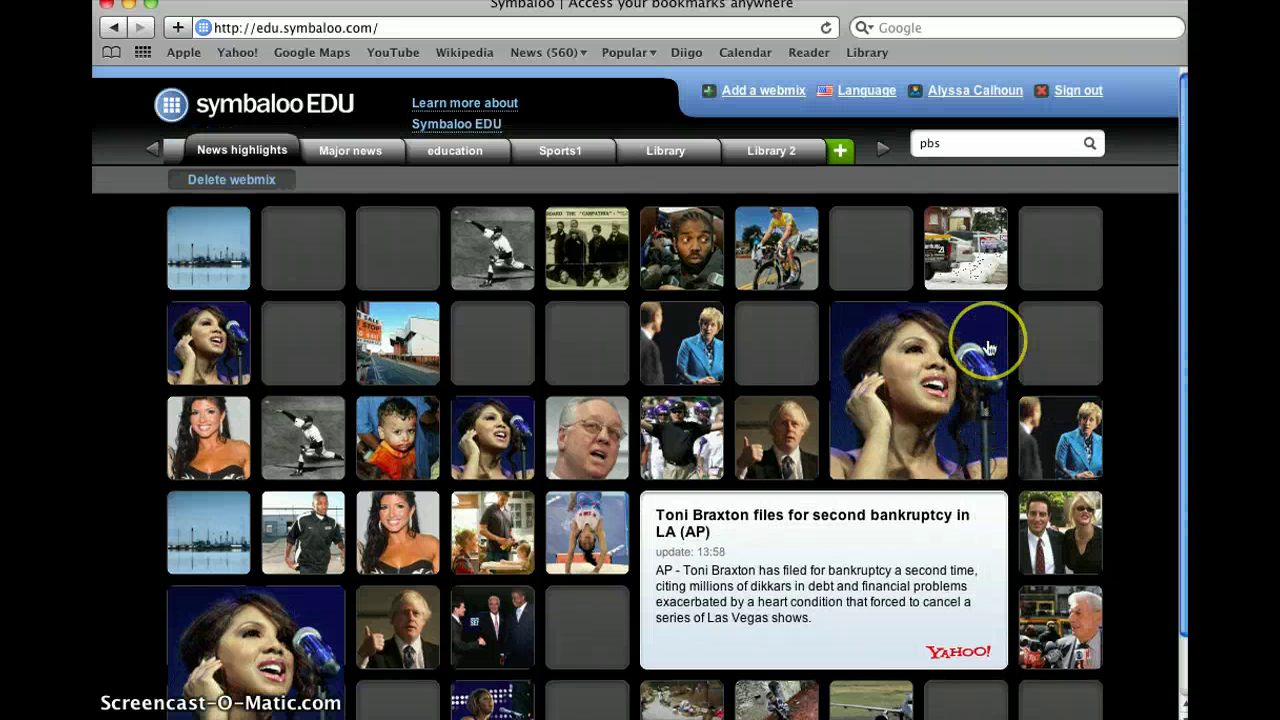
Step: View the Webmix Collection webmix, then return to the Library webmix
left_click(163, 154)
left_click(163, 154)
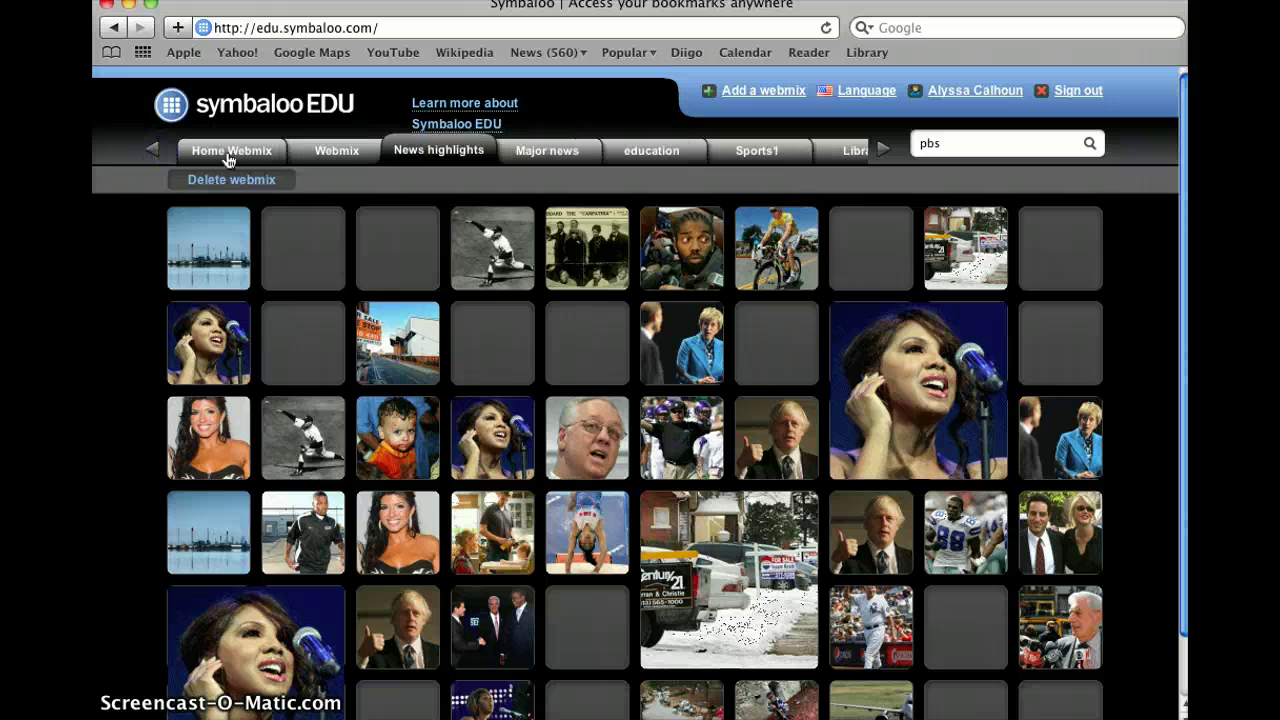
left_click(323, 152)
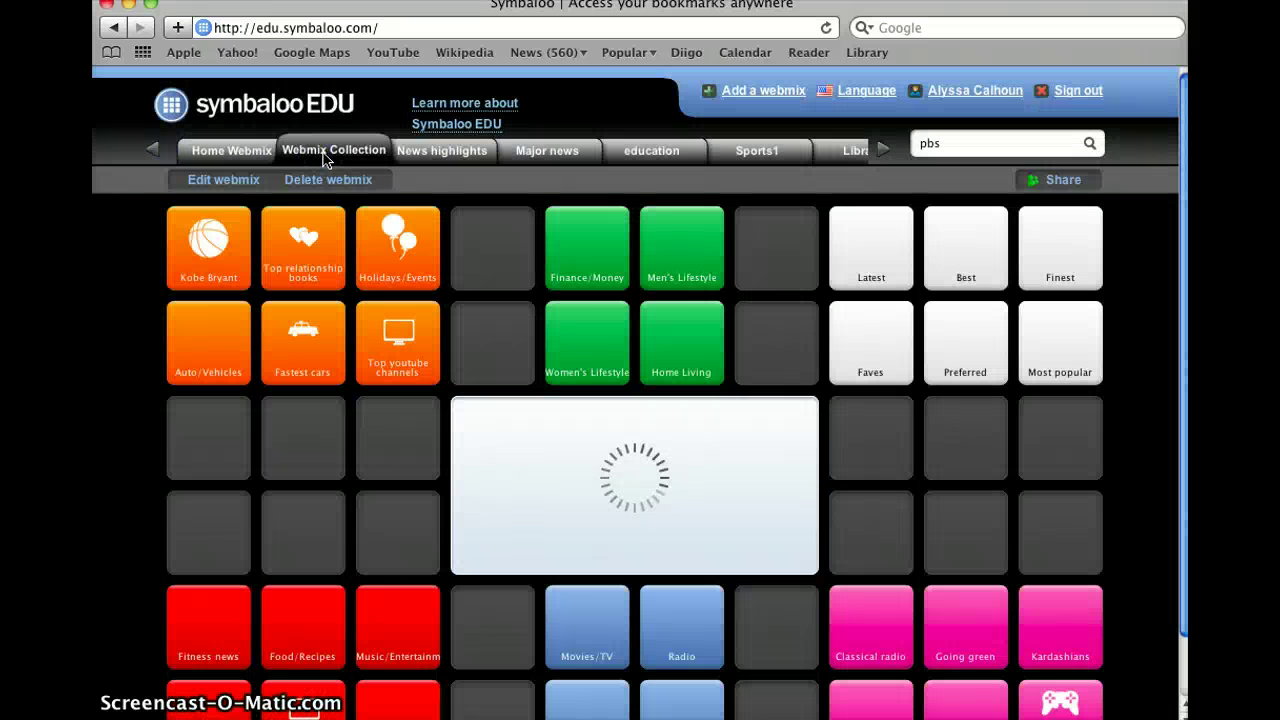
scroll(329, 357, "down", 3)
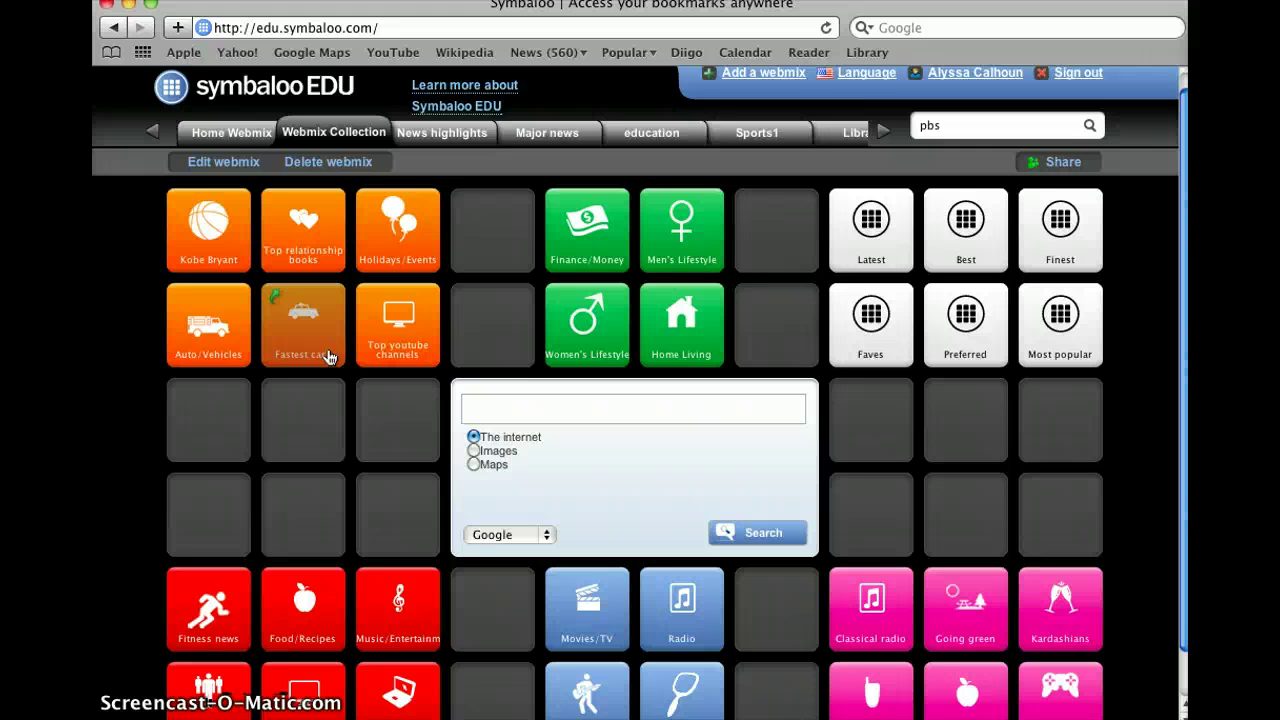
scroll(329, 357, "up", 2)
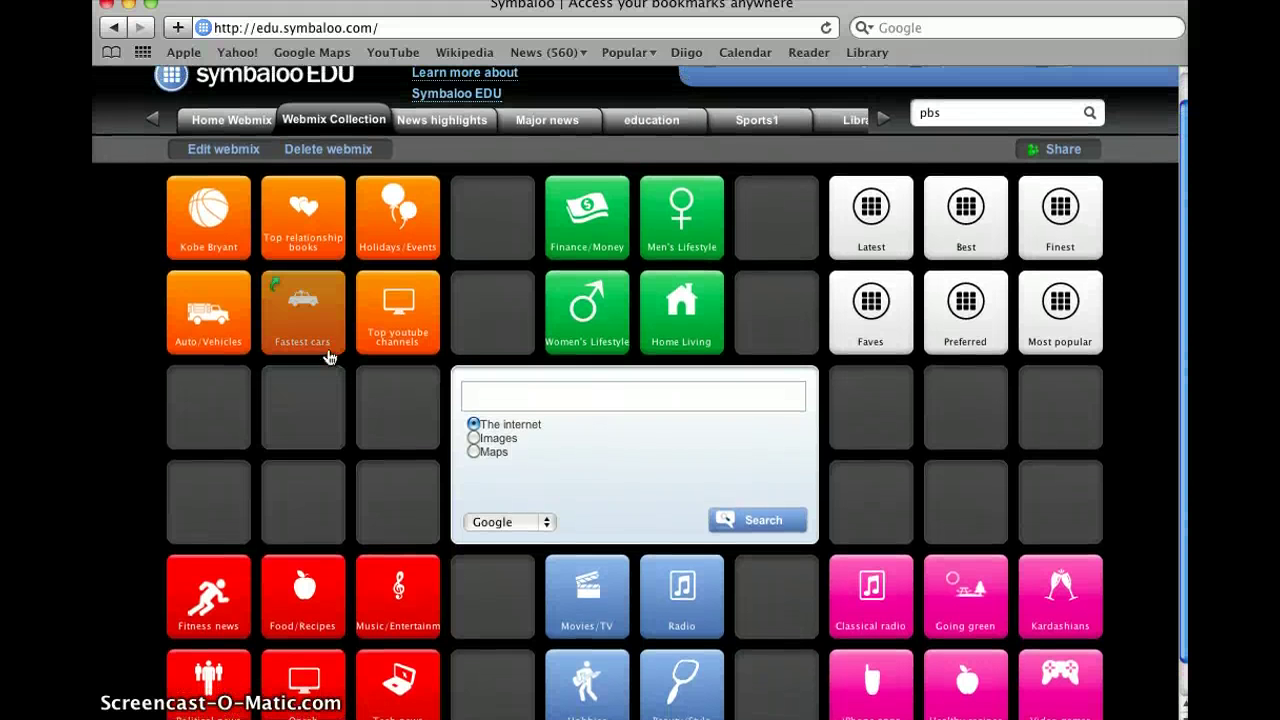
left_click(880, 118)
left_click(675, 128)
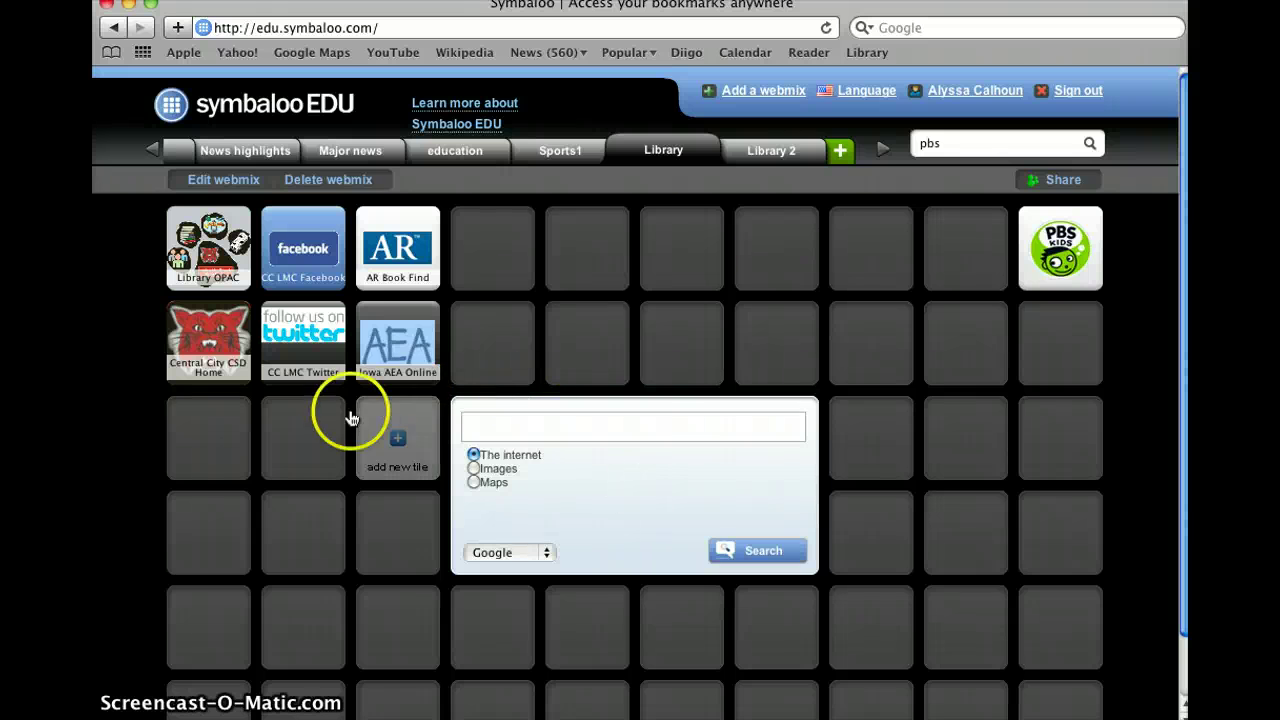
Step: Search the Symbaloo Gallery for 'research' webmixes
left_click(838, 152)
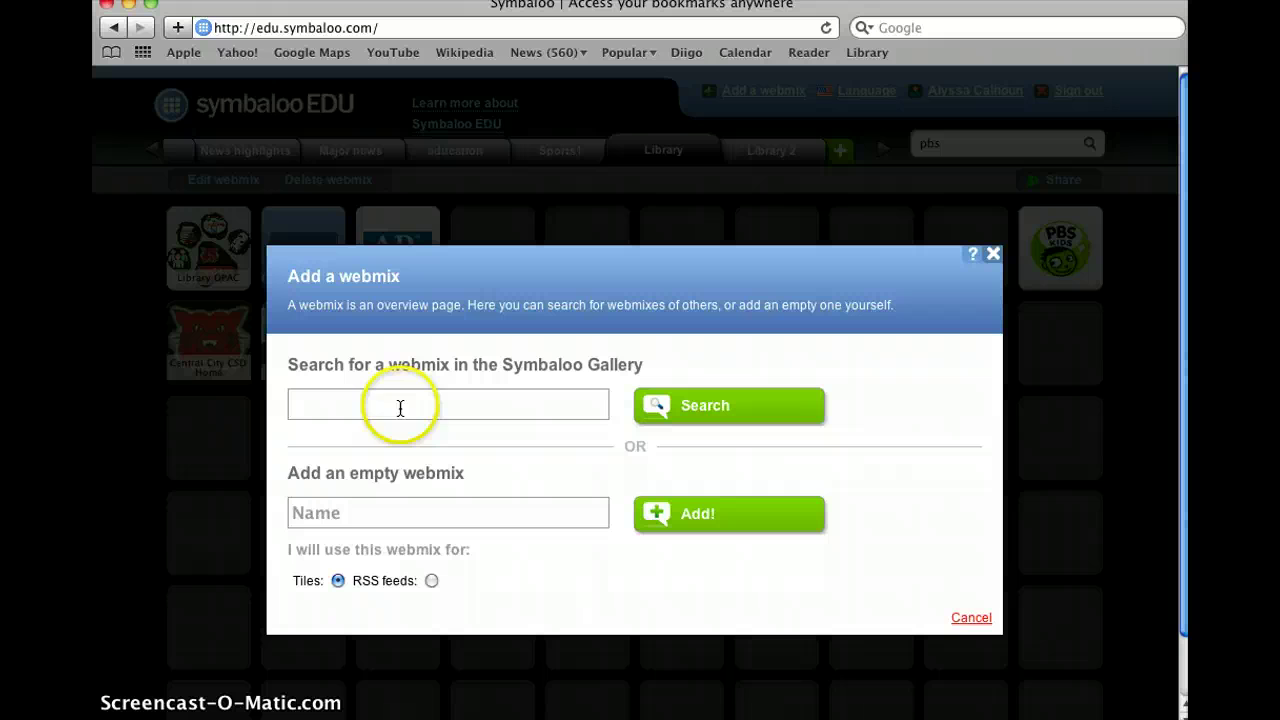
left_click(400, 405)
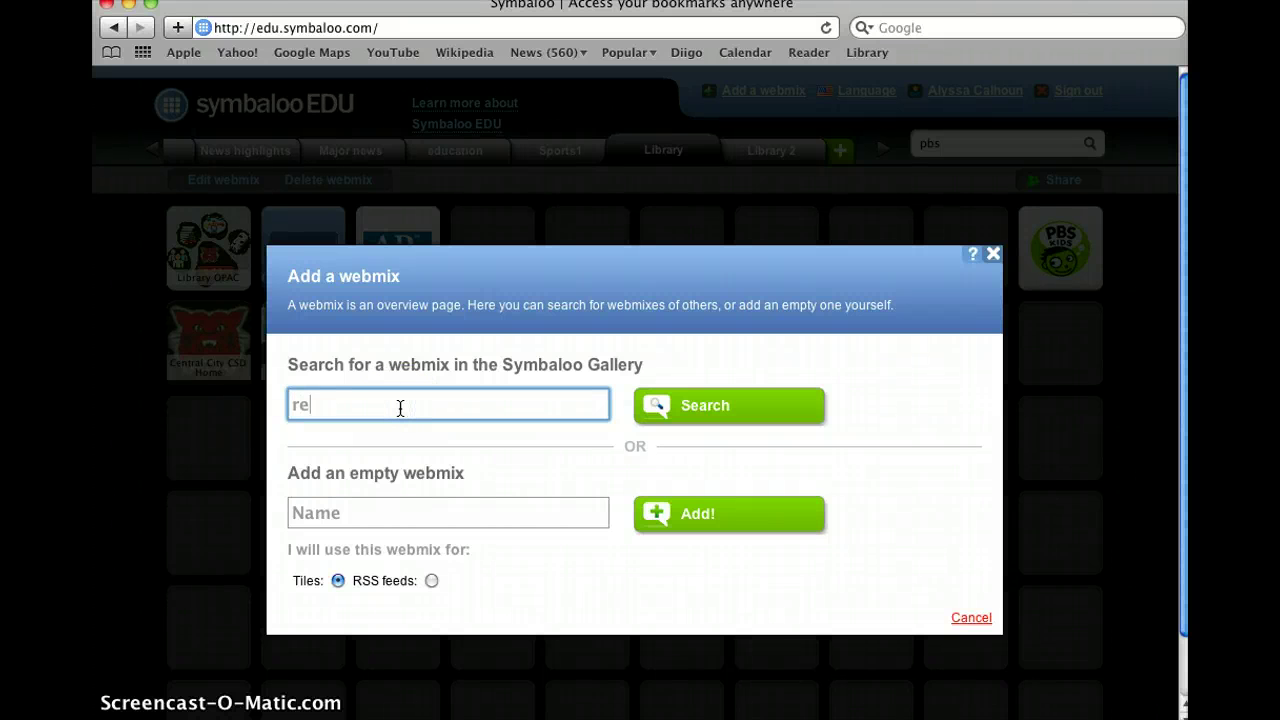
key("Return")
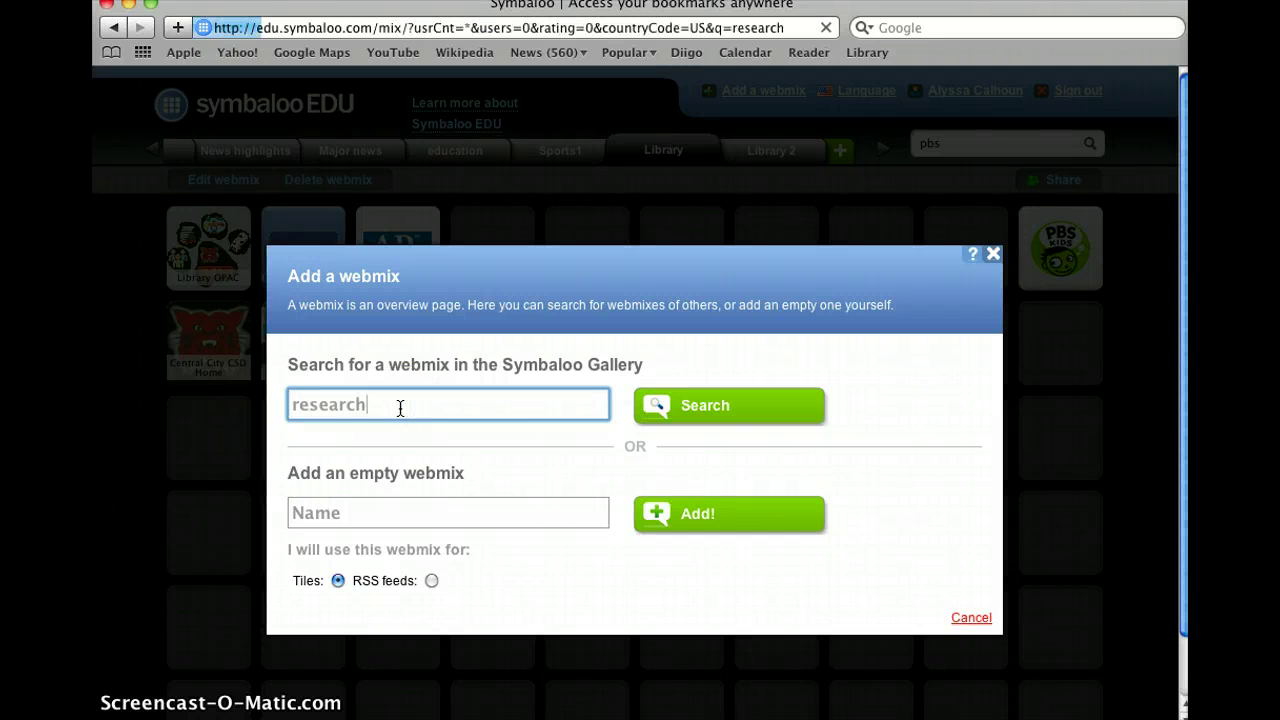
Step: Scroll through the 21 research results, then close the gallery
scroll(266, 511, "down", 10)
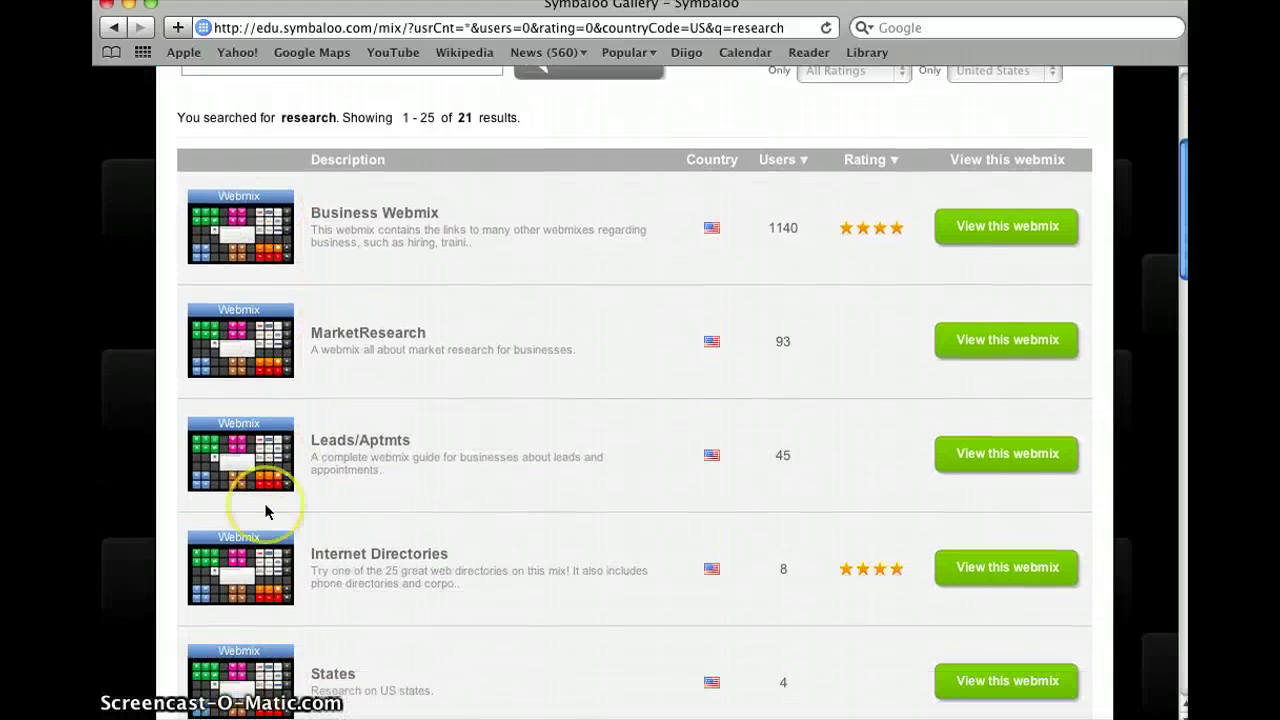
scroll(385, 390, "down", 9)
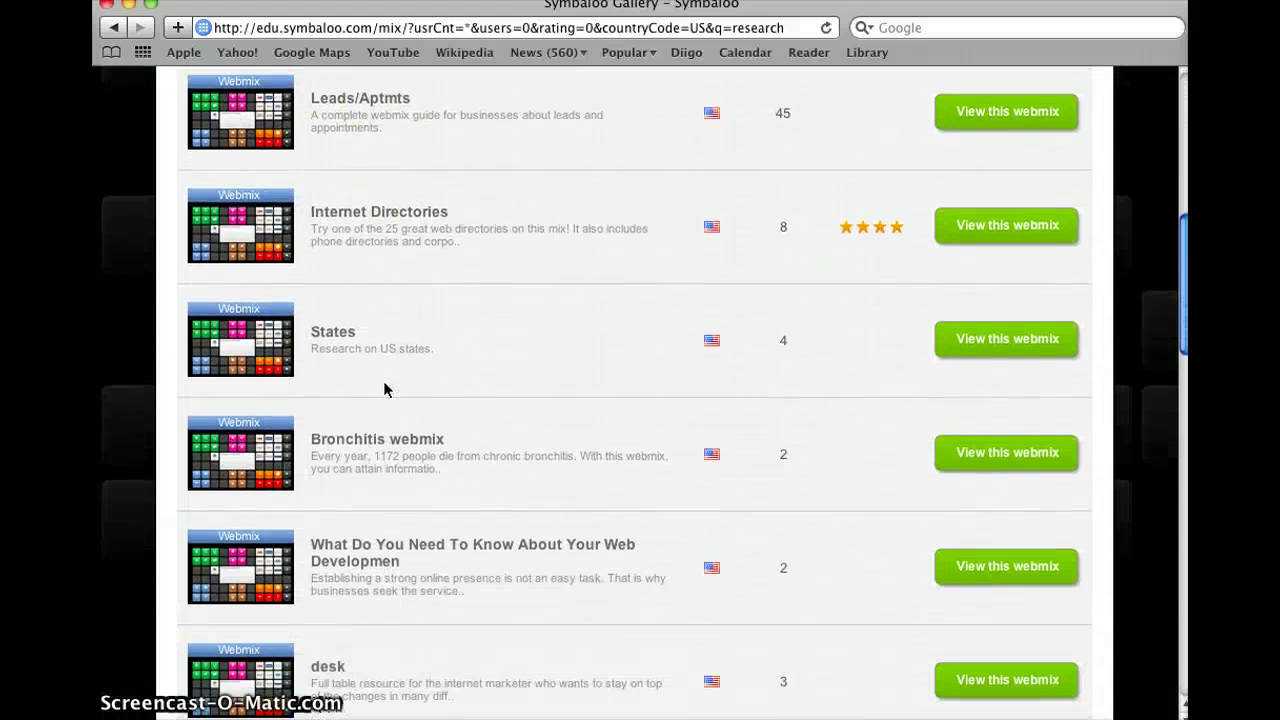
scroll(385, 390, "down", 19)
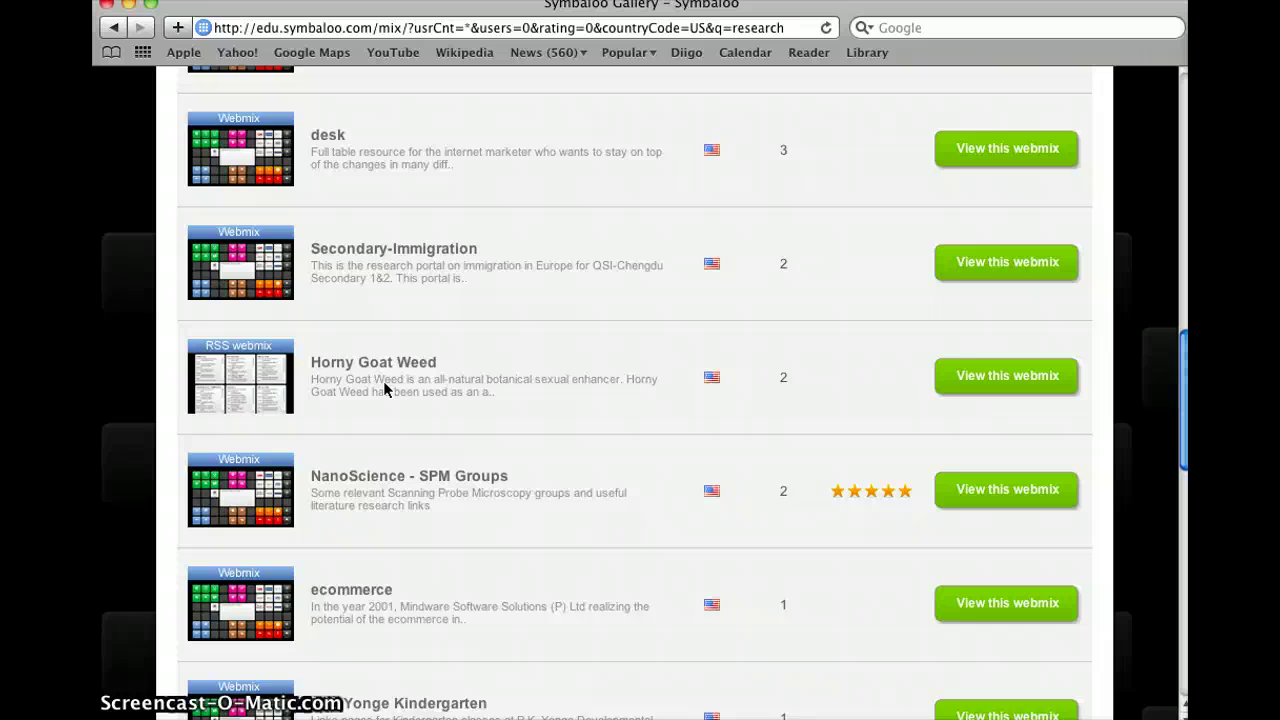
scroll(385, 390, "down", 3)
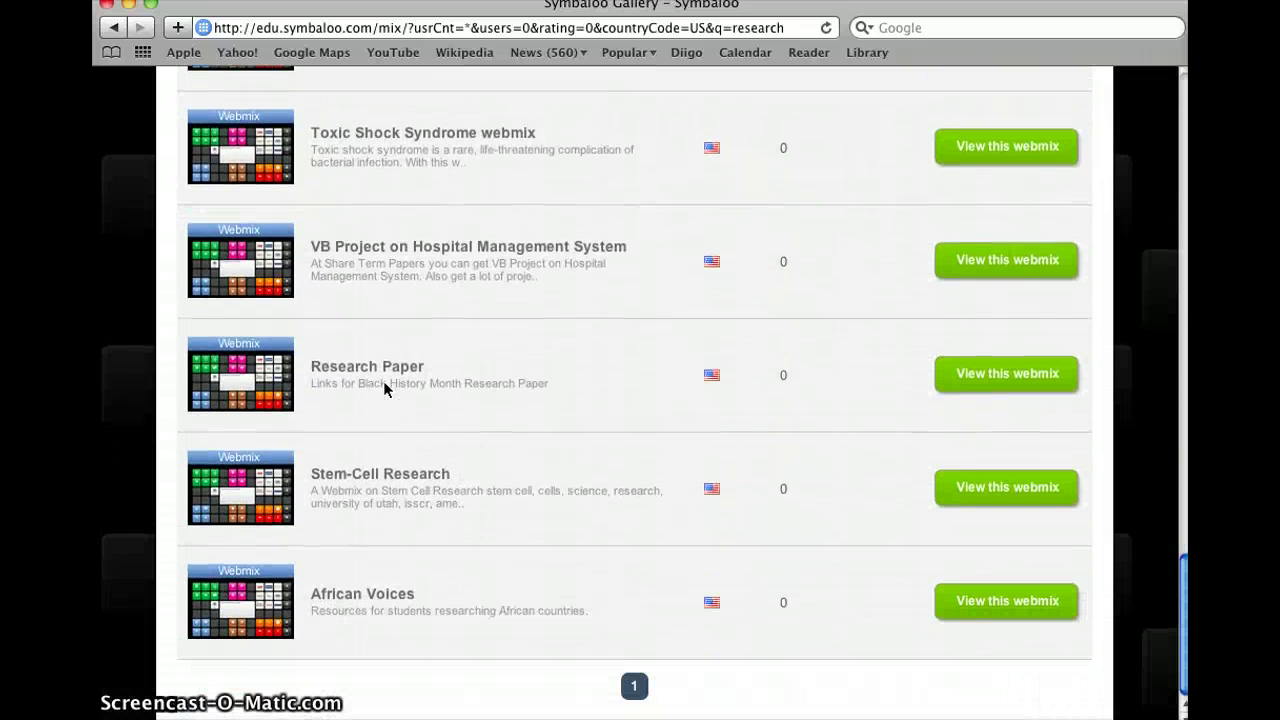
scroll(614, 487, "up", 20)
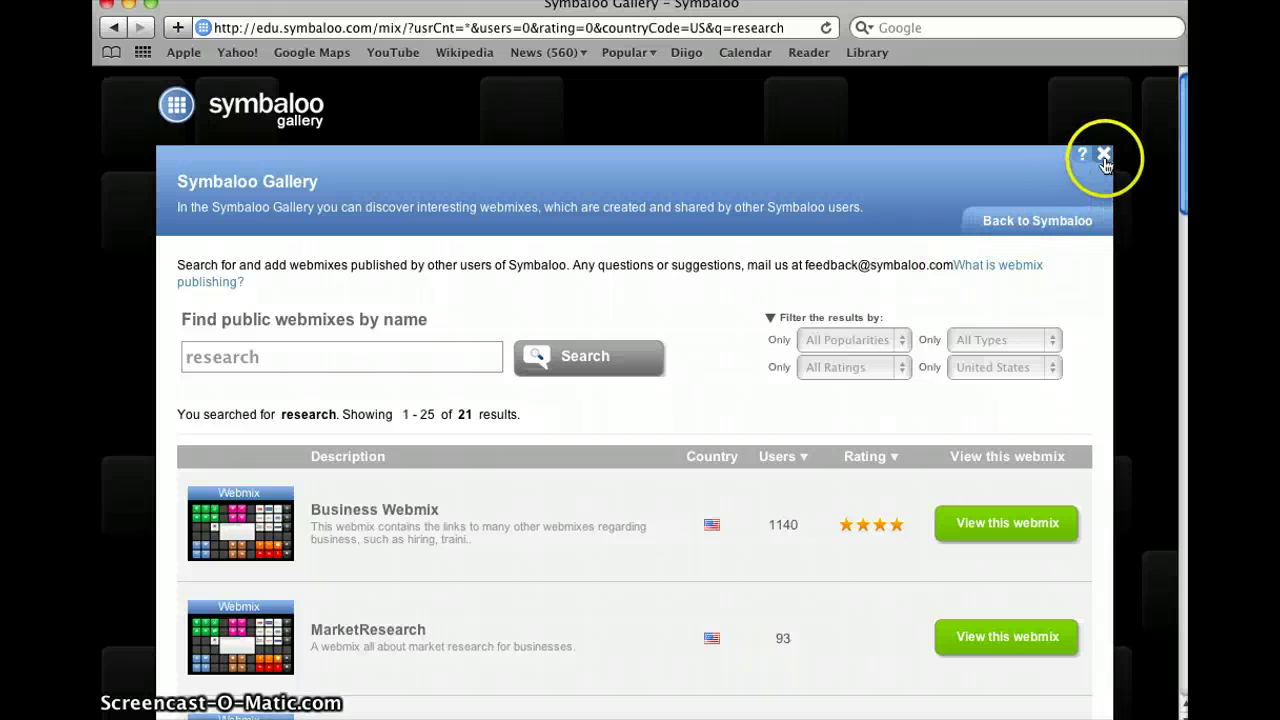
left_click(1104, 156)
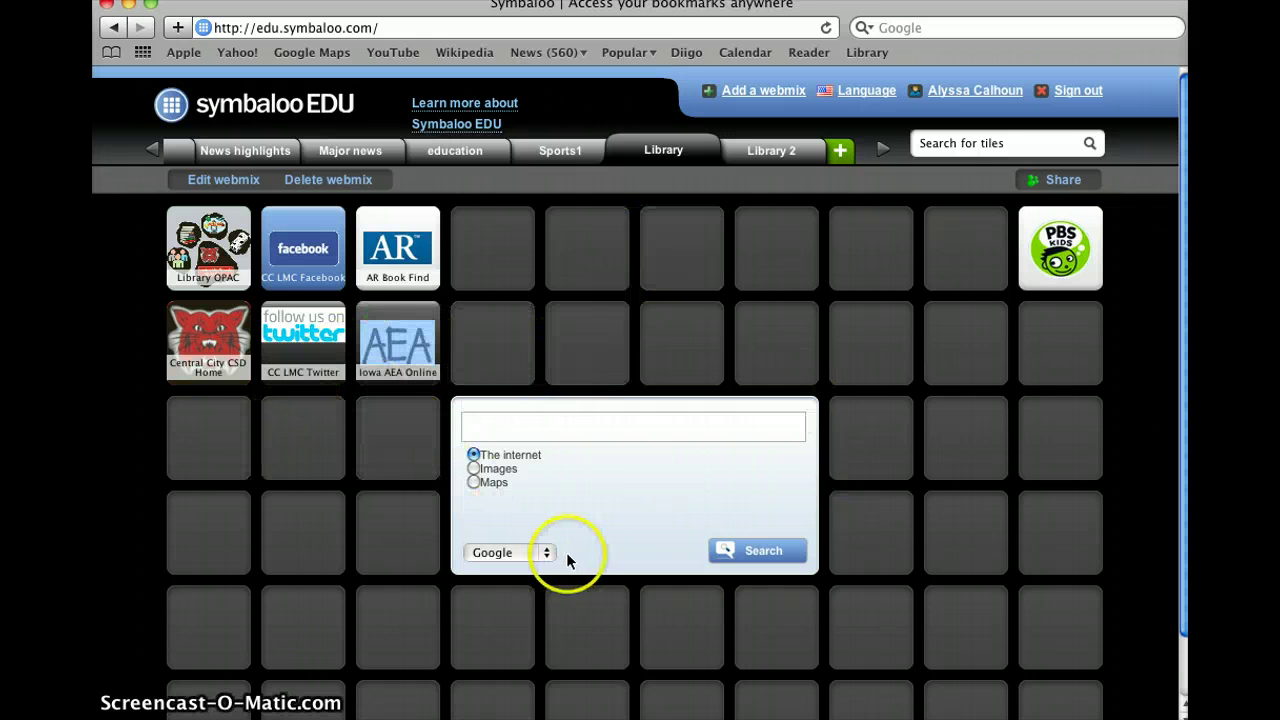
left_click(333, 516)
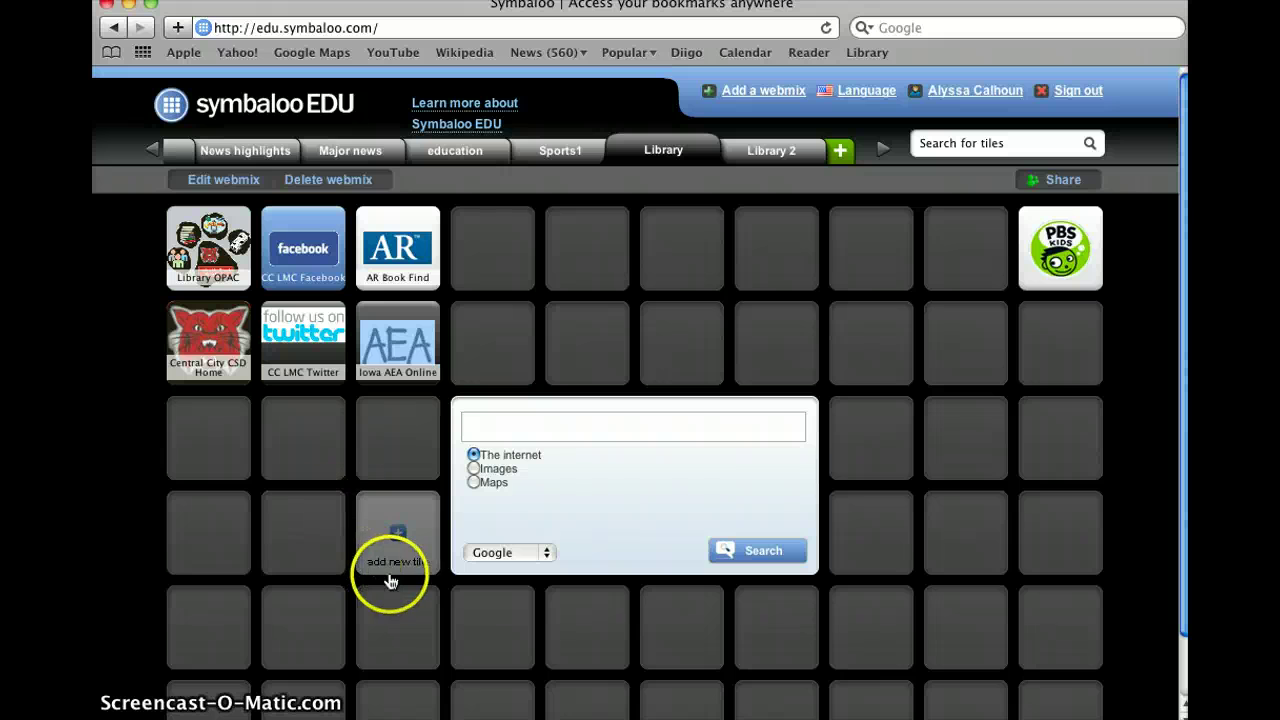